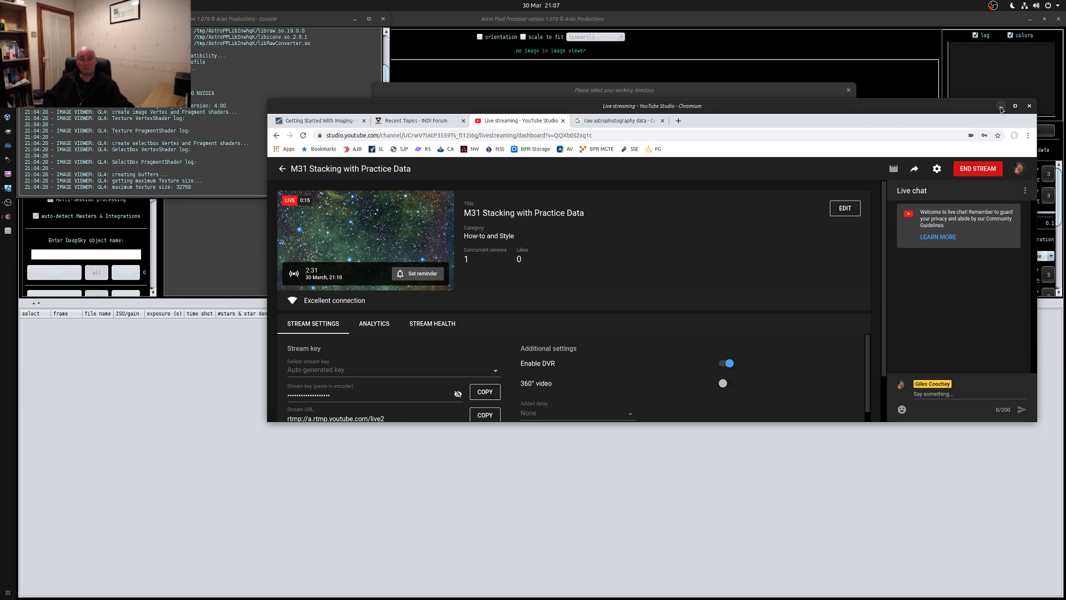
# Check the live stream in OBS and on the YouTube Studio dashboard, minimizing both windows to return to the working directory selection
pyautogui.click(1001, 107)
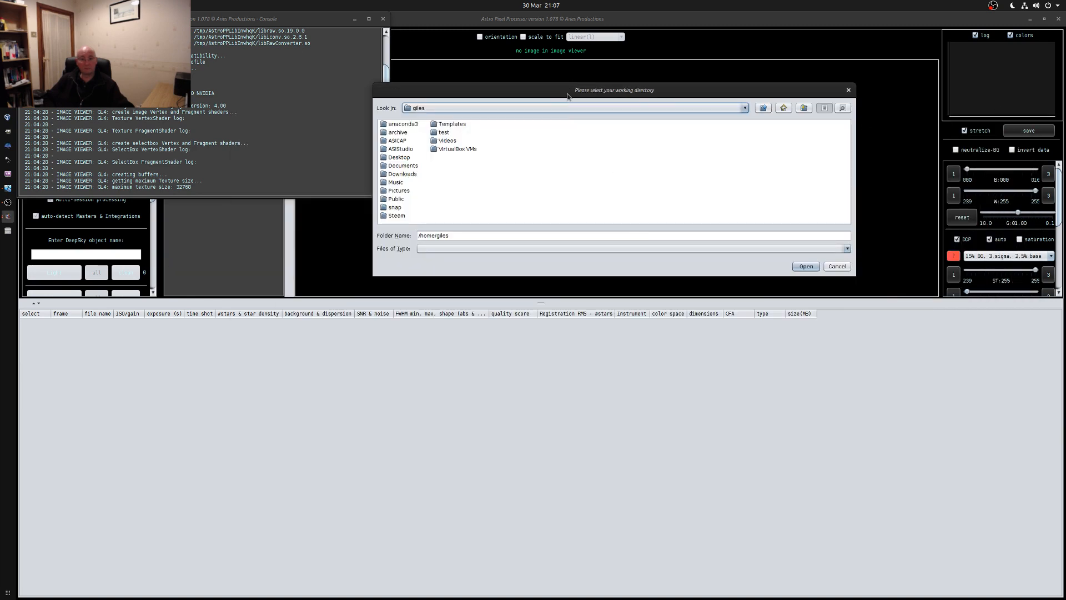
pyautogui.click(8, 202)
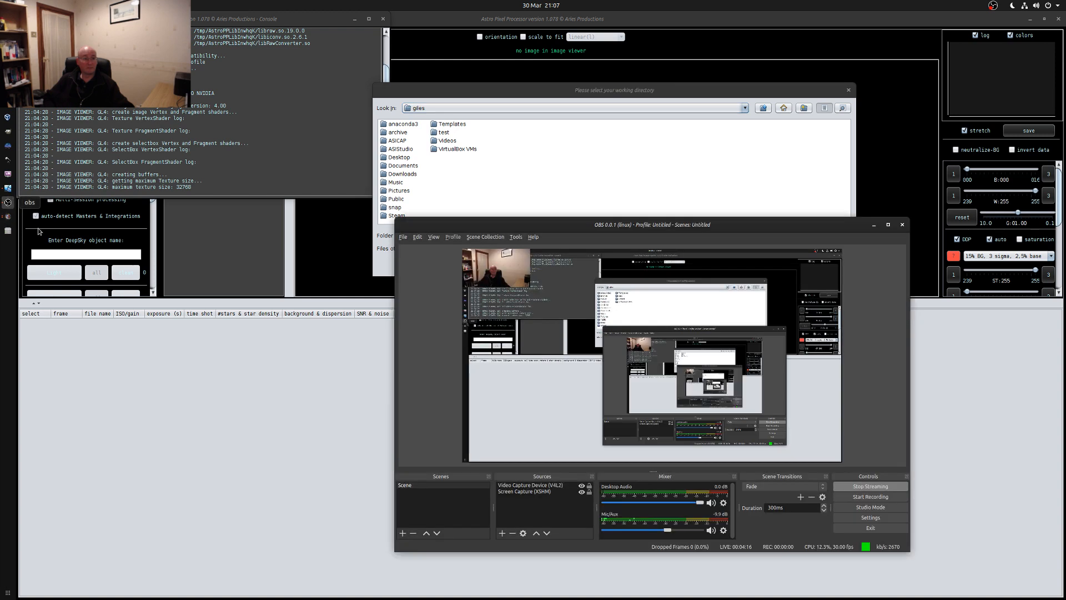
pyautogui.click(438, 486)
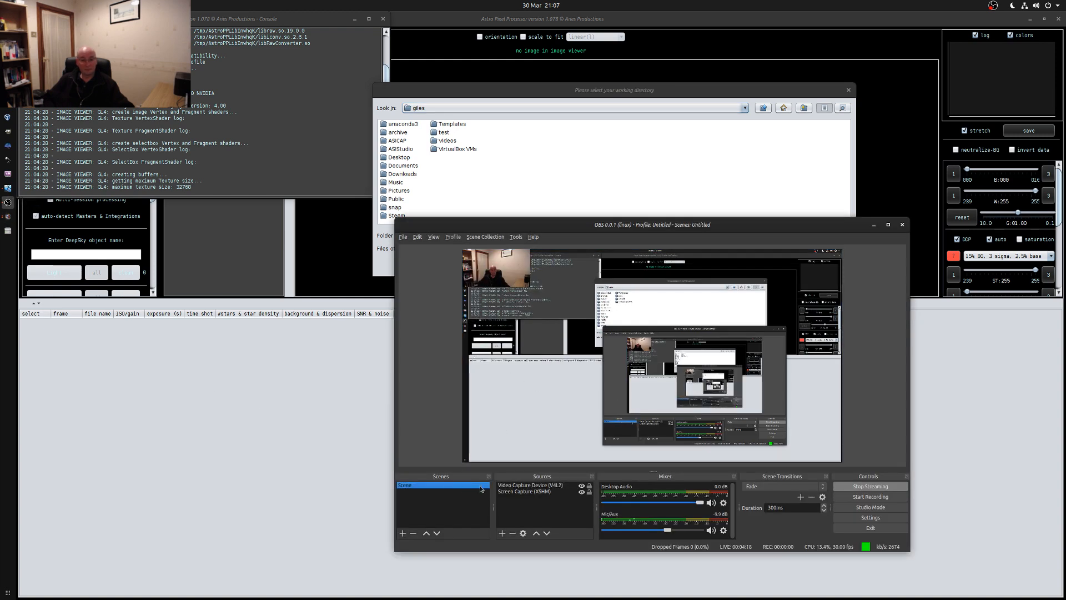
pyautogui.click(872, 225)
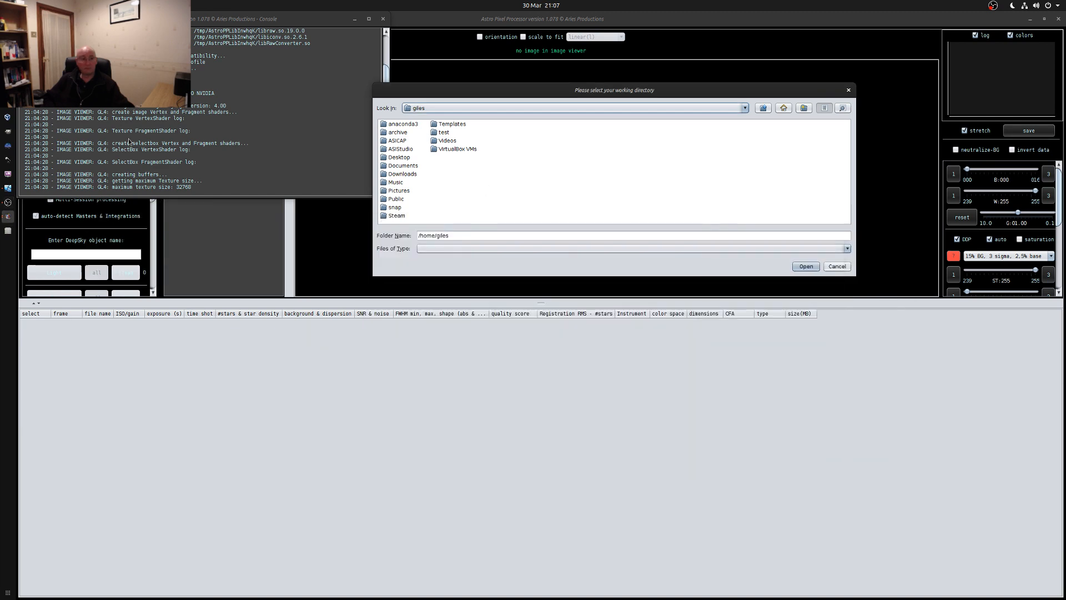
pyautogui.click(8, 202)
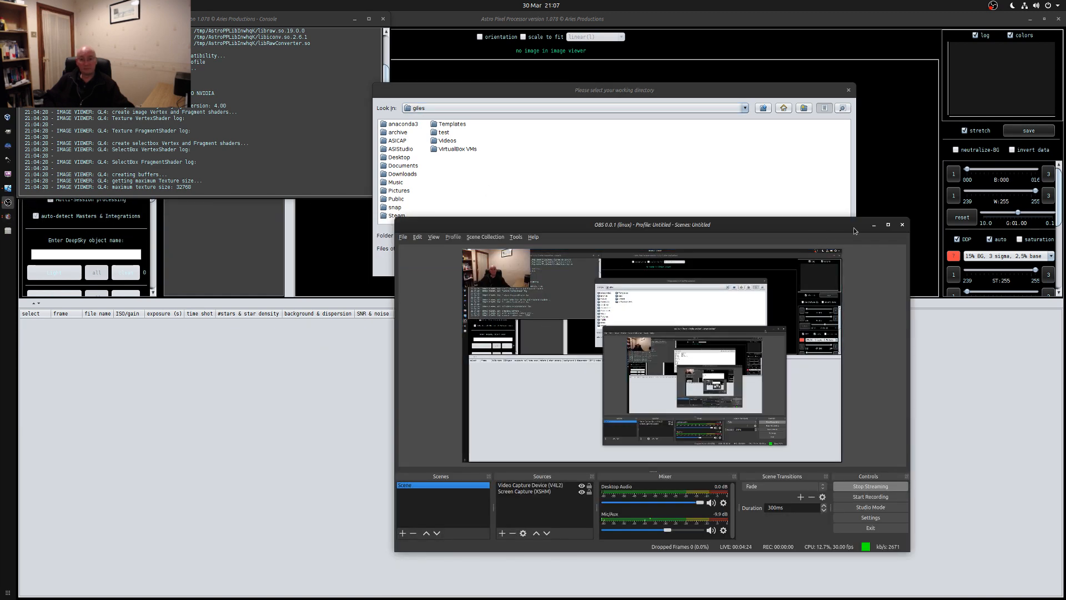
pyautogui.click(874, 225)
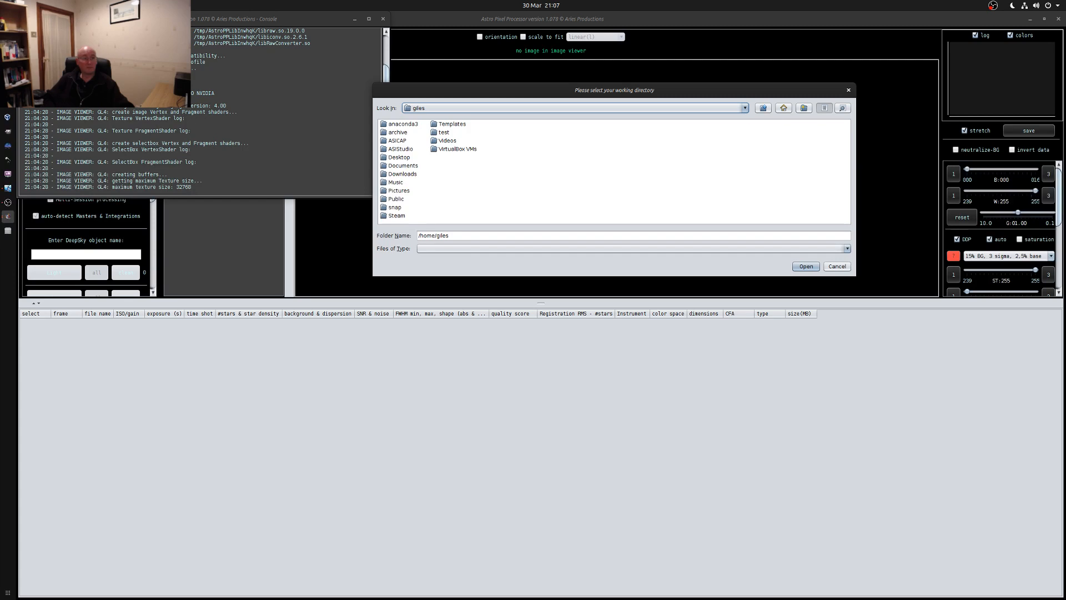
pyautogui.click(8, 46)
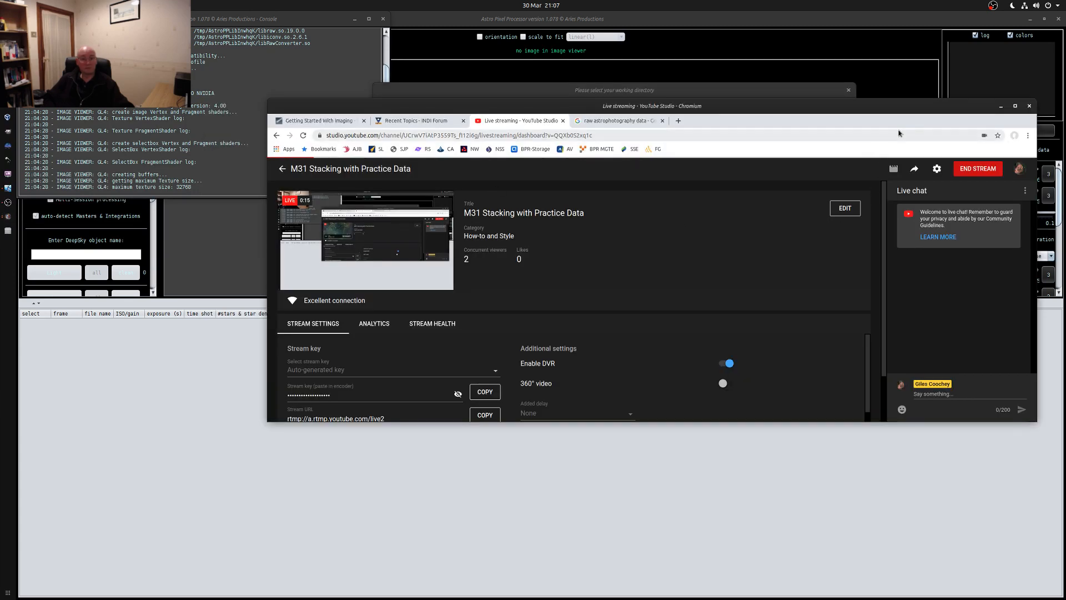
pyautogui.click(1002, 107)
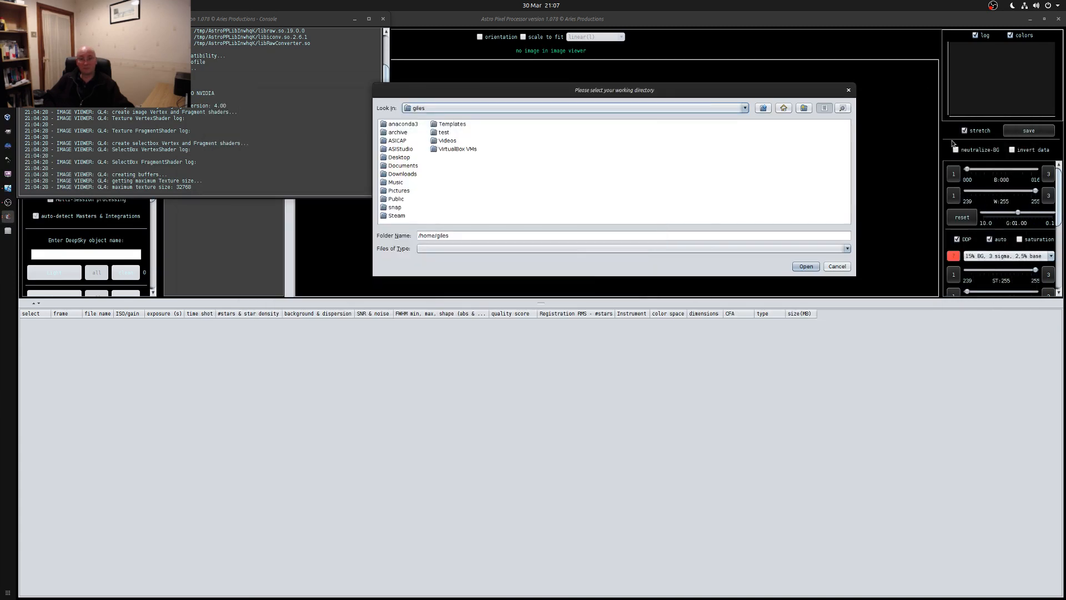
# Set the working directory to the Documents/APP/test folder
pyautogui.click(397, 168)
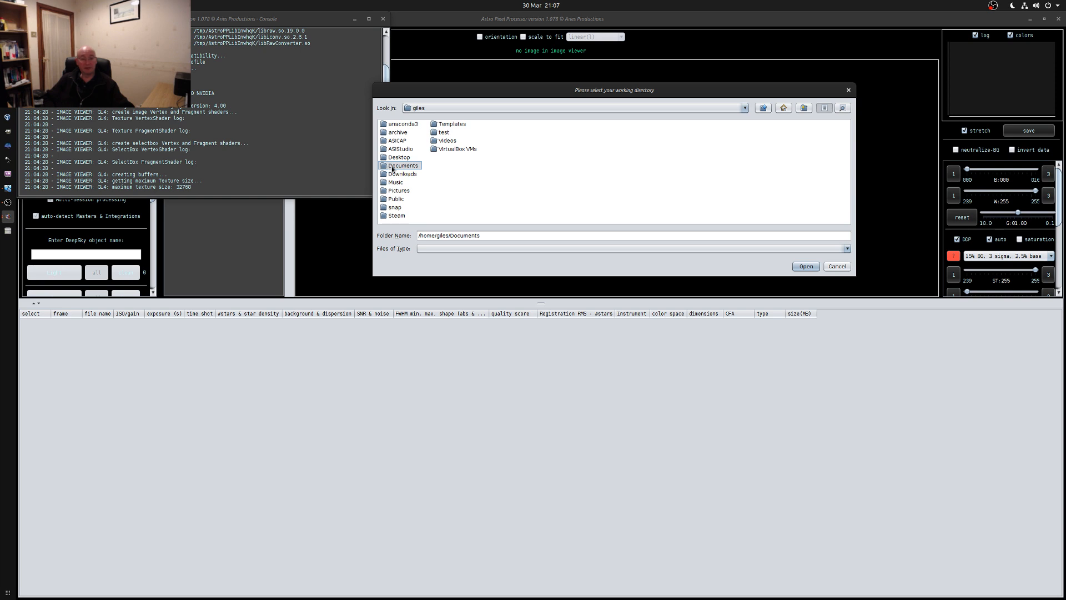
pyautogui.click(398, 165)
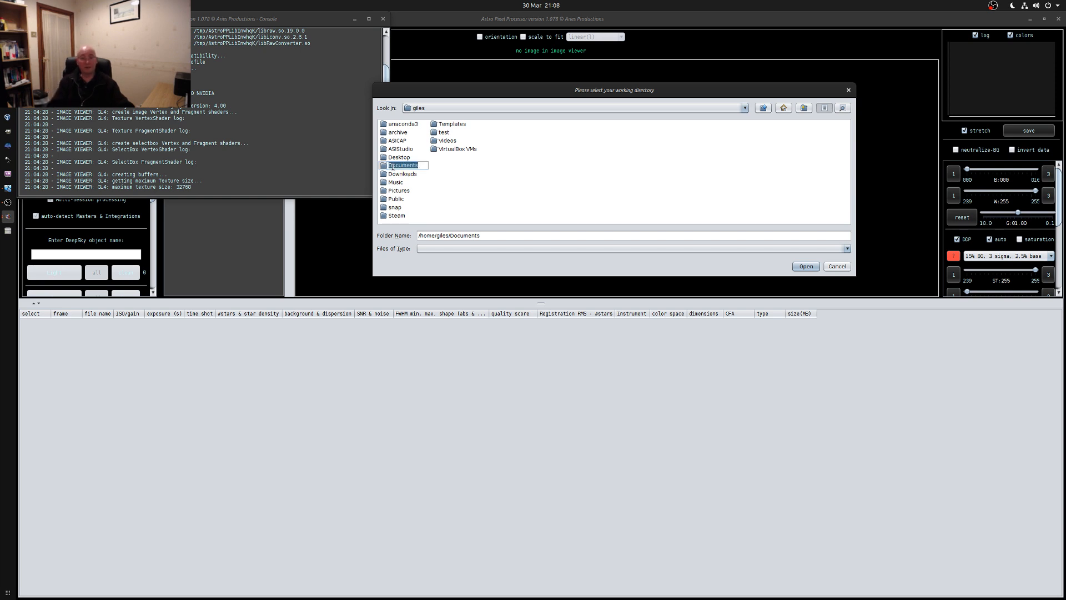
pyautogui.doubleClick(385, 166)
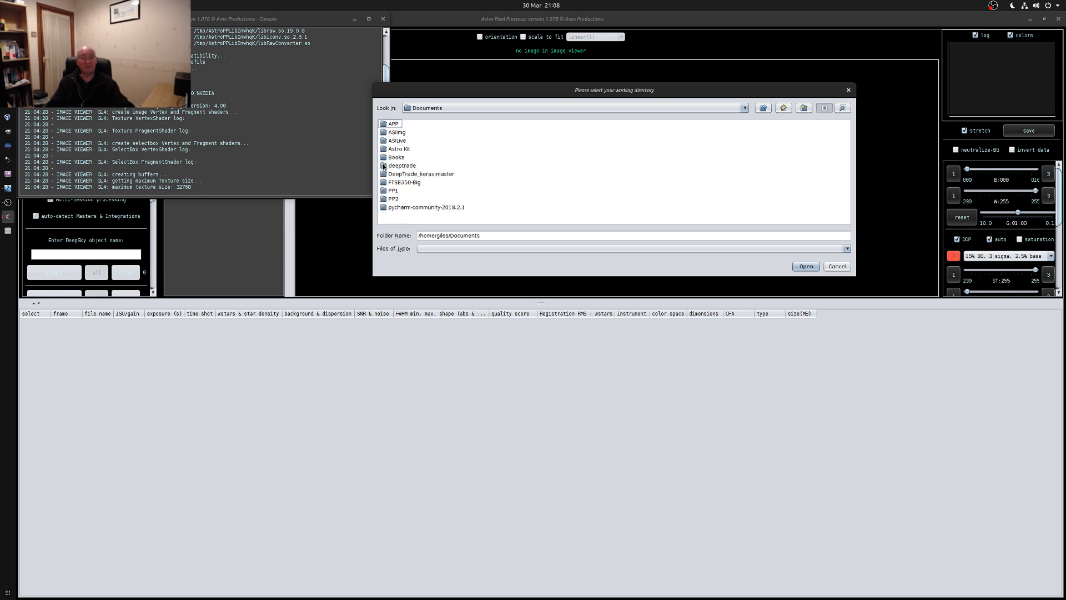
pyautogui.doubleClick(388, 125)
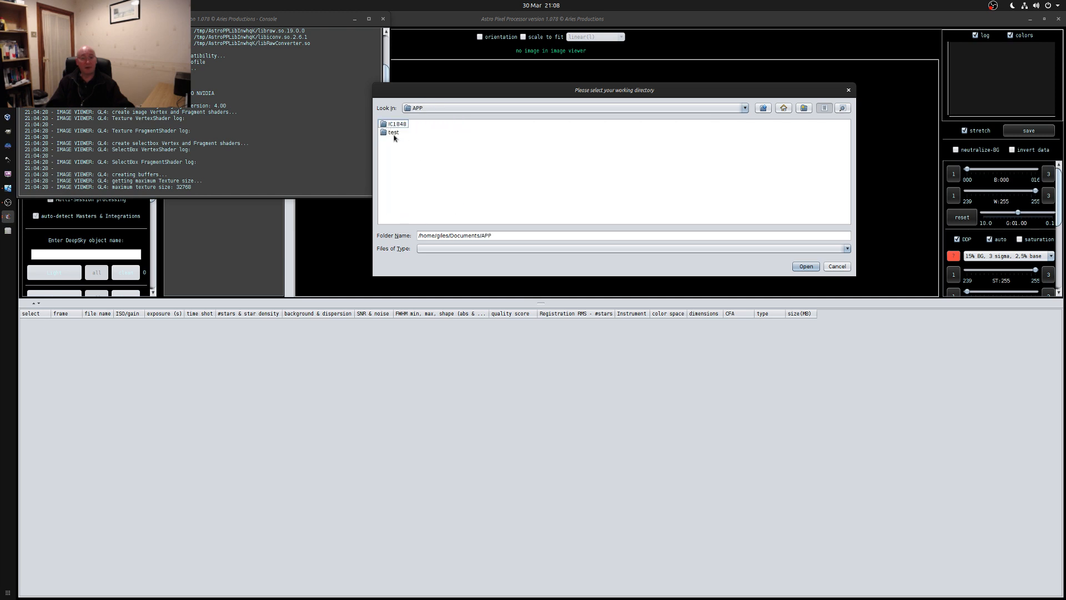
pyautogui.doubleClick(389, 133)
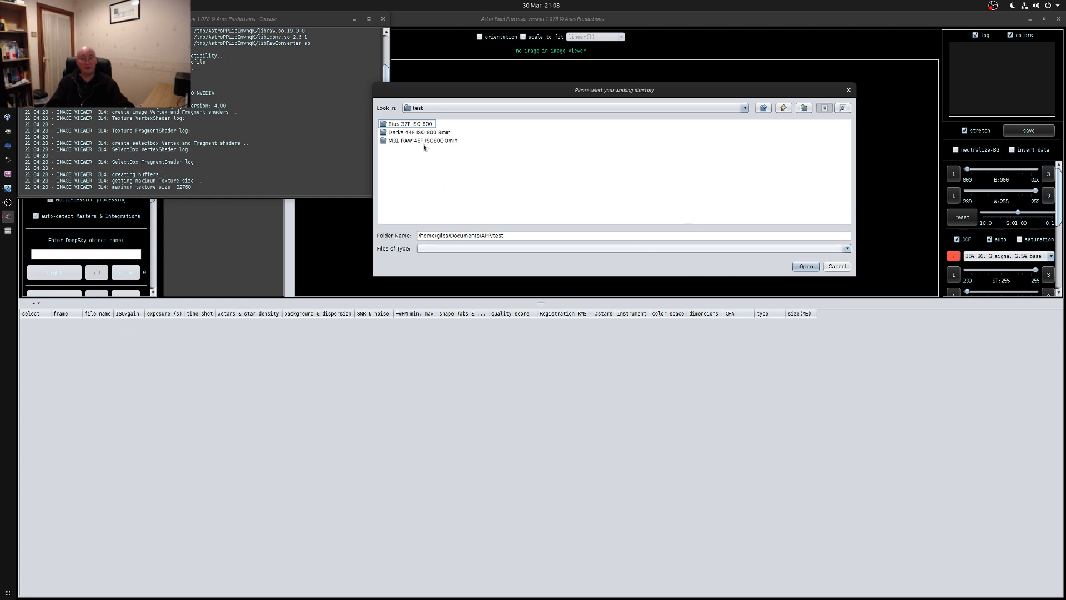
pyautogui.click(806, 267)
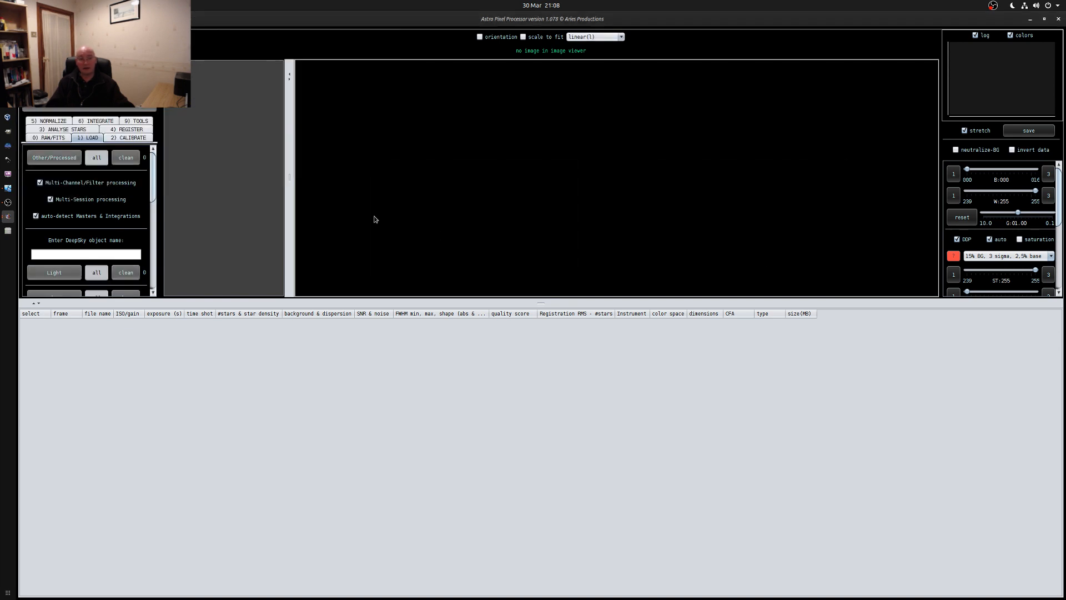
# Load all light frames, IMG_0702.CR2 to IMG_0710.CR2, from "M31 RAW 48F ISO800 8min", keeping the "FILTER" header tag or RGB/MONO assignment and only 1 session
pyautogui.scroll(-3, 118, 206)
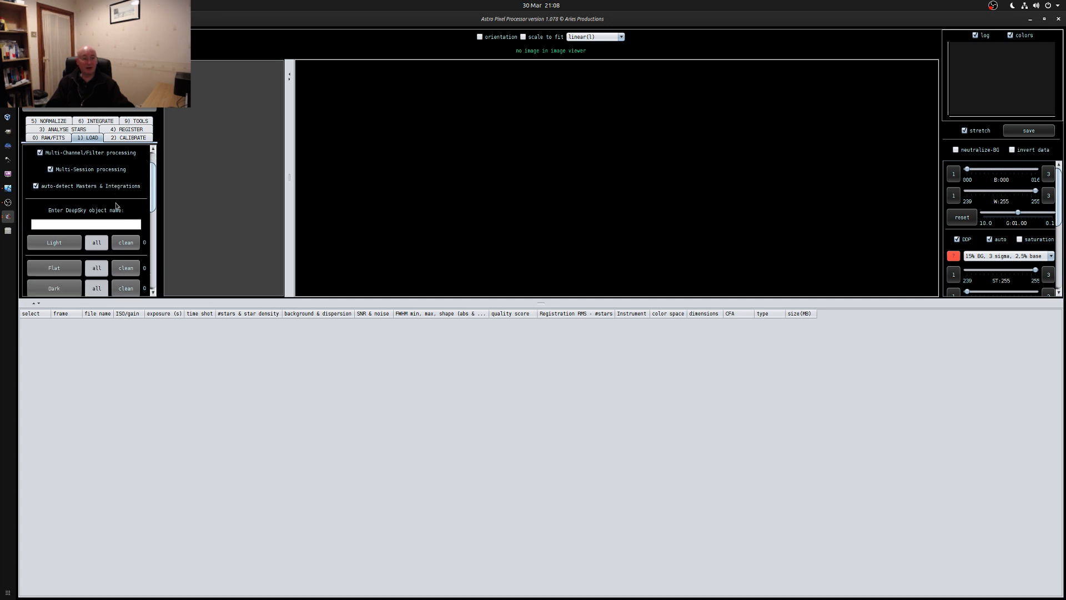
pyautogui.scroll(-2, 117, 206)
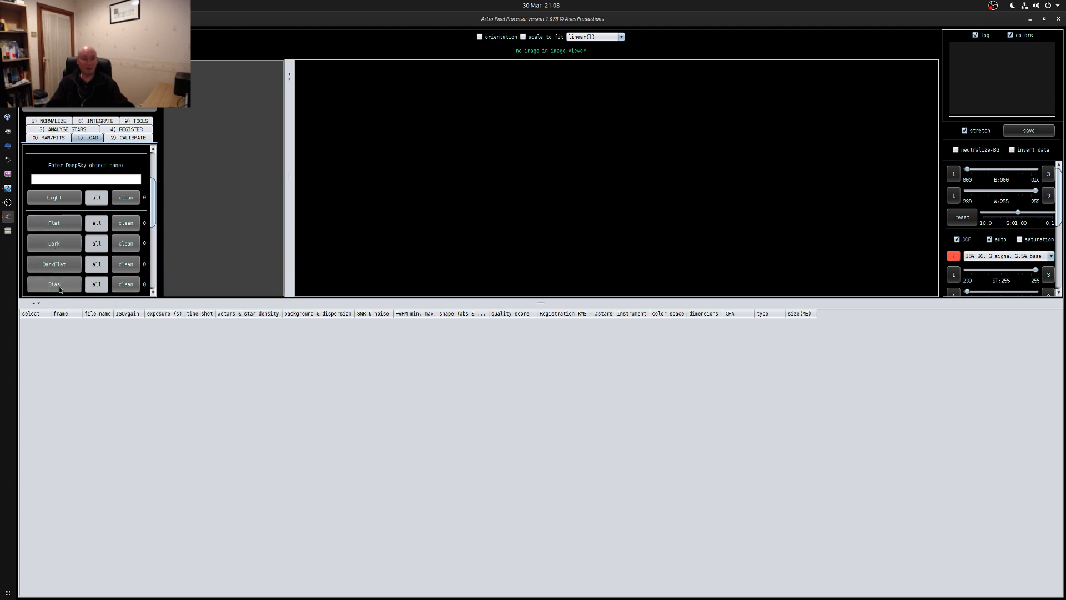
pyautogui.click(54, 199)
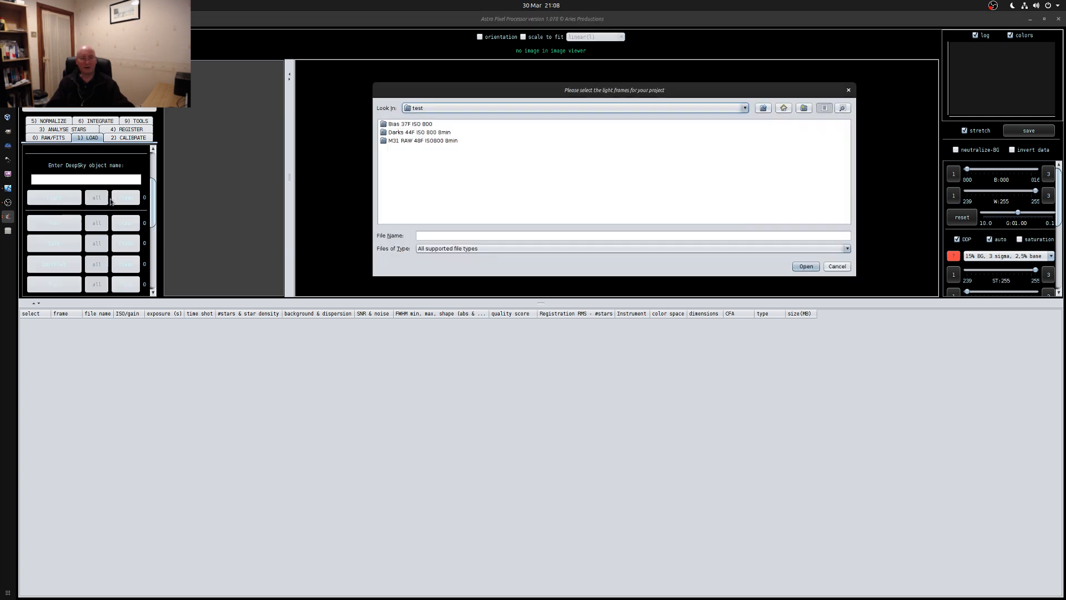
pyautogui.doubleClick(399, 141)
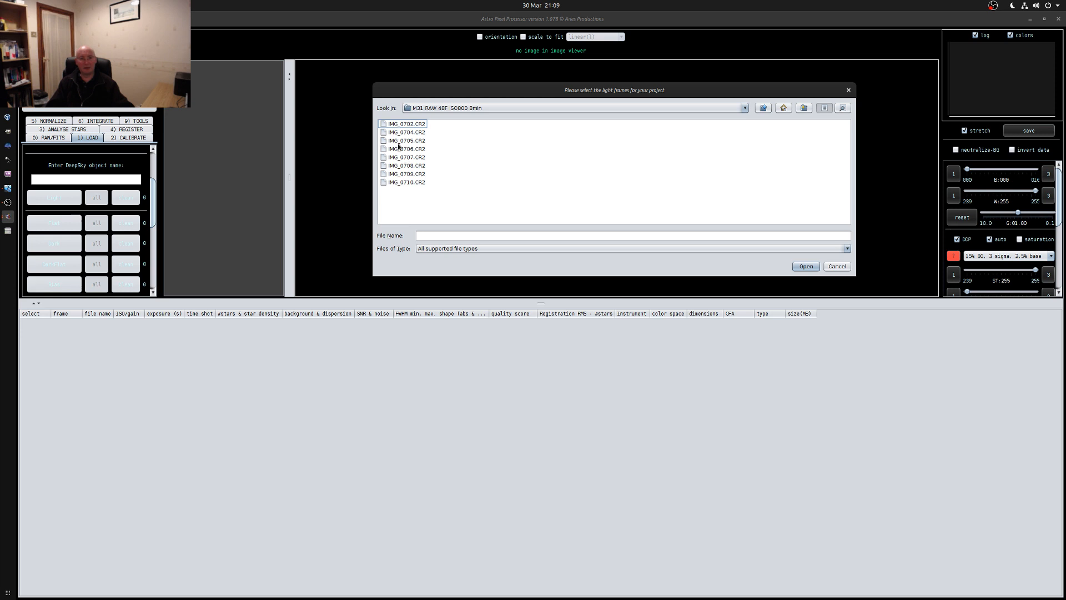
pyautogui.click(397, 125)
pyautogui.keyDown('shift'); pyautogui.click(405, 182); pyautogui.keyUp('shift')
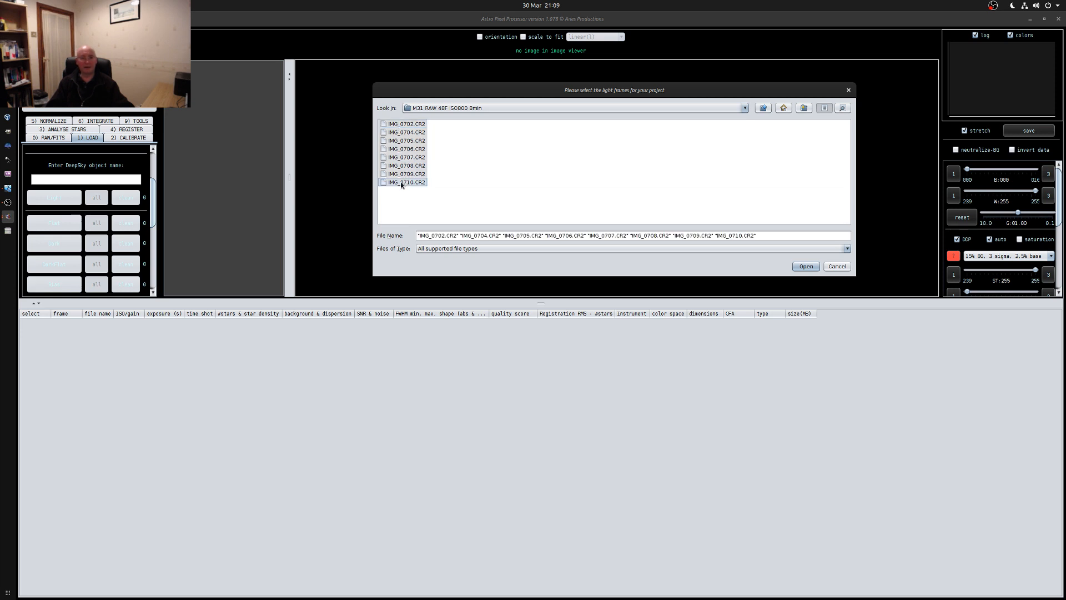
pyautogui.click(805, 268)
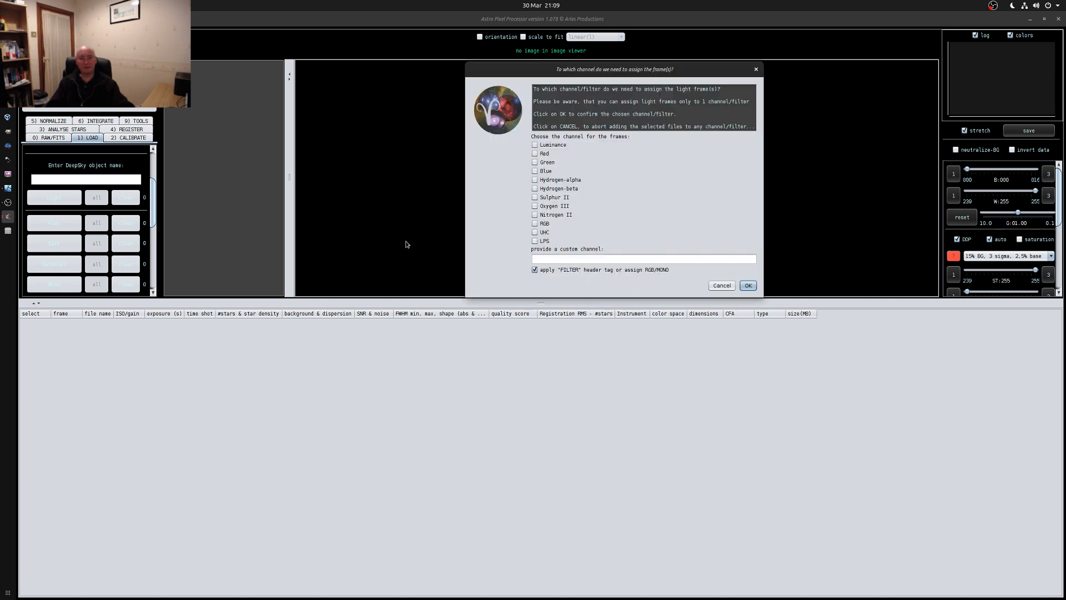
pyautogui.click(749, 287)
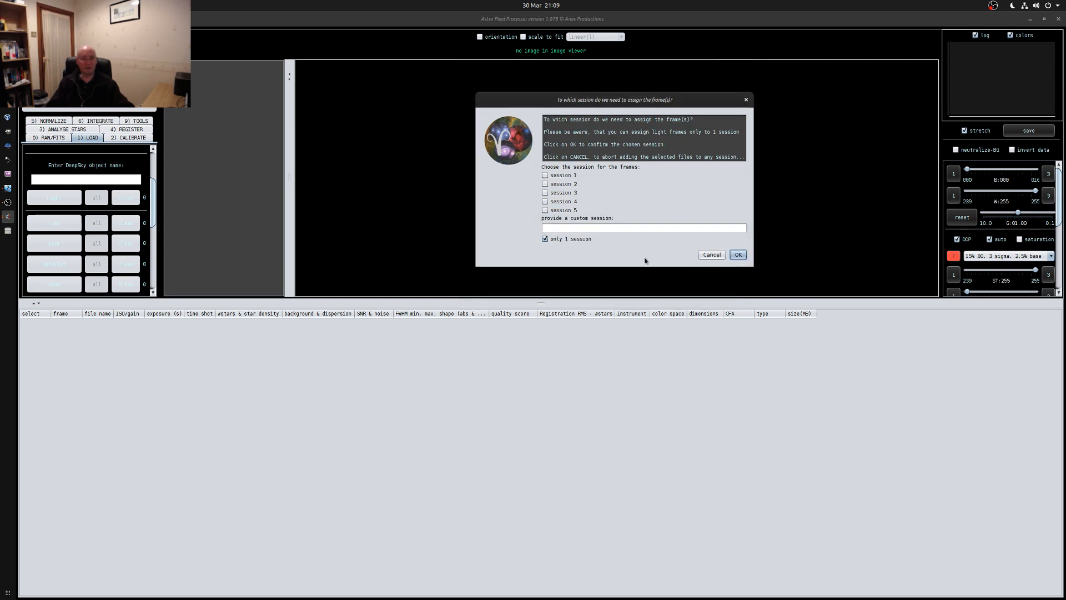
pyautogui.click(736, 255)
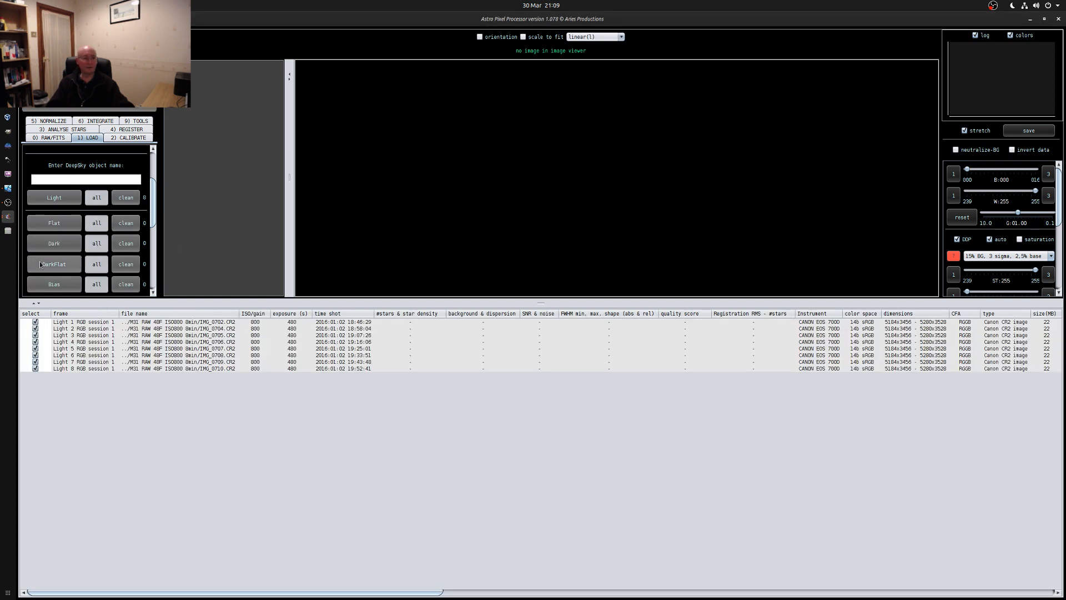
# Load the dark frames IMG_0815.CR2 to IMG_0819.CR2 from "Darks 44F ISO 800 8min", assigned to all channels and only 1 session
pyautogui.click(54, 244)
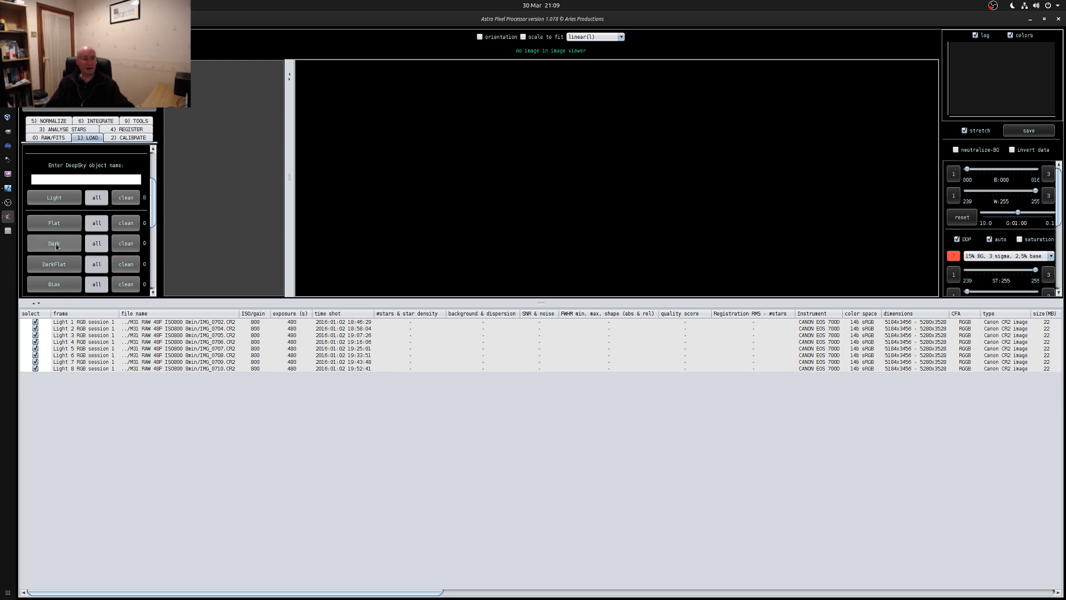
pyautogui.click(763, 108)
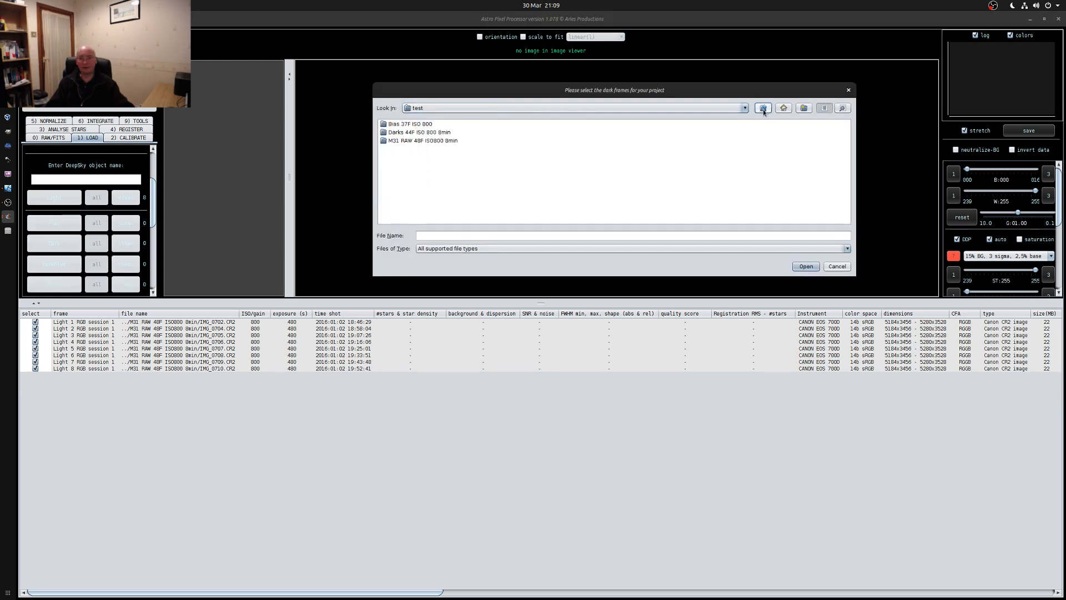
pyautogui.doubleClick(405, 132)
pyautogui.click(401, 124)
pyautogui.keyDown('shift'); pyautogui.click(401, 157); pyautogui.keyUp('shift')
pyautogui.click(805, 267)
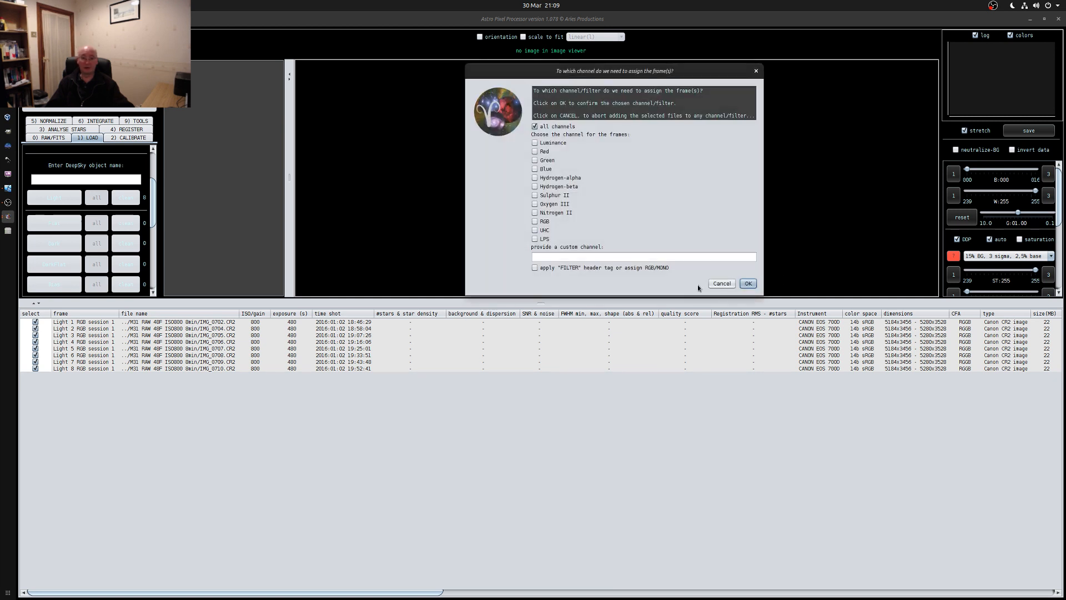
pyautogui.click(748, 282)
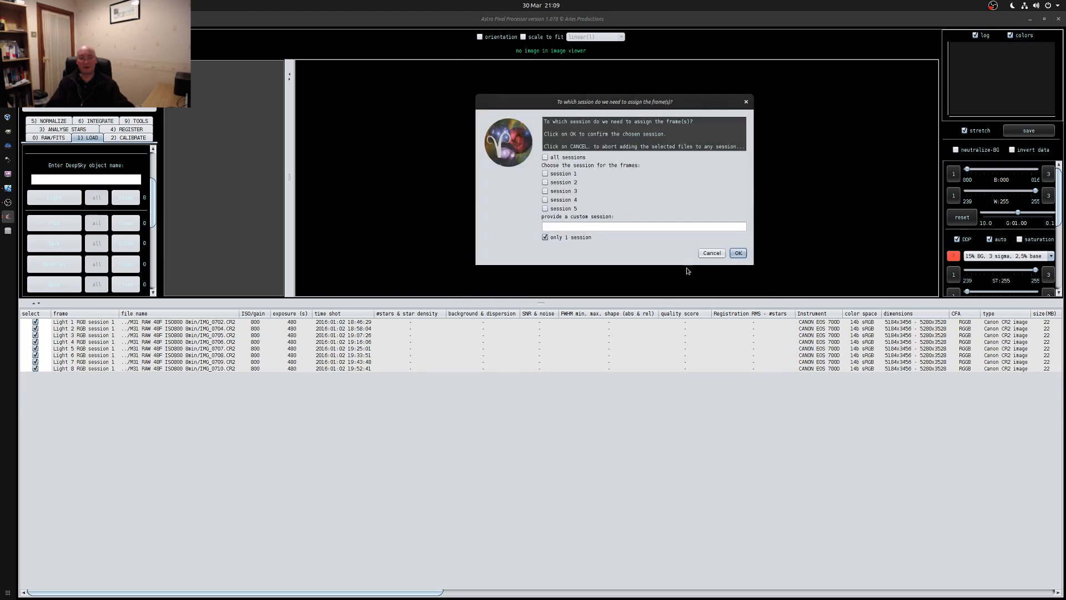
pyautogui.click(745, 254)
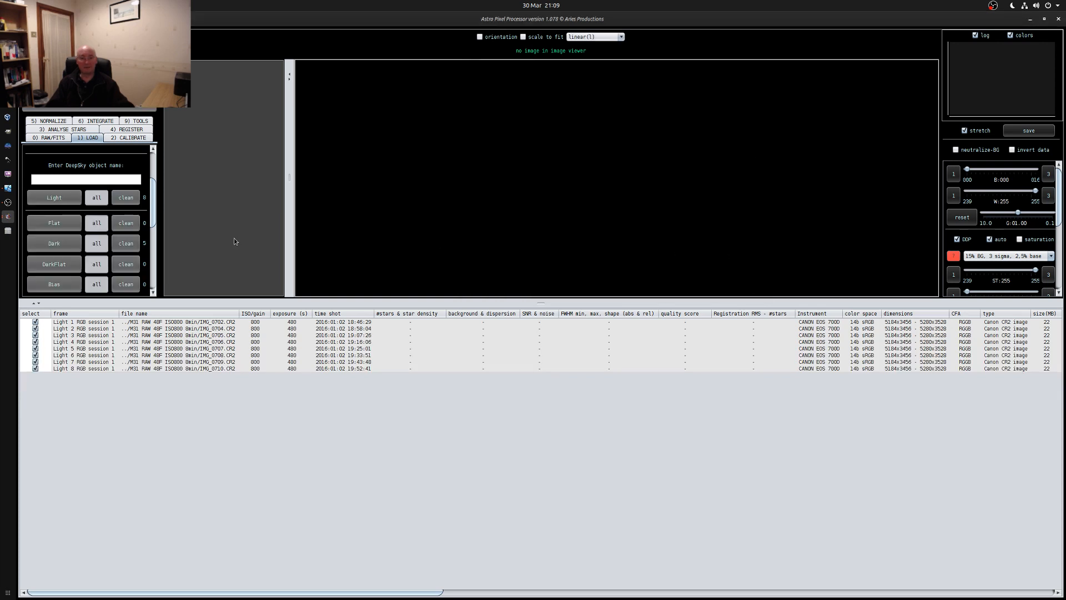
# Load the bias frames IMG_0799.CR2 to IMG_0807.CR2 from "Bias 37F ISO 800", assigned to all channels and only 1 session
pyautogui.click(53, 285)
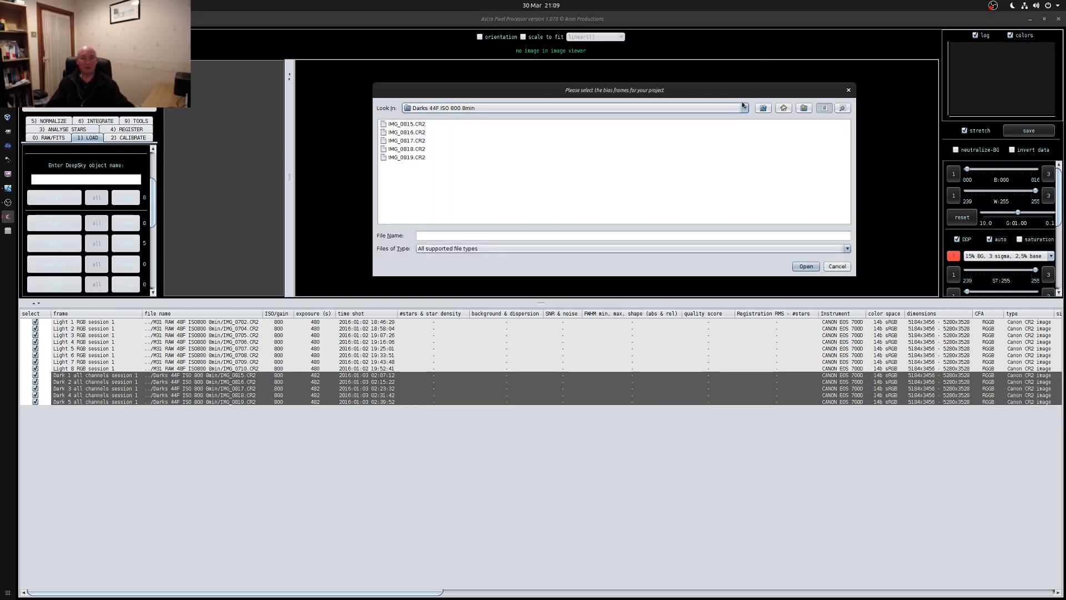
pyautogui.click(763, 108)
pyautogui.doubleClick(407, 125)
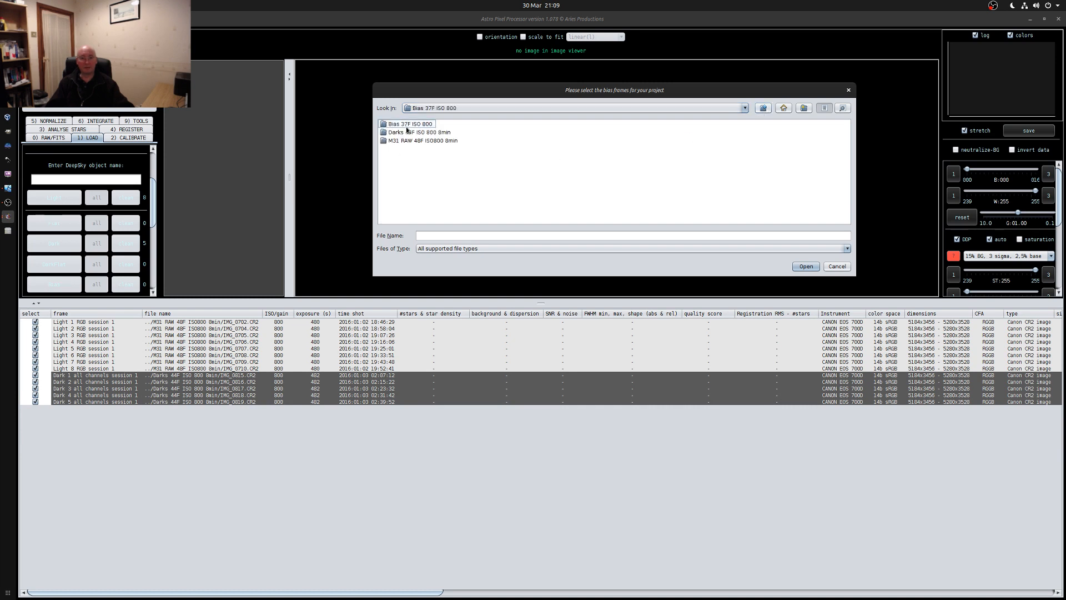
pyautogui.click(406, 123)
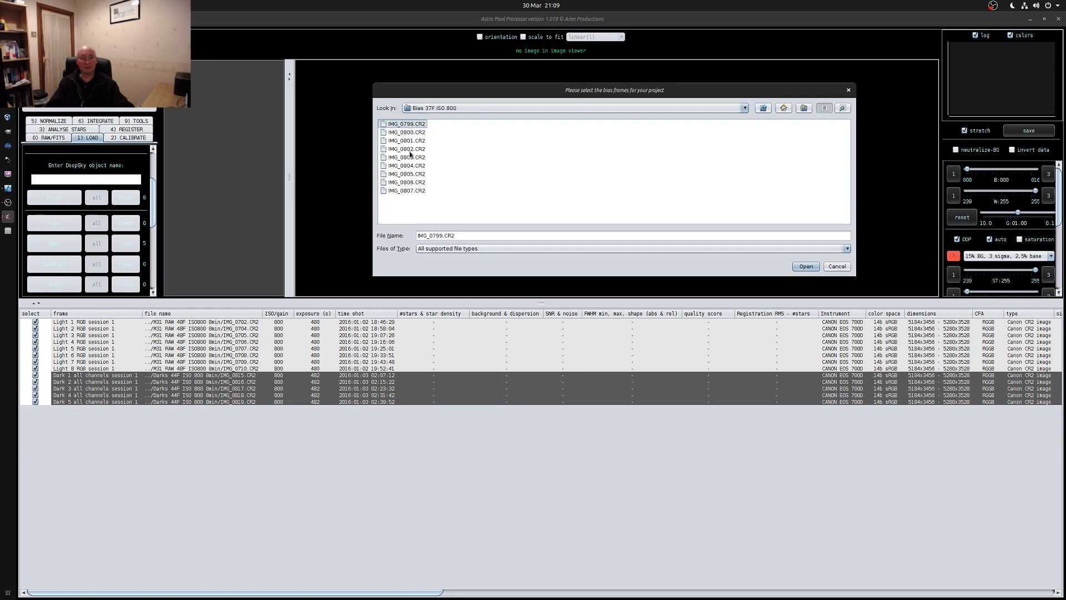
pyautogui.keyDown('shift'); pyautogui.click(400, 191); pyautogui.keyUp('shift')
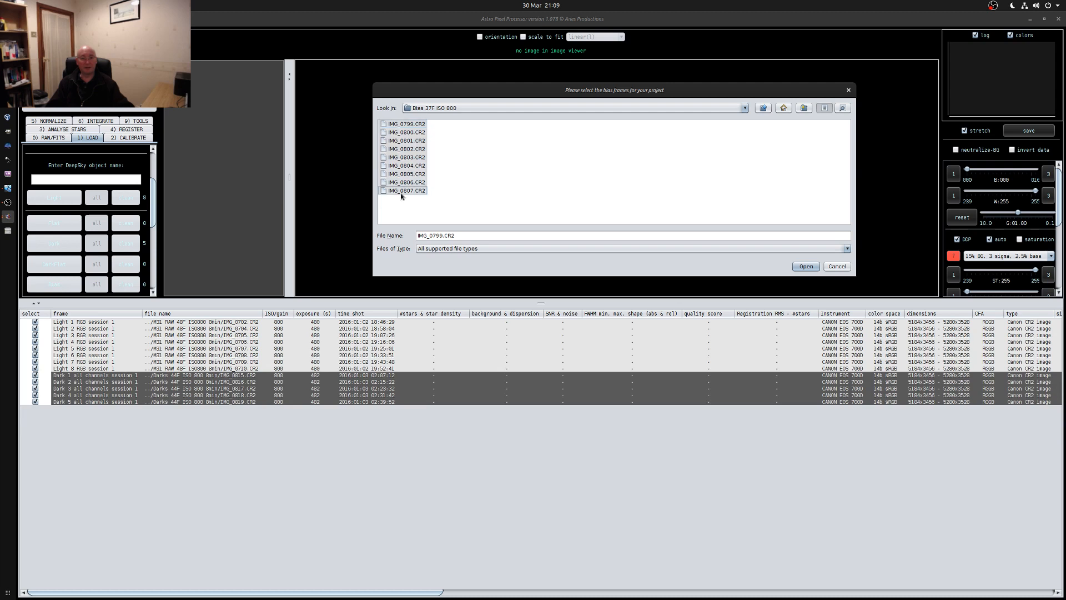
pyautogui.click(805, 267)
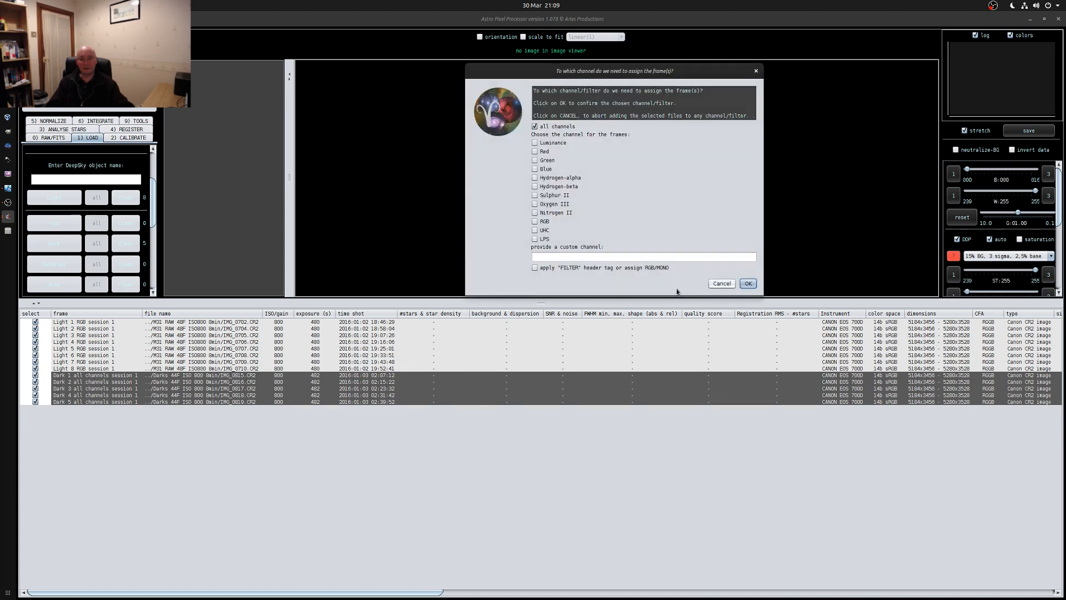
pyautogui.click(745, 285)
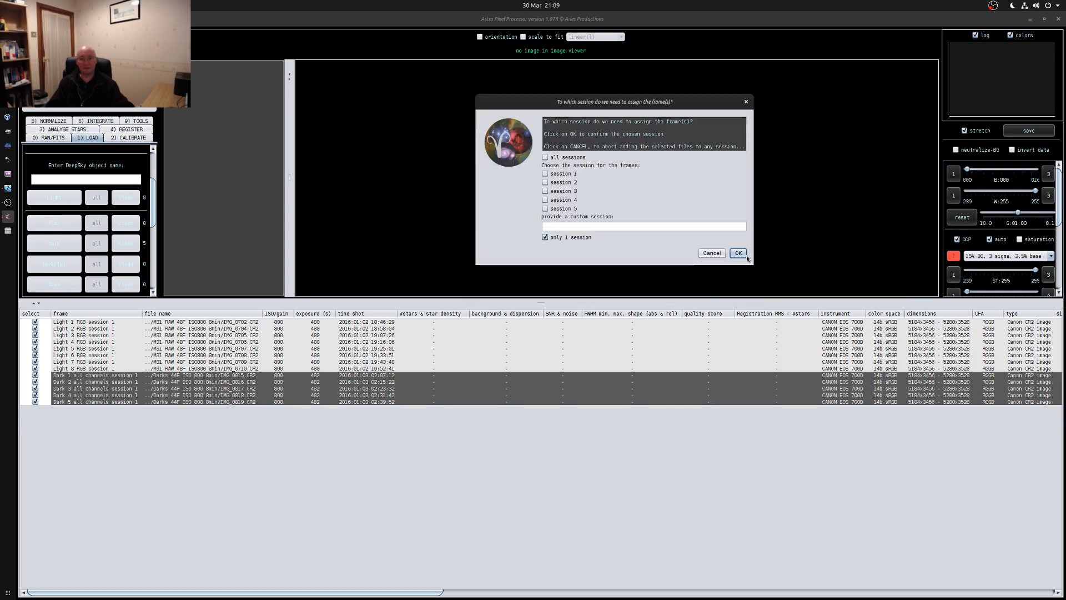
pyautogui.click(737, 253)
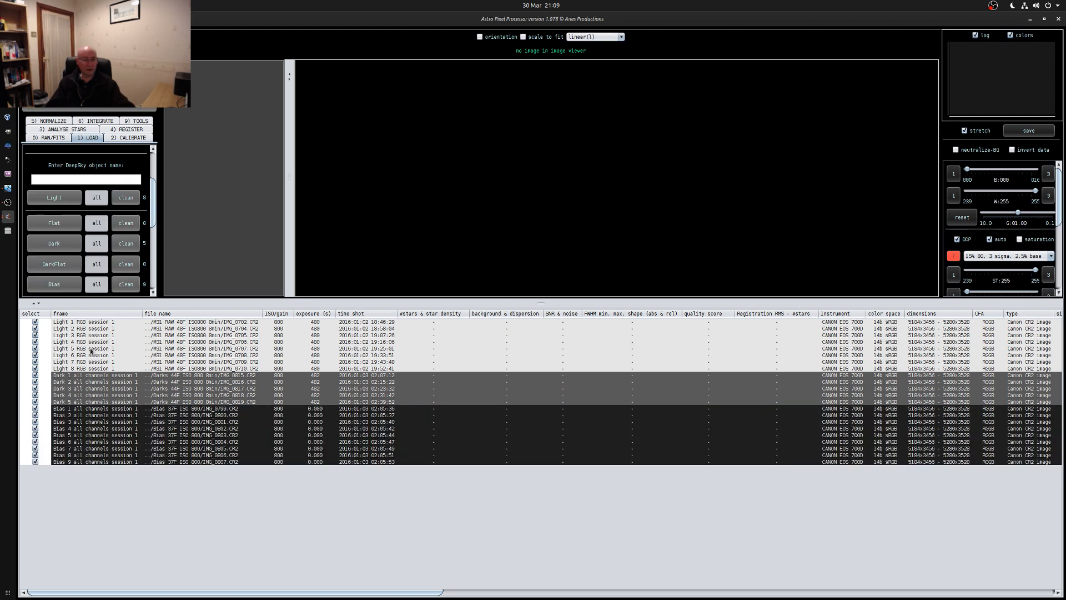
# Display the first light frame, IMG_0702.CR2, in the image viewer
pyautogui.click(88, 323)
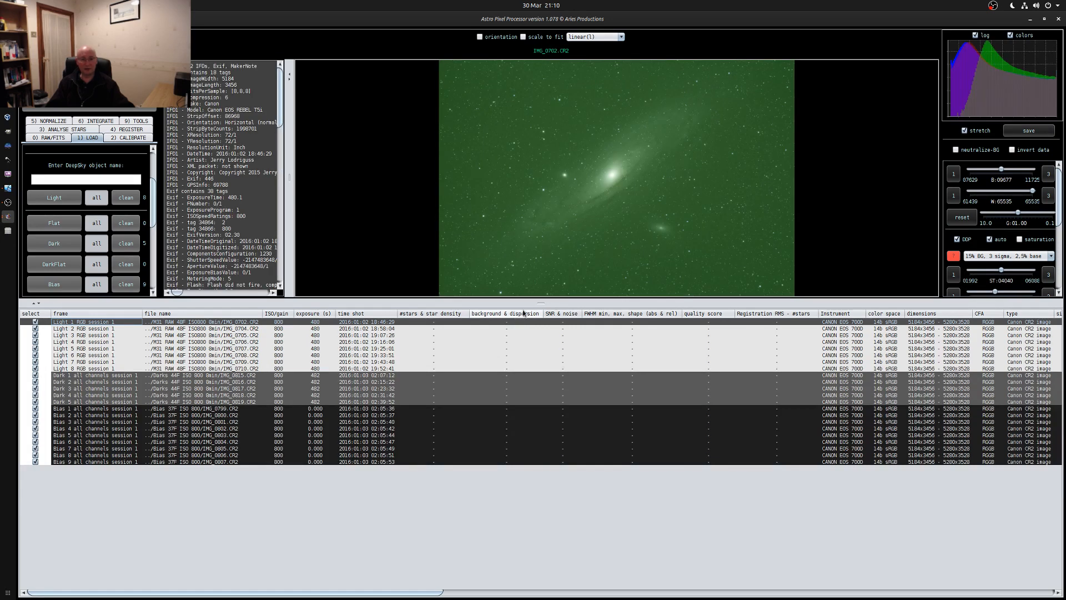
# Enlarge the image viewer and examine the remaining light frames, IMG_0704.CR2 to IMG_0710.CR2, one after another
pyautogui.moveTo(543, 304); pyautogui.dragTo(507, 370)
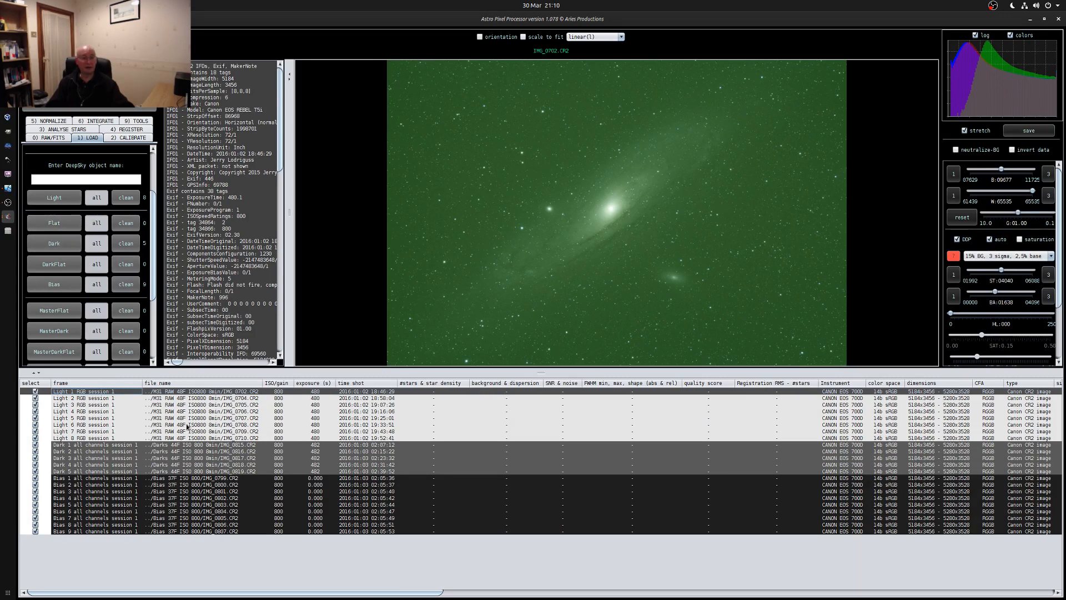
pyautogui.click(188, 398)
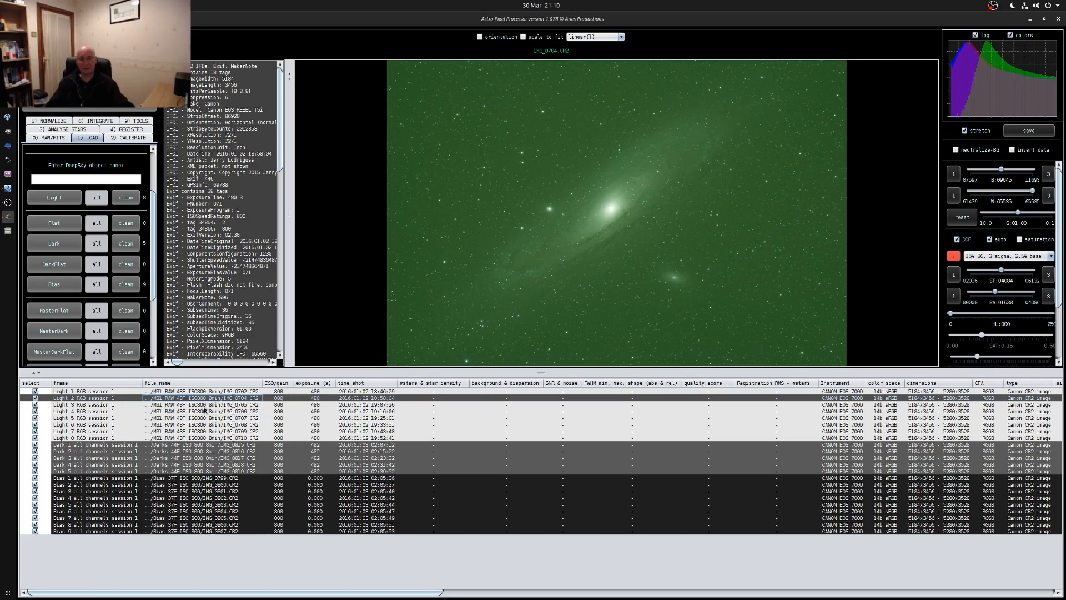
pyautogui.click(179, 405)
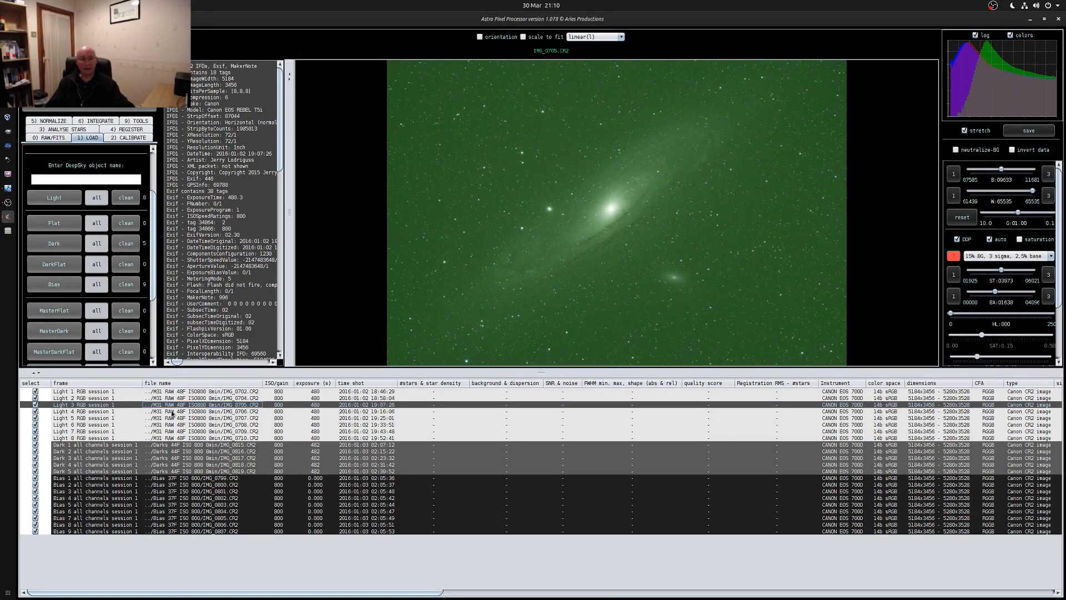
pyautogui.click(172, 412)
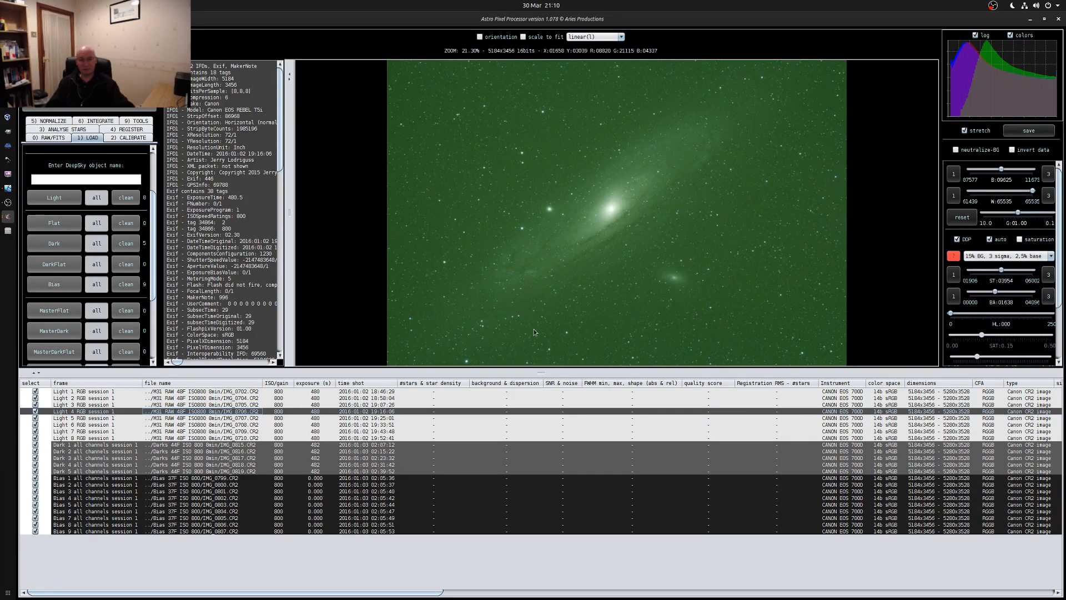
pyautogui.scroll(2, 633, 329)
pyautogui.scroll(-3, 632, 317)
pyautogui.scroll(-4, 641, 299)
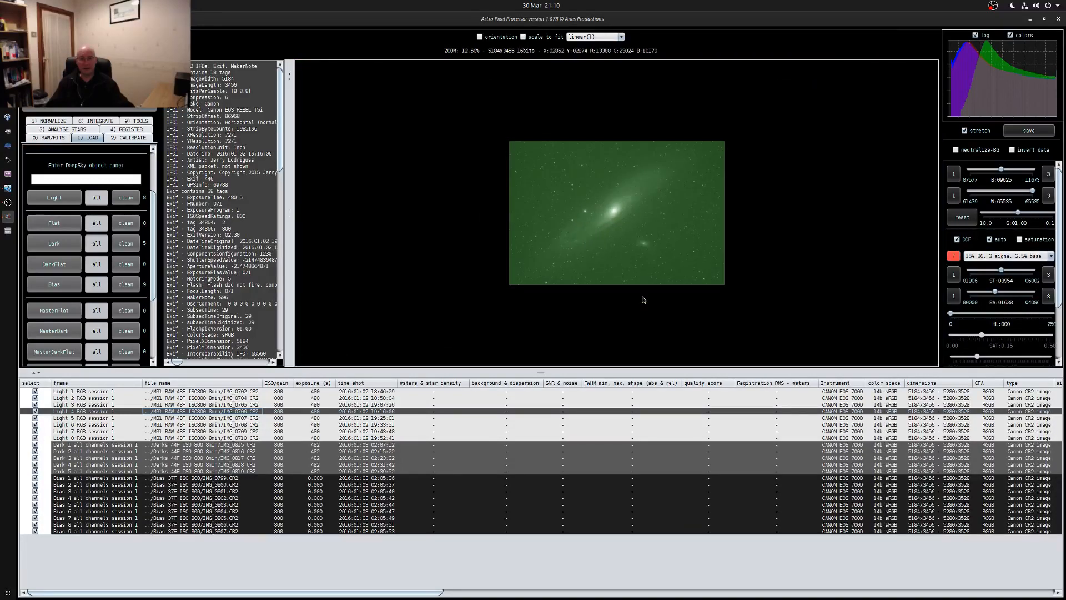
pyautogui.click(79, 420)
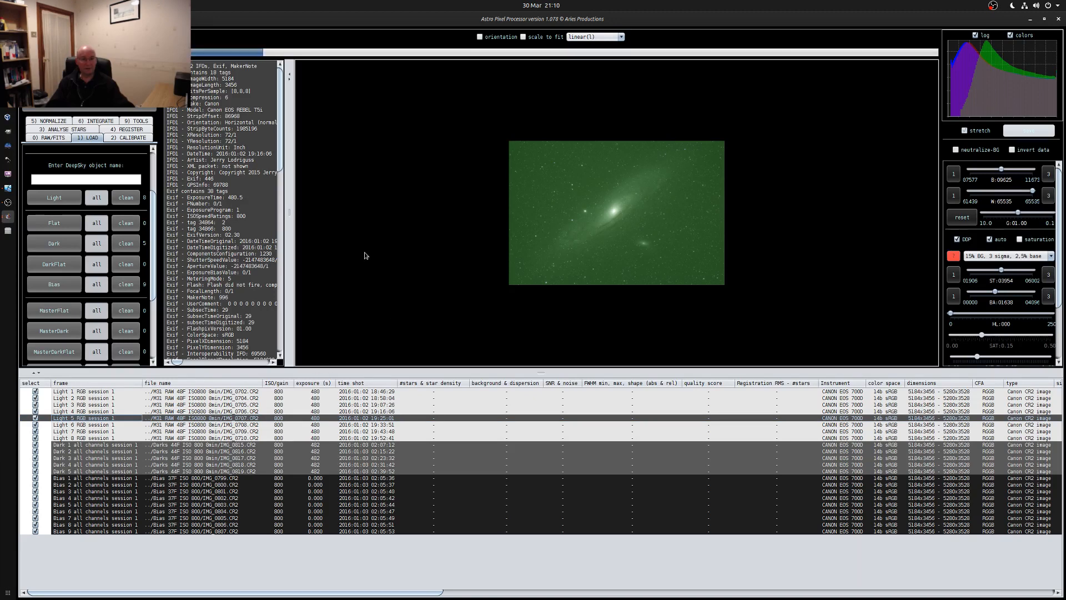
pyautogui.scroll(3, 635, 251)
pyautogui.scroll(-1, 636, 250)
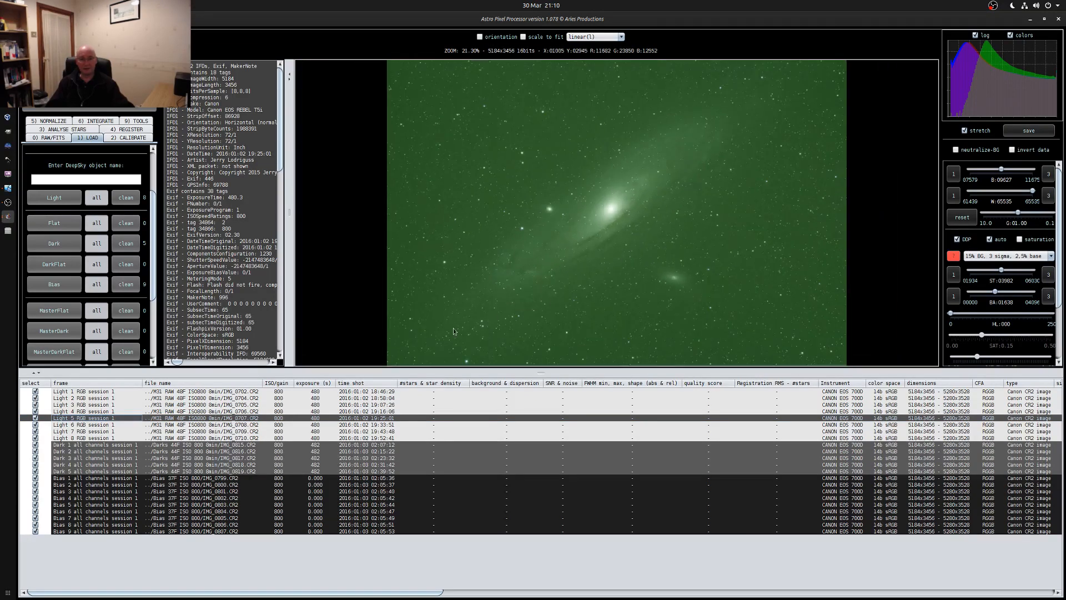
pyautogui.click(76, 427)
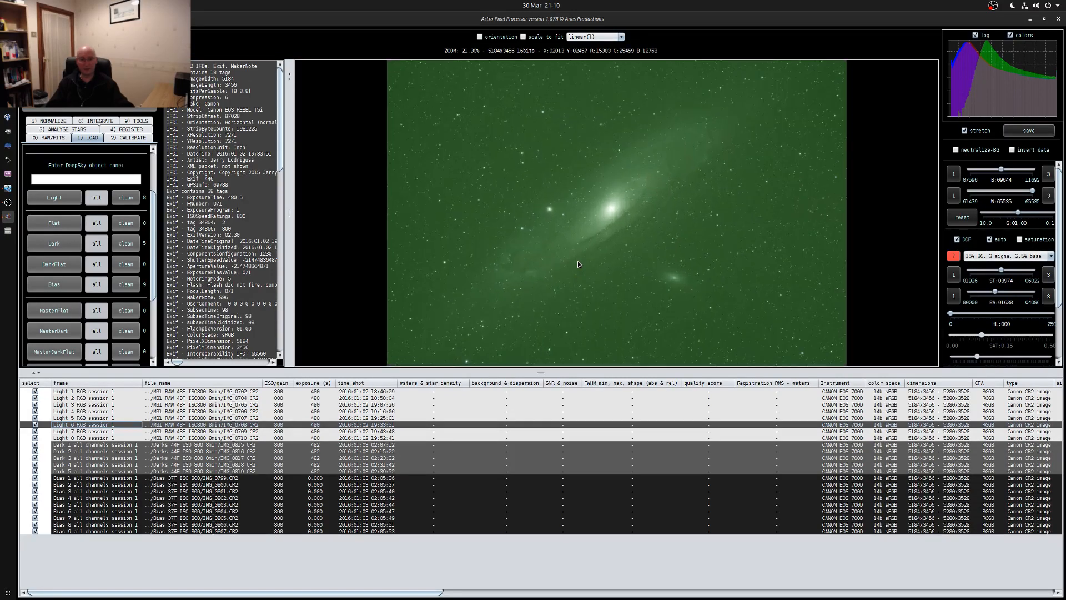
pyautogui.click(84, 432)
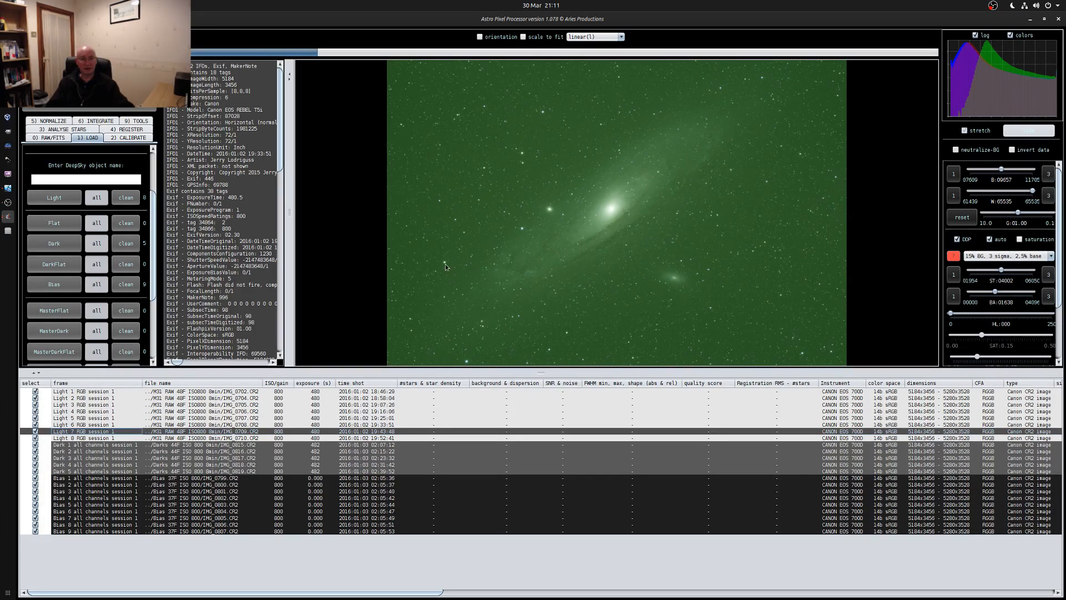
pyautogui.click(77, 438)
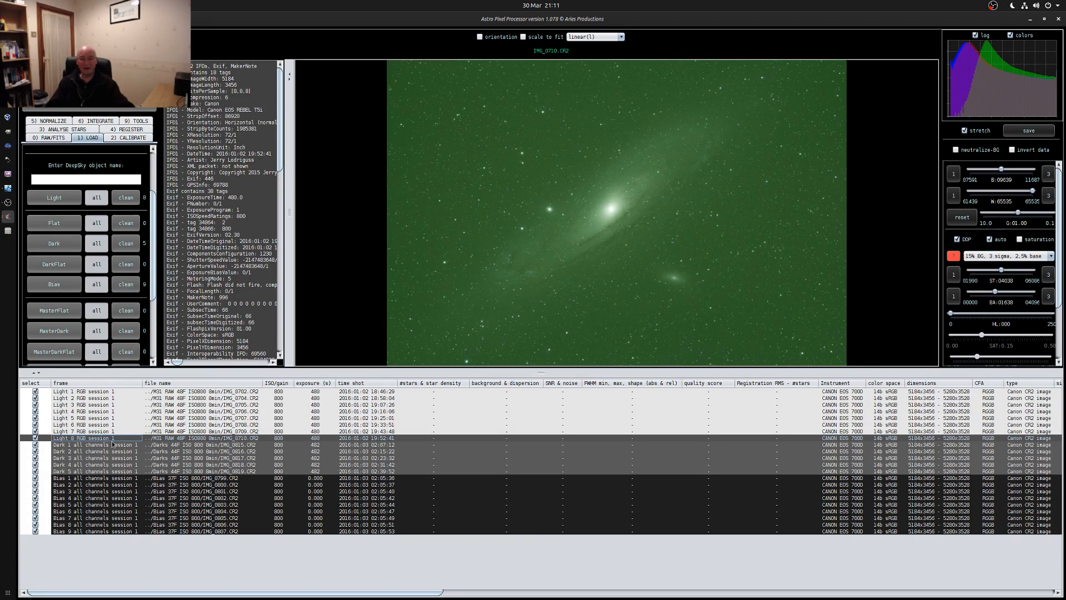
# Examine the noise in dark frame IMG_0815.CR2 up close and display dark frame IMG_0817.CR2
pyautogui.click(77, 445)
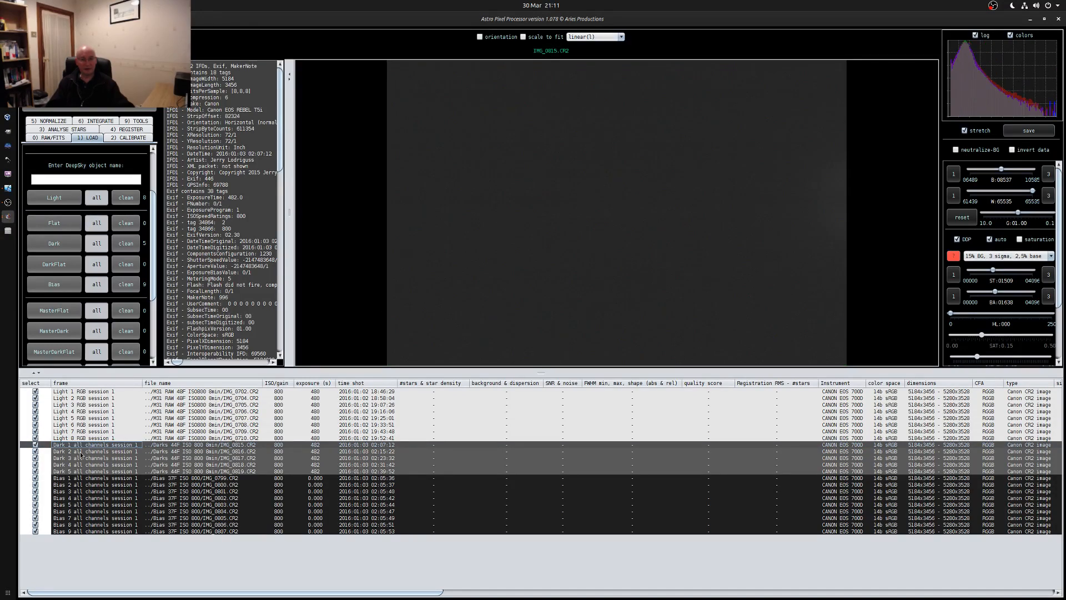
pyautogui.click(469, 321)
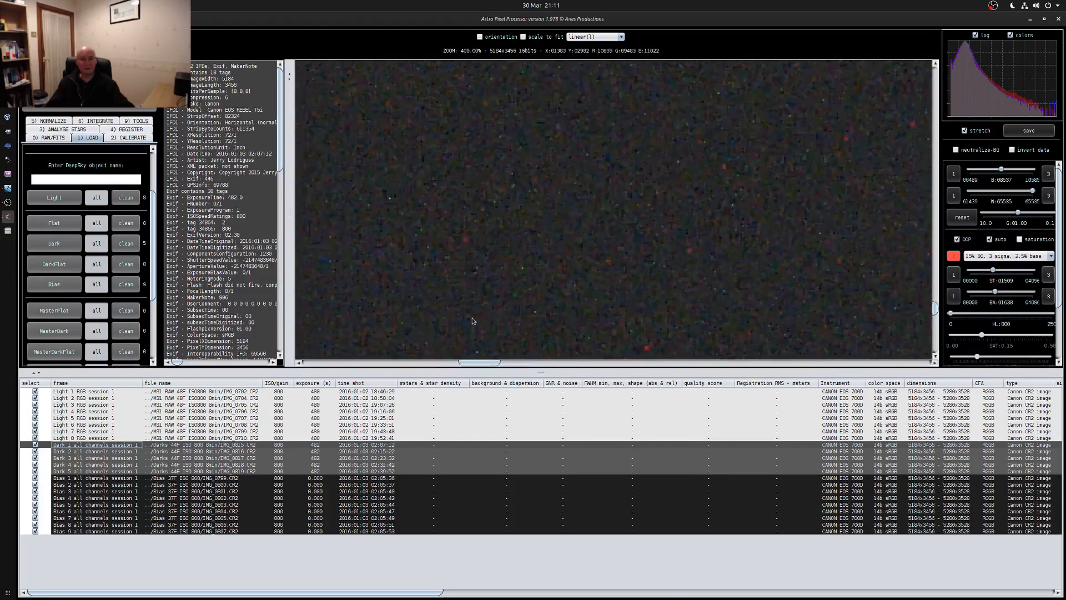
pyautogui.click(473, 320)
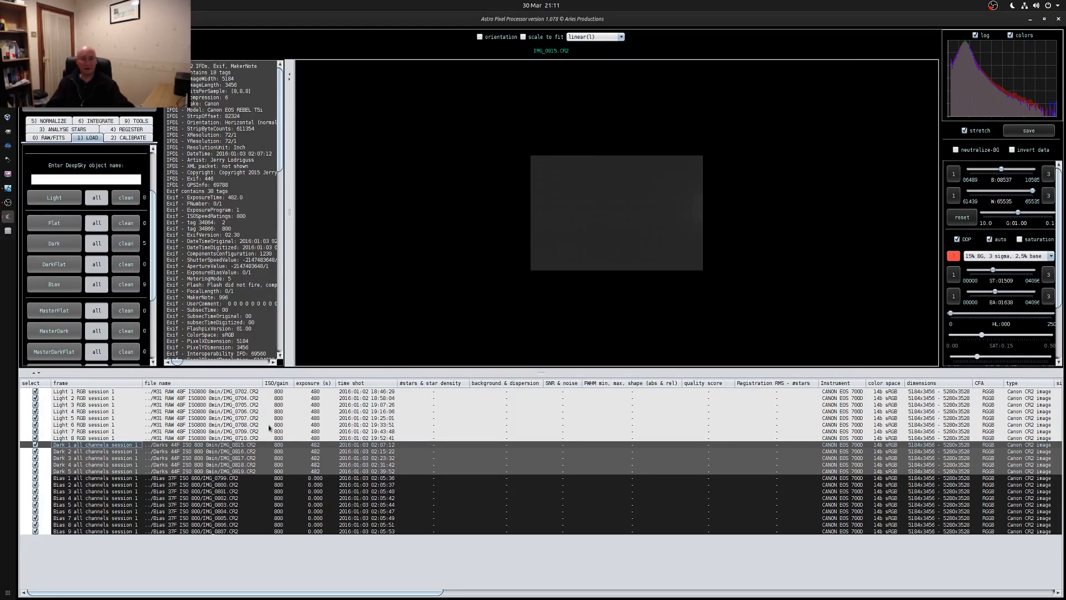
pyautogui.click(104, 458)
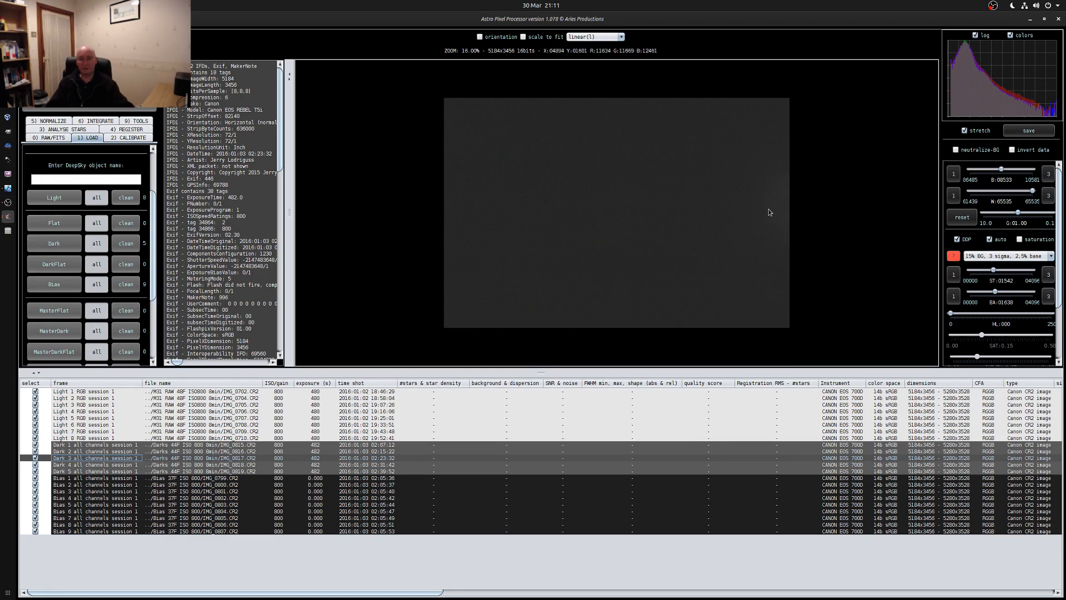
# Display bias frame IMG_0802.CR2 and examine its noise pattern up close
pyautogui.click(132, 498)
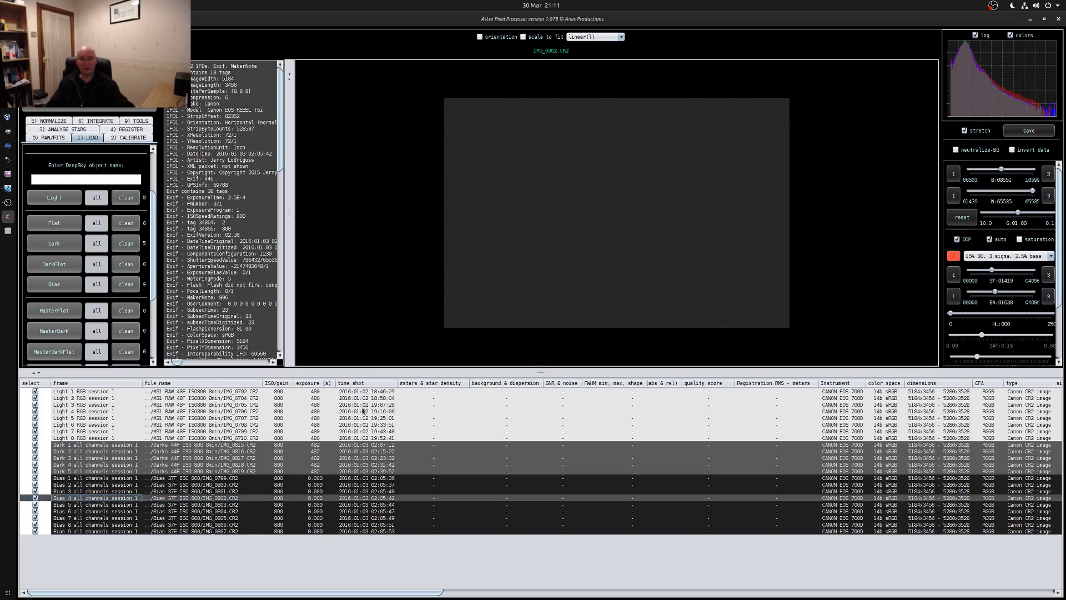
pyautogui.scroll(2, 622, 234)
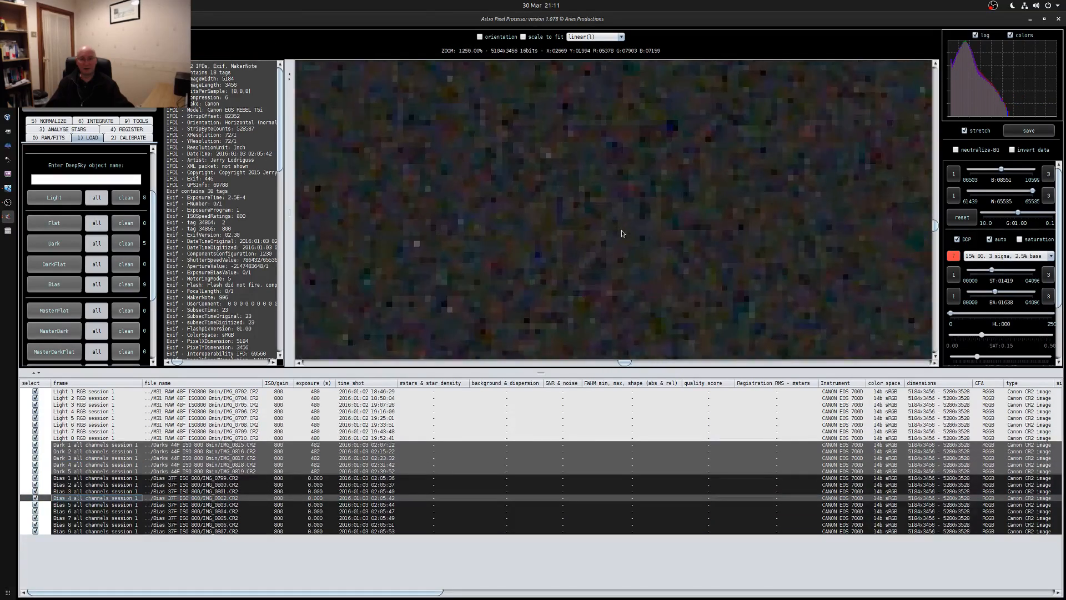
pyautogui.scroll(-4, 623, 234)
pyautogui.scroll(14, 623, 233)
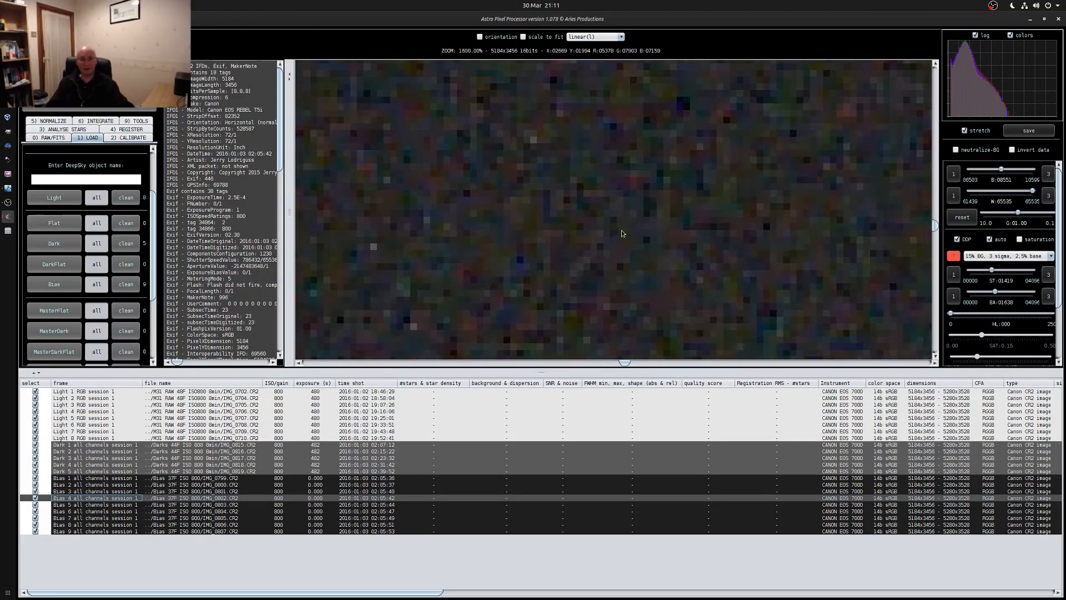
pyautogui.scroll(-1, 622, 234)
pyautogui.scroll(-17, 622, 234)
pyautogui.scroll(1, 622, 234)
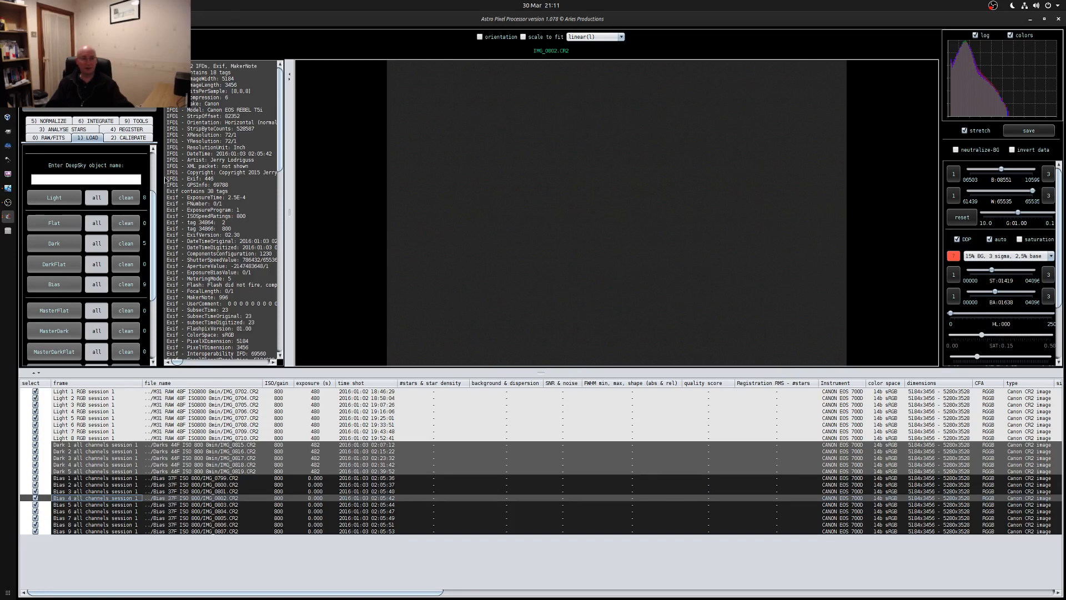
# Create the master bias and master dark with the default calibration settings and assign them to the light frames
pyautogui.click(114, 139)
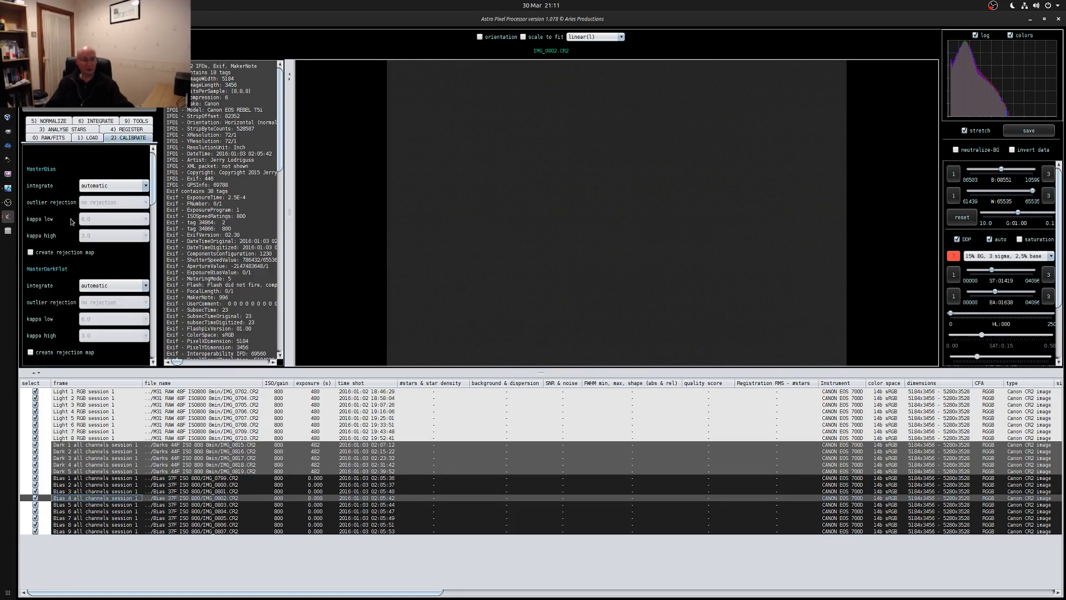
pyautogui.scroll(-10, 106, 251)
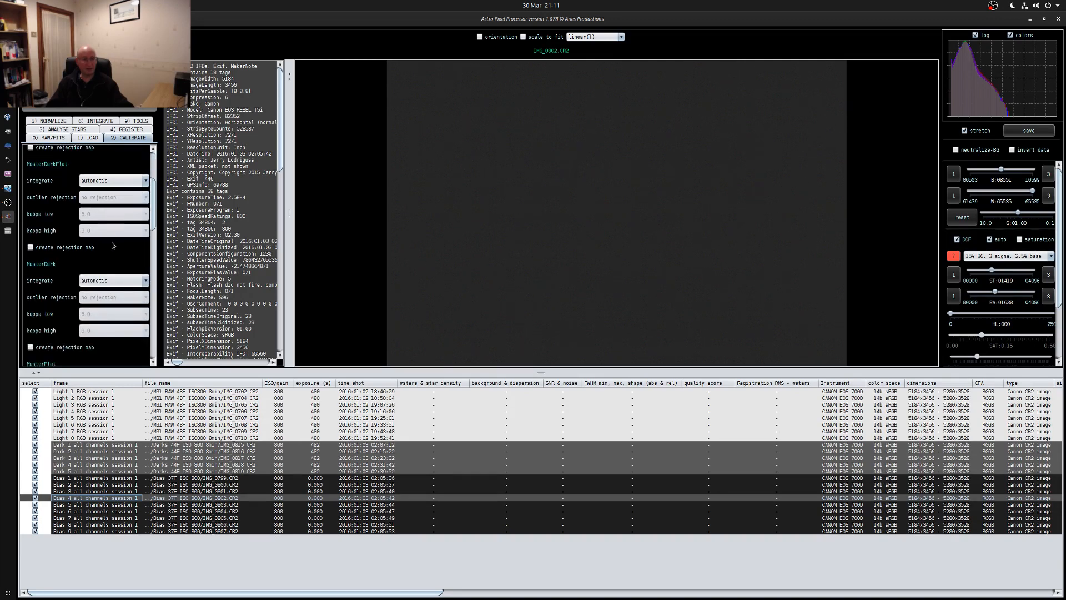
pyautogui.scroll(-5, 115, 246)
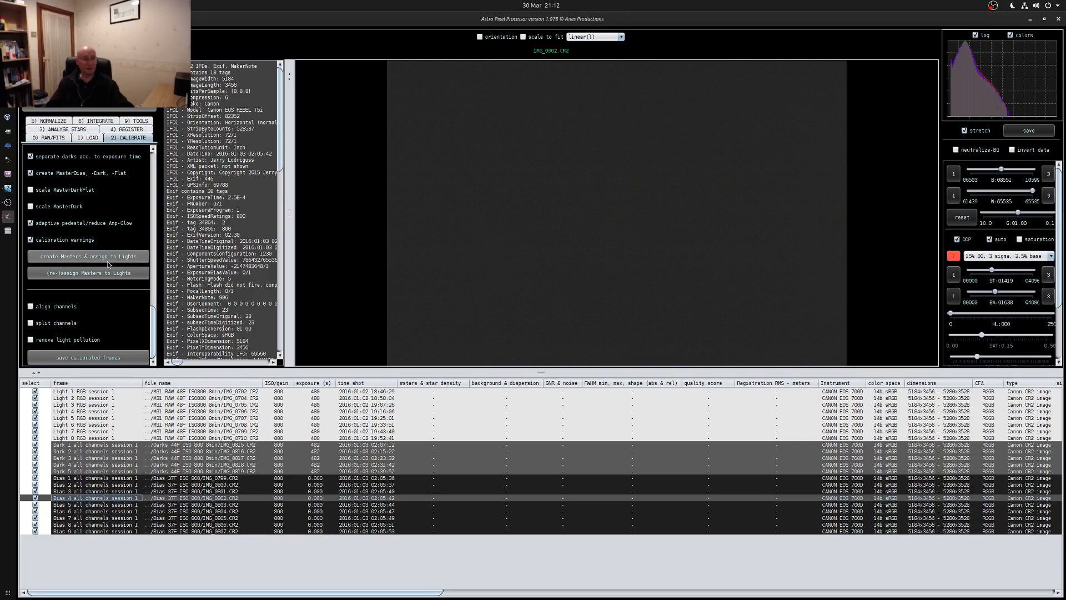
pyautogui.click(86, 259)
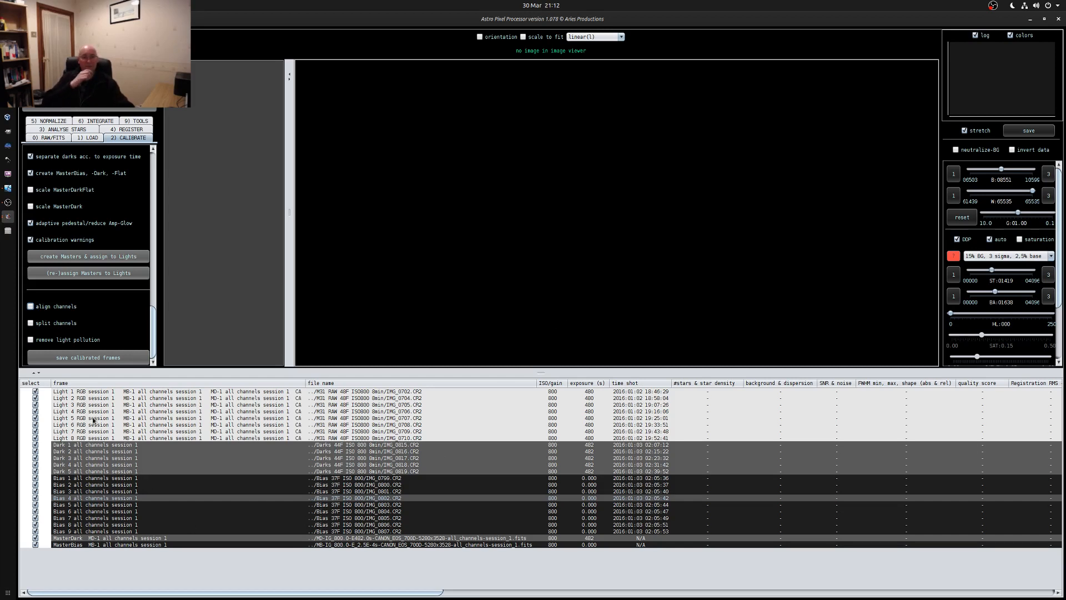
# Analyse the stars in the light frames, keeping the automatic star count target enabled
pyautogui.click(58, 129)
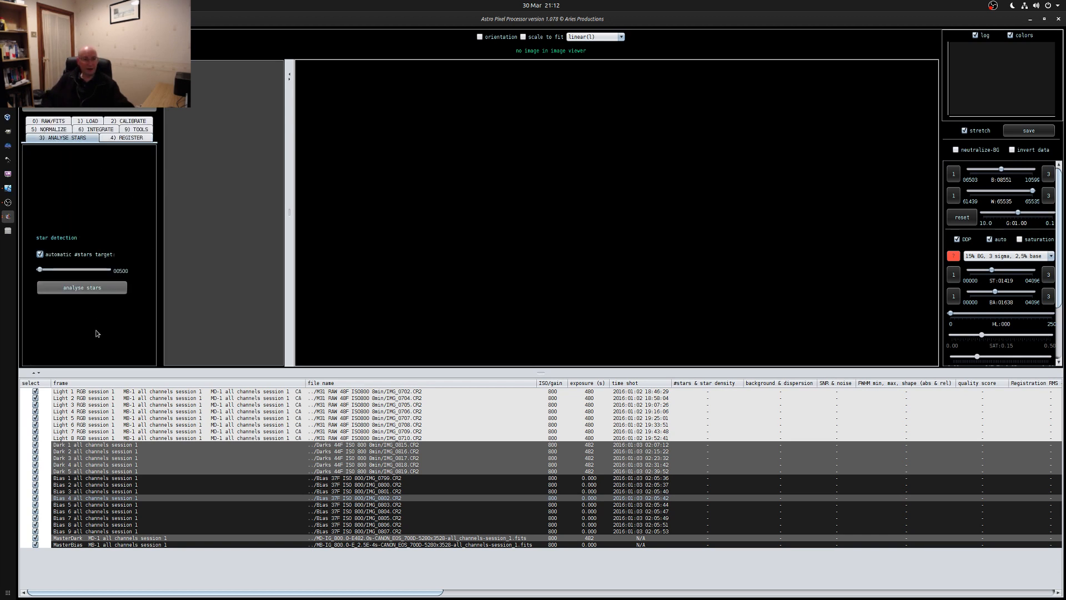
pyautogui.click(54, 269)
pyautogui.click(81, 290)
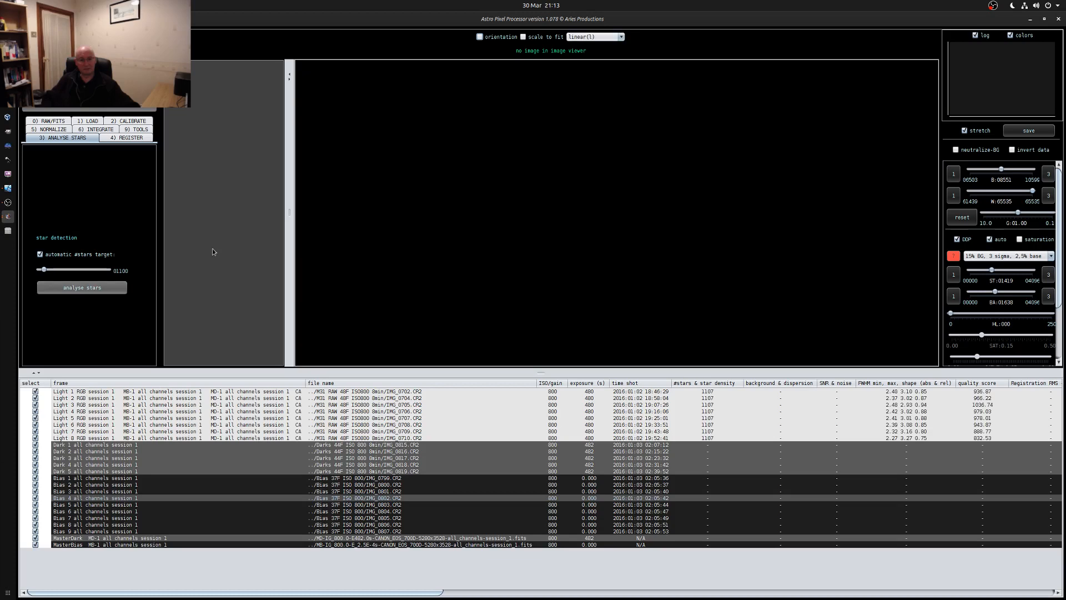
# Register the light frames using quadrilaterals descriptors, normal registration mode and the projective registration model
pyautogui.click(132, 143)
pyautogui.scroll(-5, 87, 215)
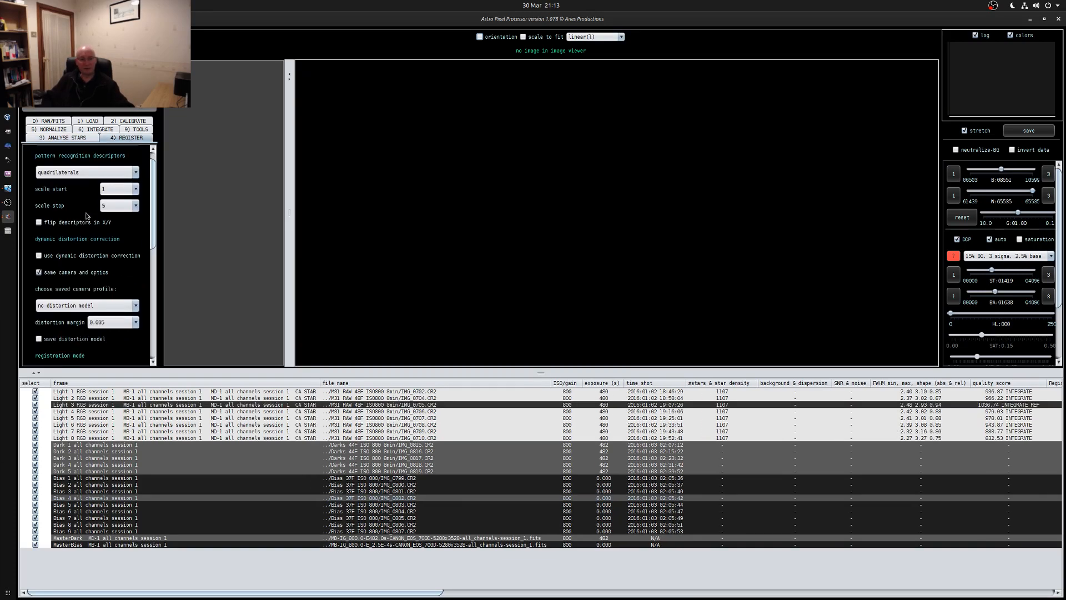
pyautogui.scroll(-4, 86, 216)
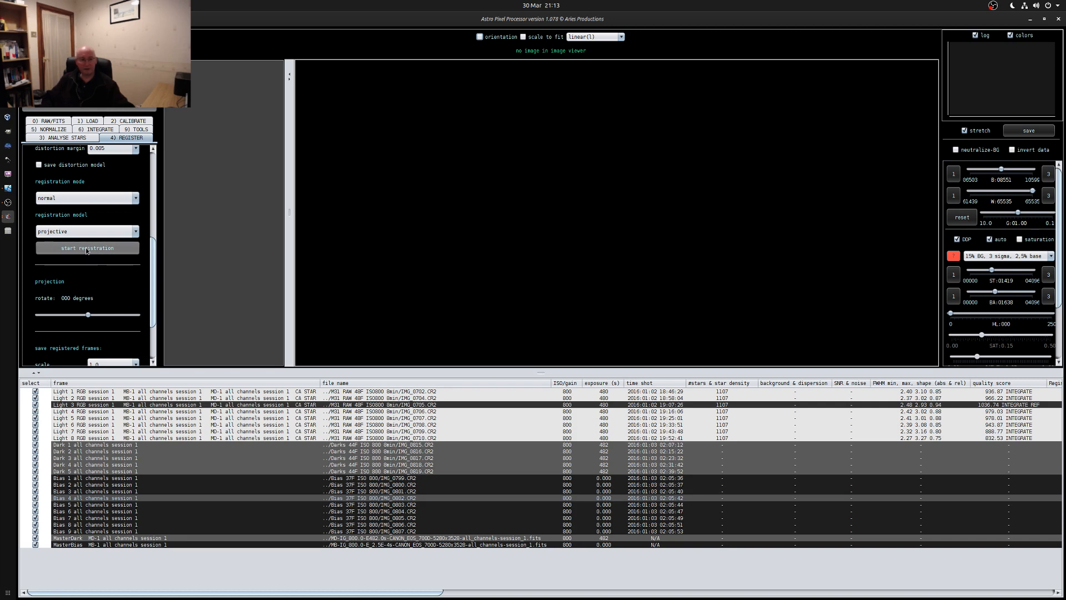
pyautogui.click(87, 249)
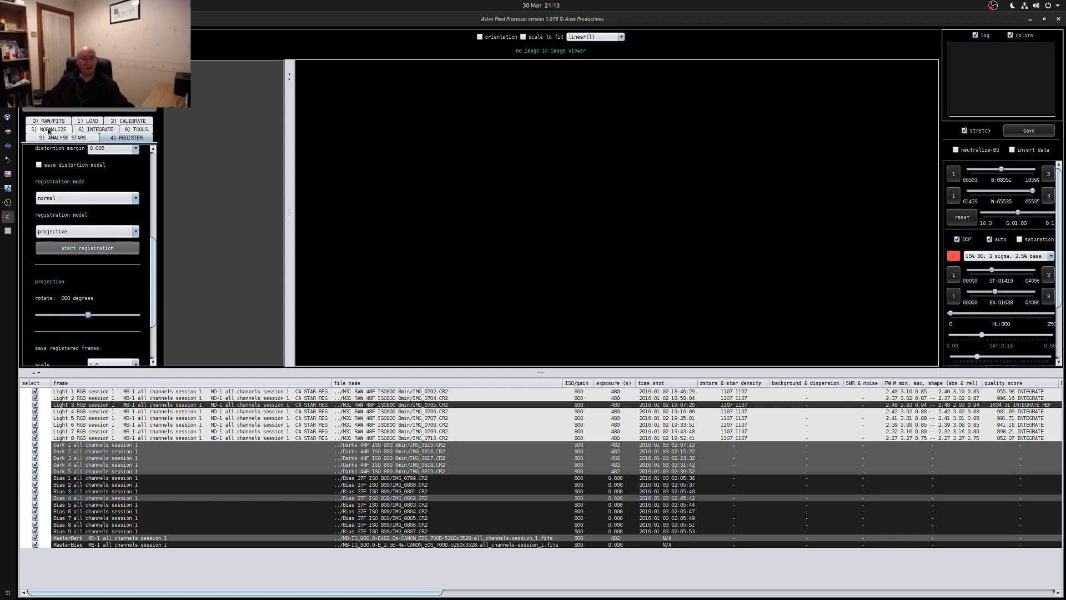
# Normalize the light frames in regular mode with the multiply-scale method, BWMV scale and background neutralization enabled
pyautogui.click(49, 129)
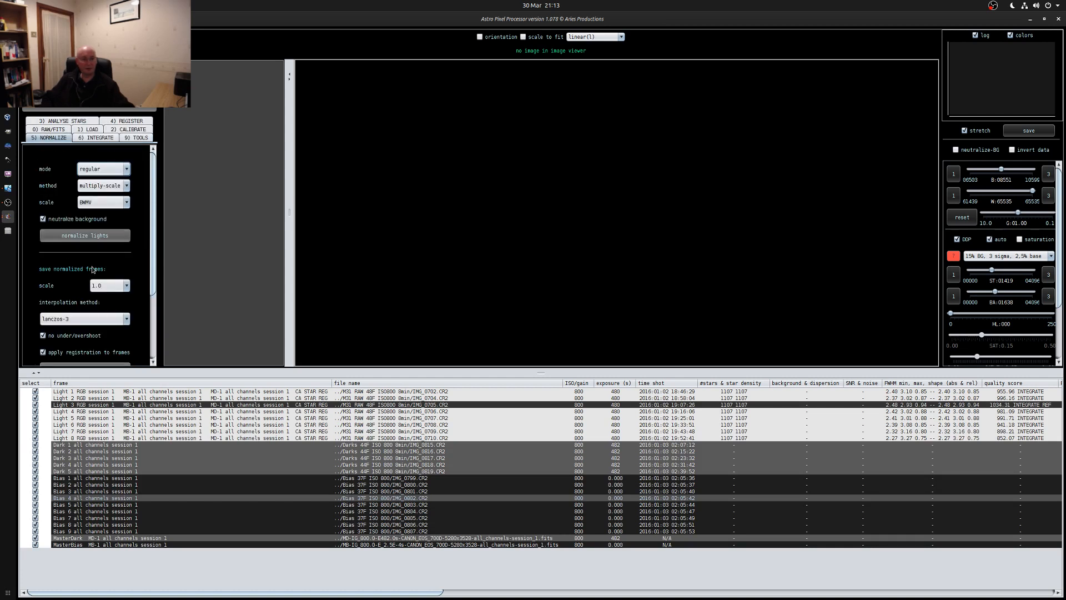
pyautogui.click(81, 239)
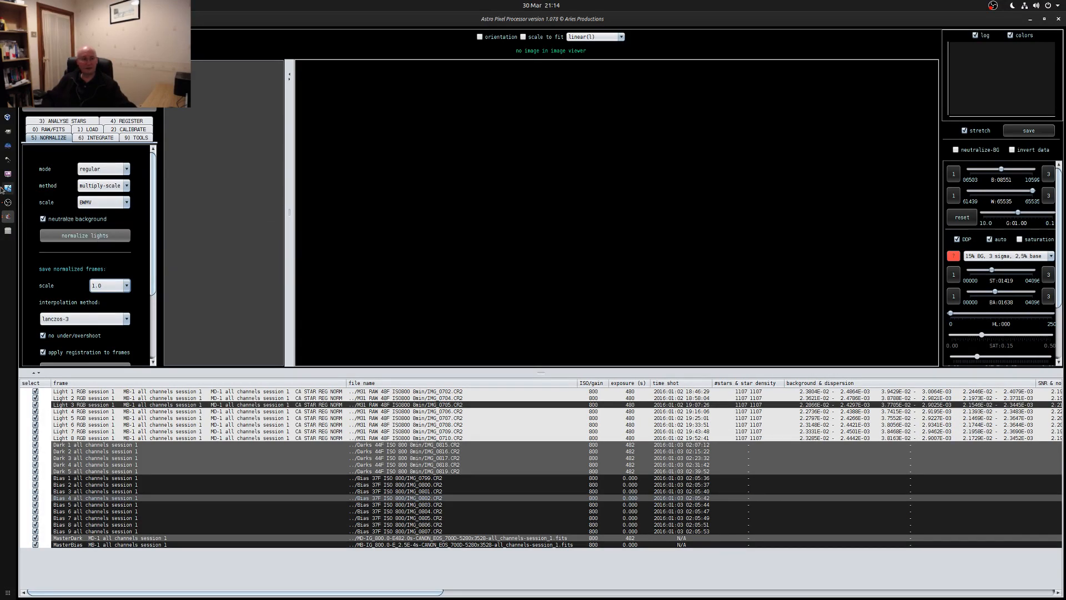
# Open light frame IMG_0702.CR2 in the image viewer and compare its linear, calibrated and registered views
pyautogui.click(98, 137)
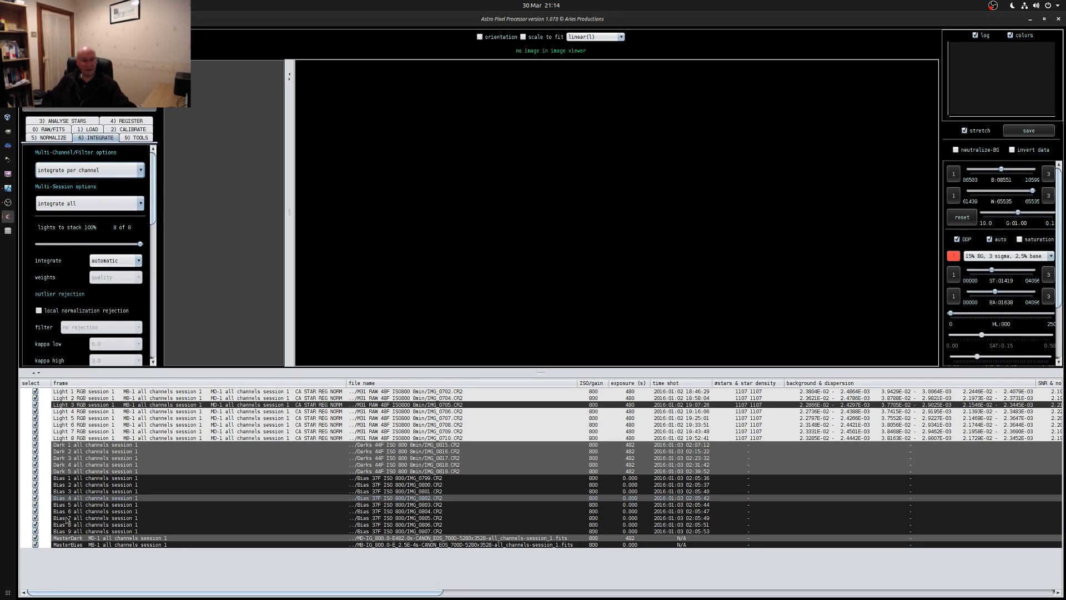
pyautogui.doubleClick(129, 394)
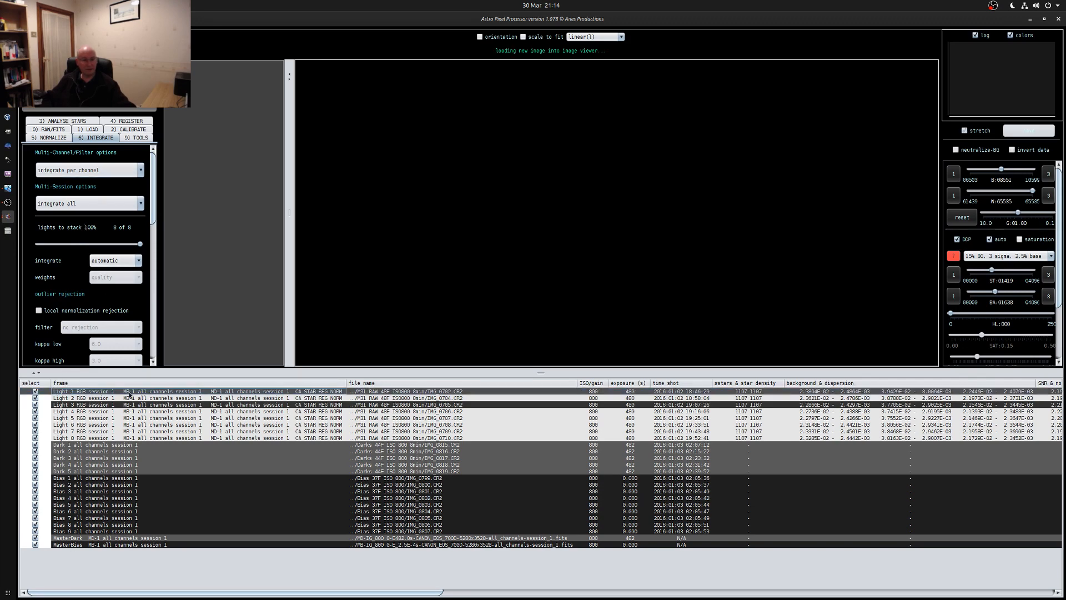
pyautogui.click(593, 39)
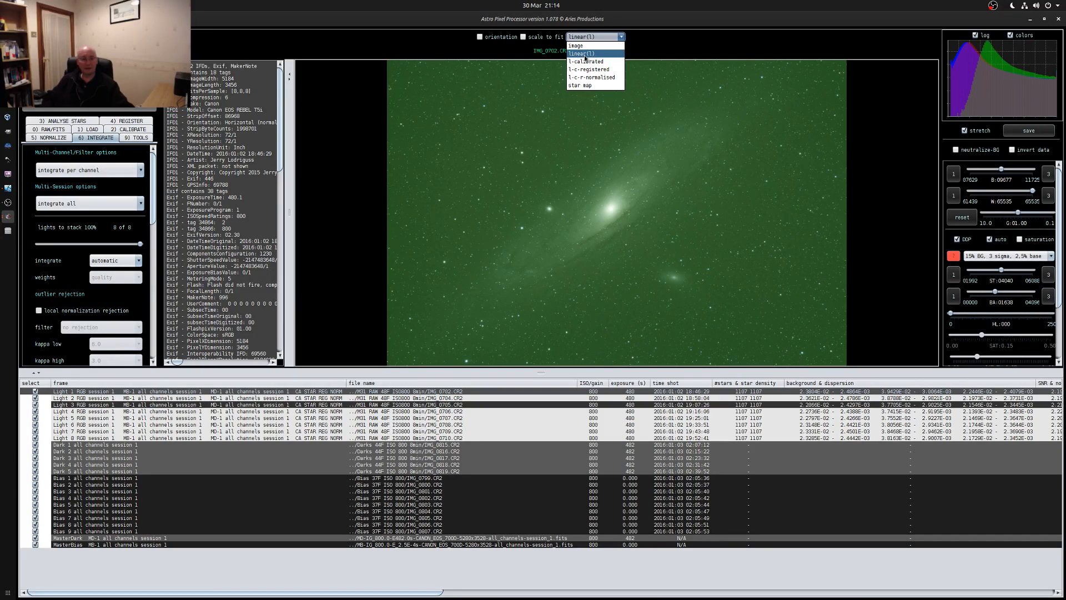
pyautogui.click(586, 62)
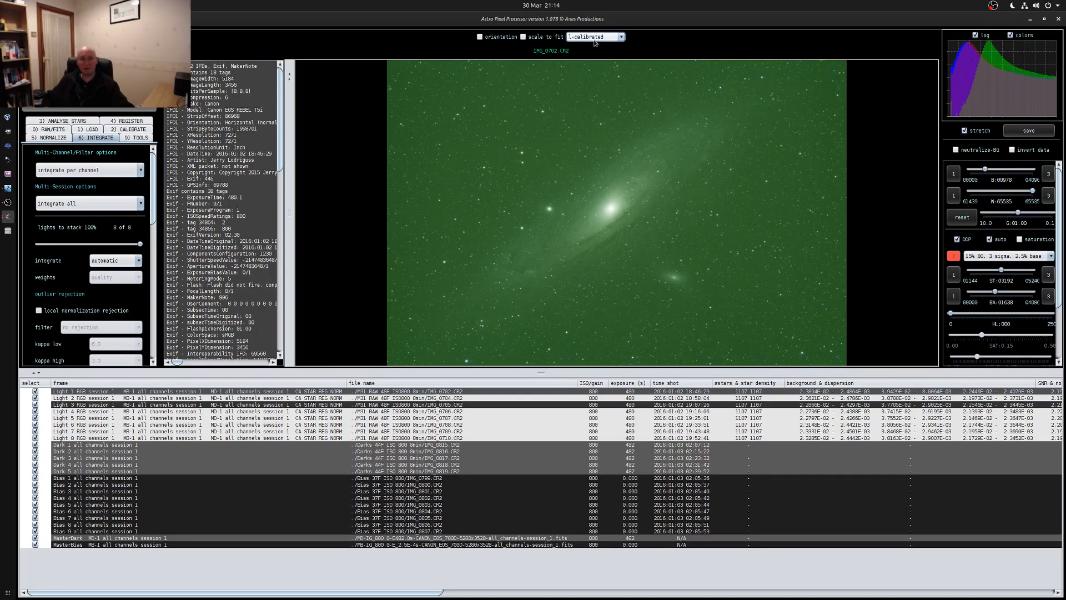
pyautogui.click(594, 36)
pyautogui.click(591, 69)
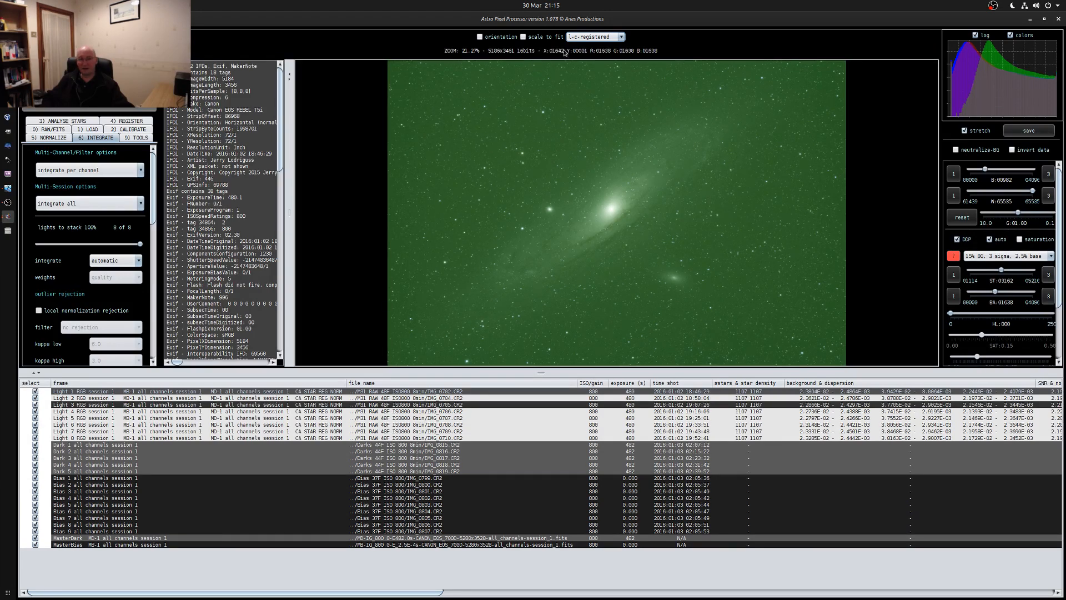
pyautogui.click(594, 37)
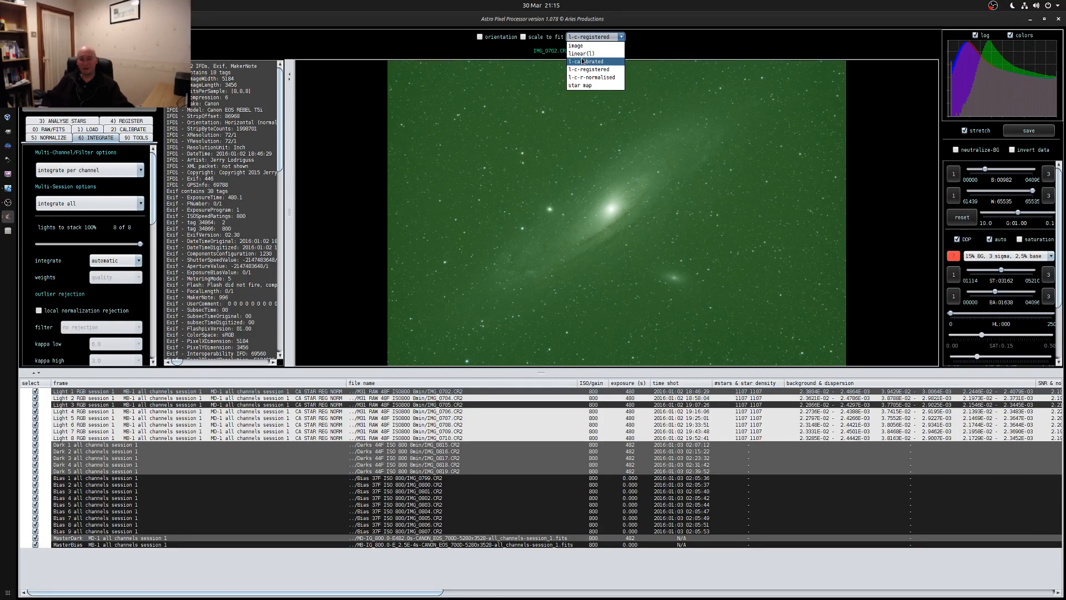
pyautogui.click(582, 61)
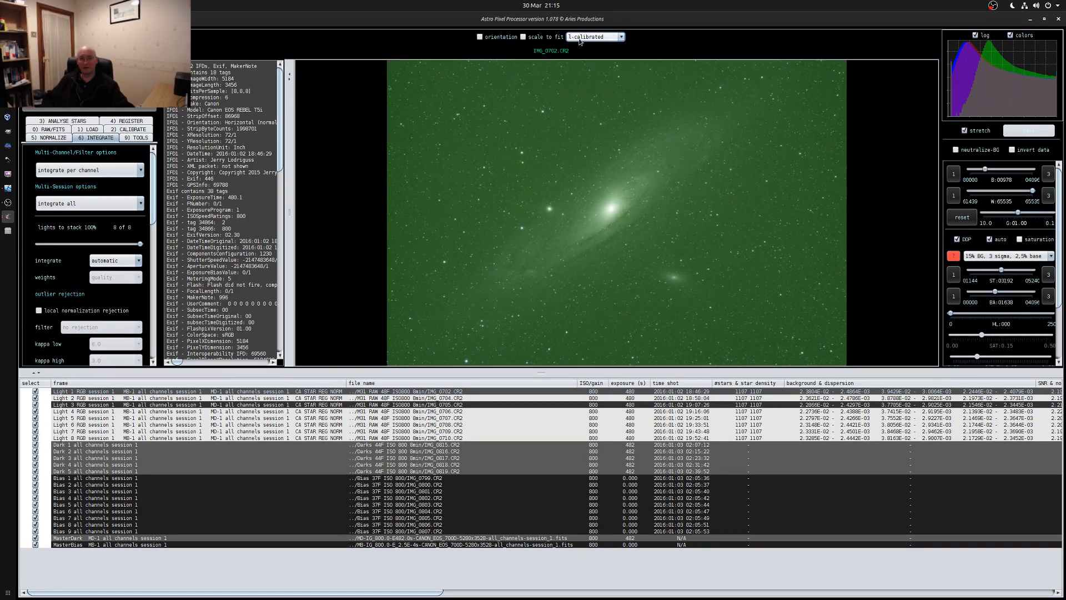
# Compare the registered and normalised views of the first light frame, finishing on l-c-r-normalised
pyautogui.moveTo(579, 40)
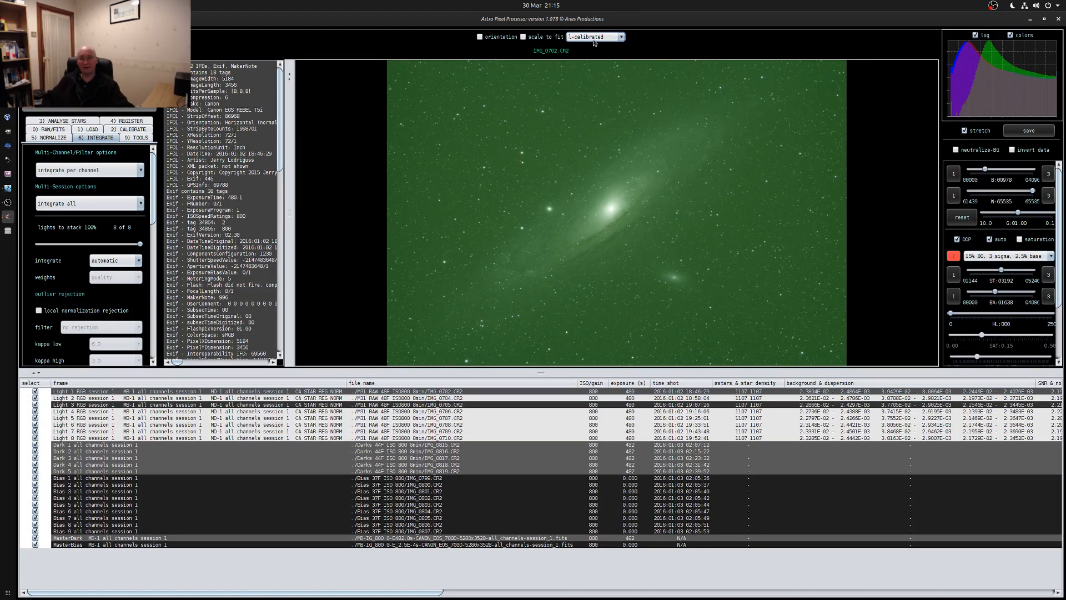
pyautogui.click(595, 37)
pyautogui.click(593, 69)
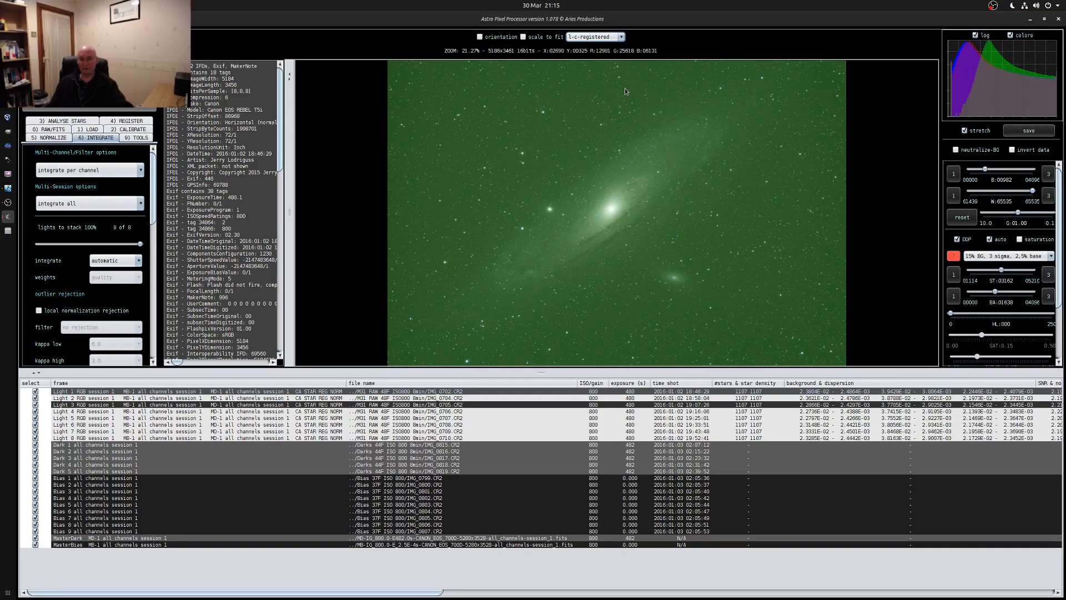
pyautogui.click(595, 38)
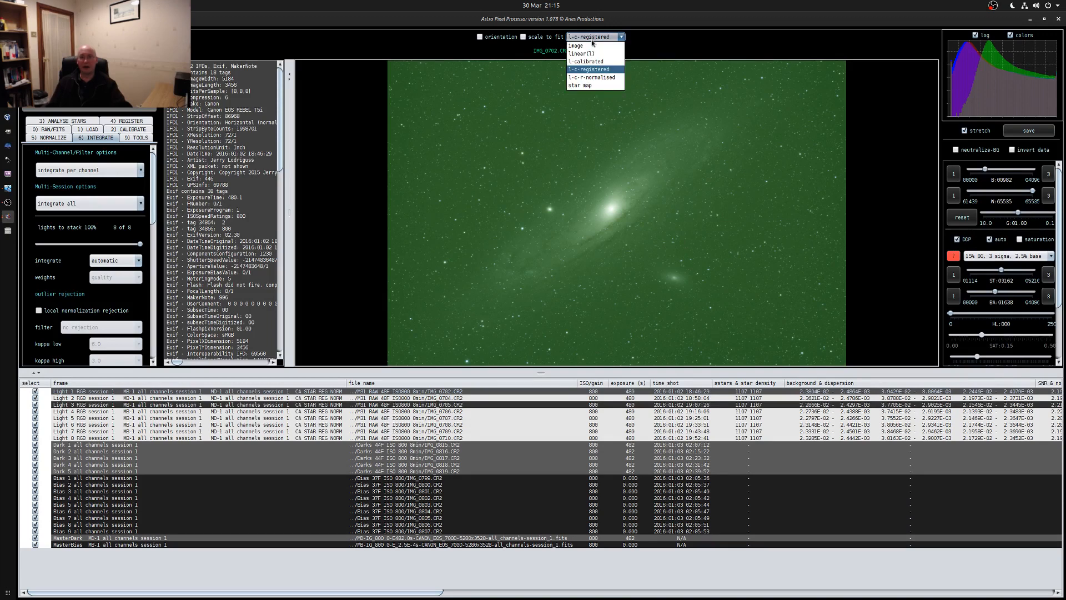
pyautogui.click(591, 78)
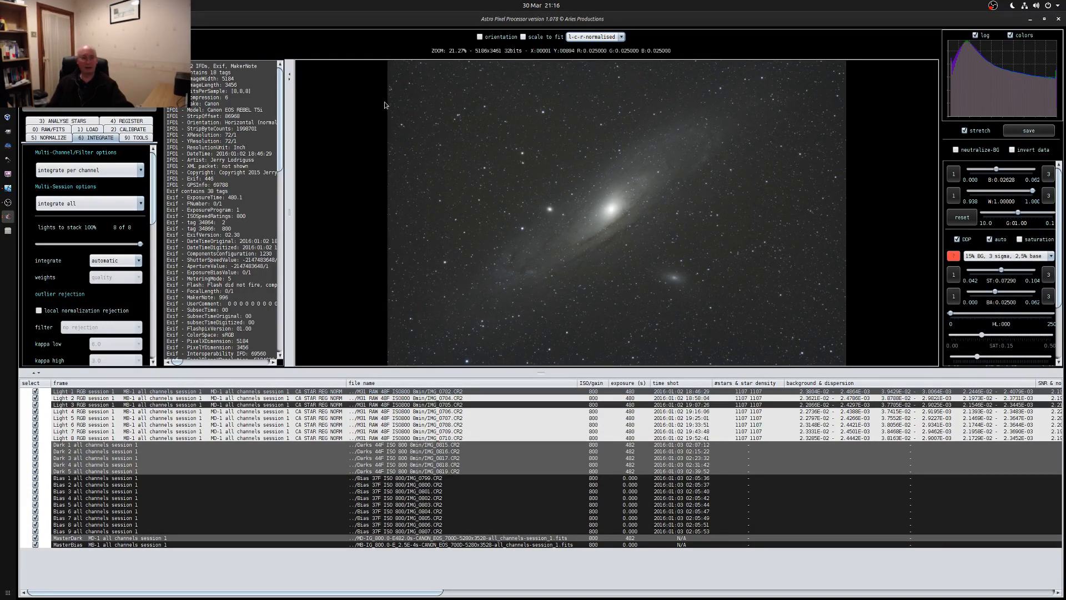
pyautogui.click(600, 37)
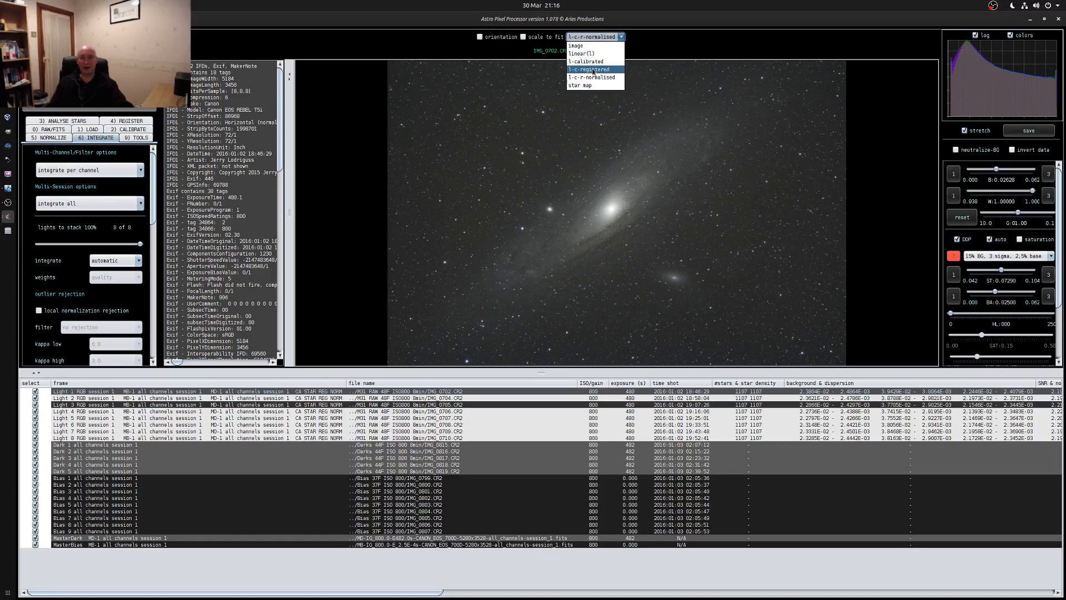
pyautogui.click(589, 64)
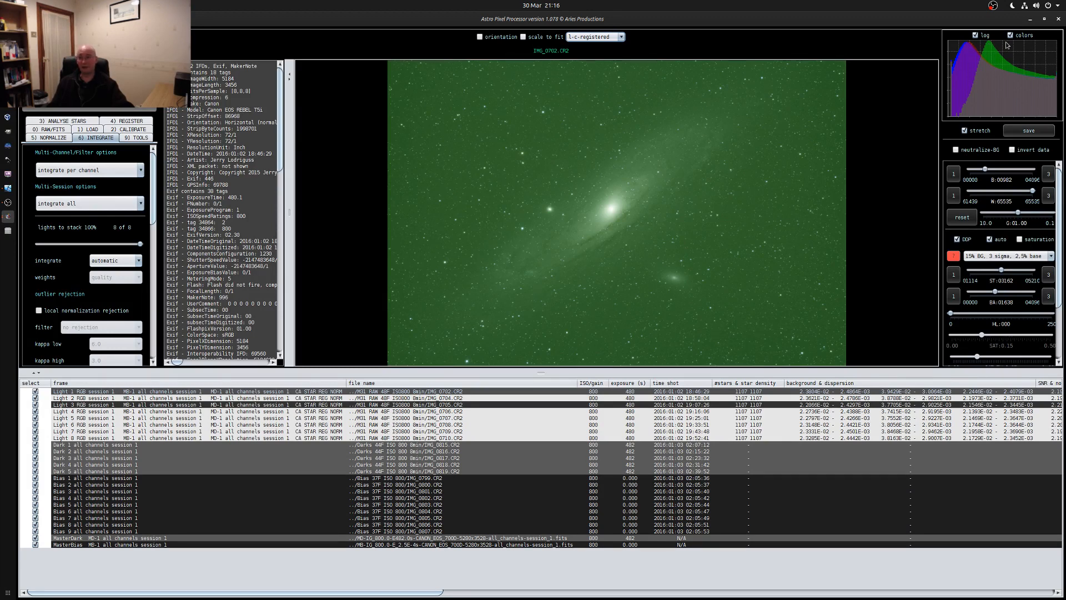
pyautogui.click(602, 36)
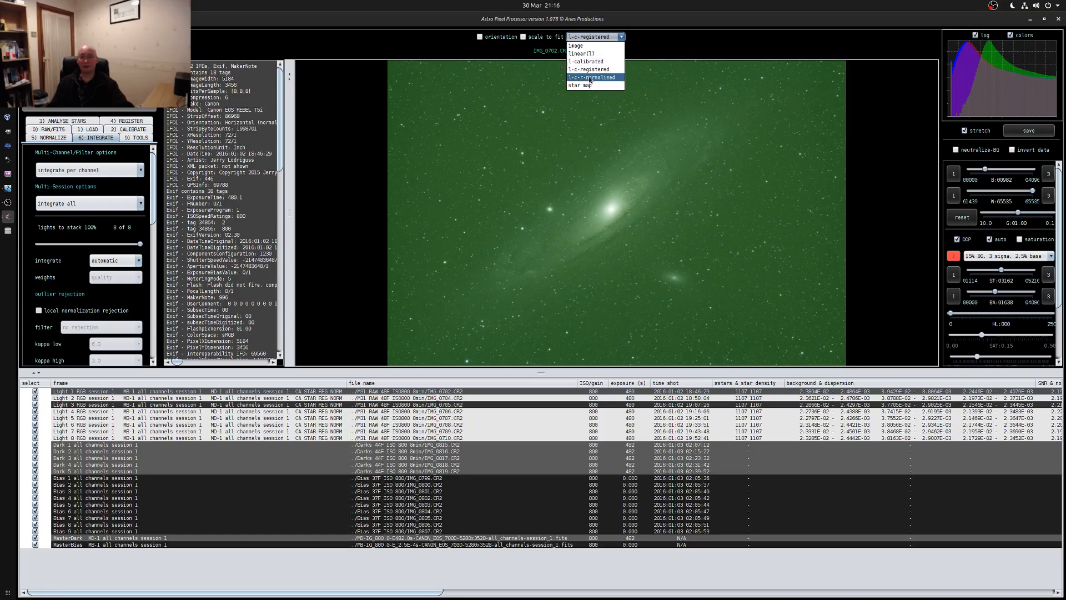
pyautogui.click(590, 79)
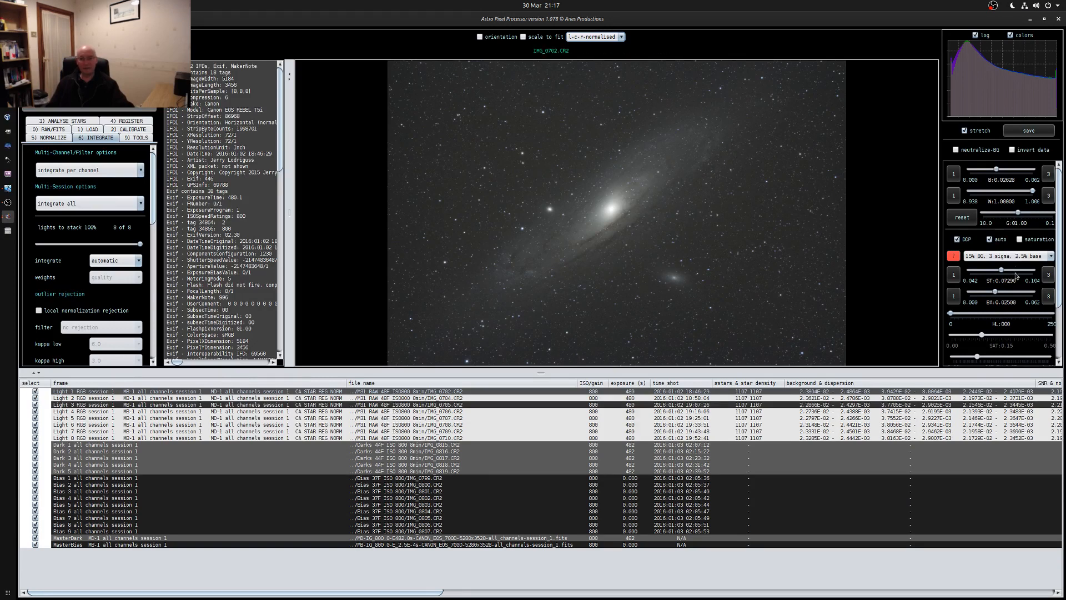
# Try the 30% BG, 2 sigma, 0.0% base stretch preset on the frame preview and settle on 20% BG, 3 sigma, 0.0% base
pyautogui.click(1008, 255)
pyautogui.click(979, 314)
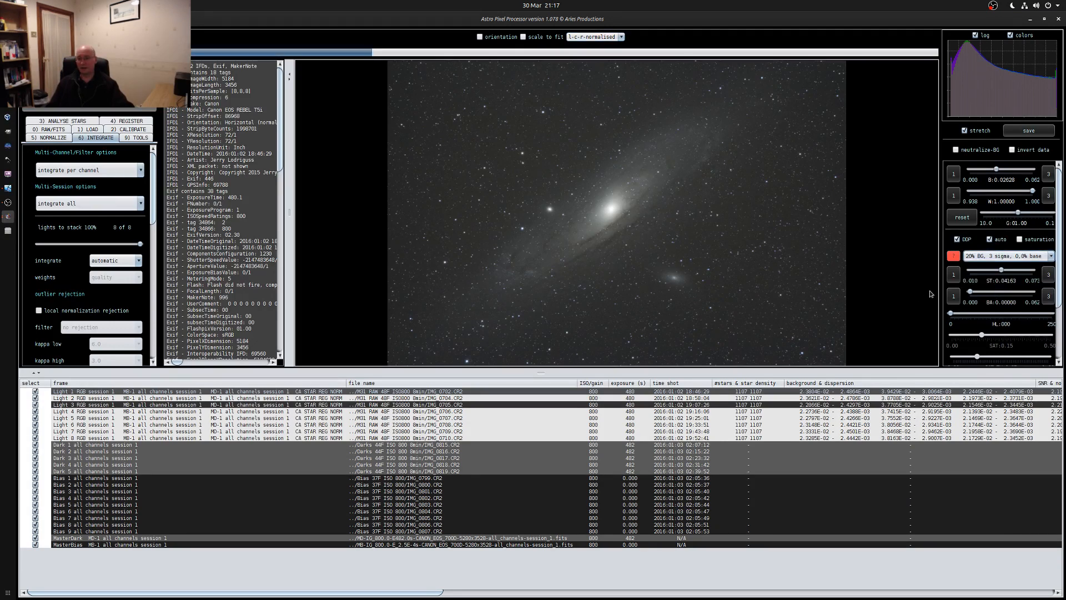
pyautogui.click(987, 260)
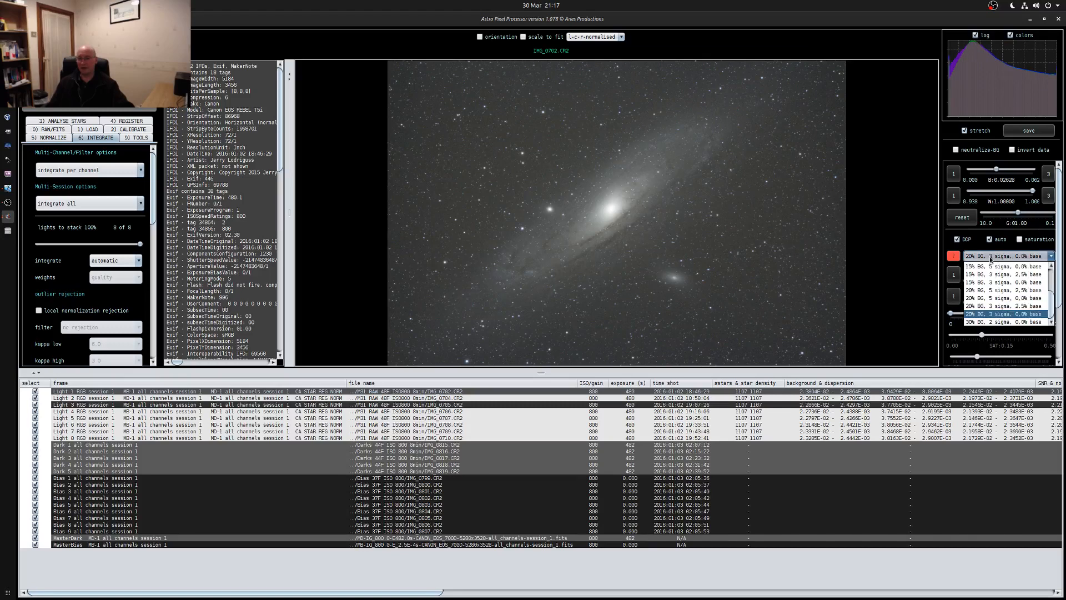
pyautogui.click(995, 322)
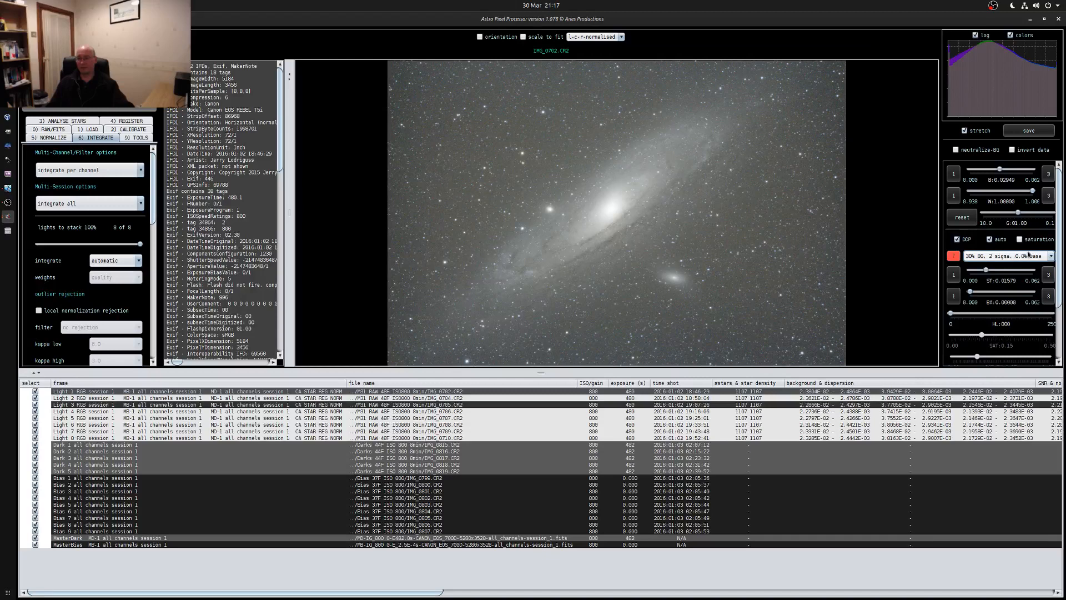
pyautogui.click(1000, 257)
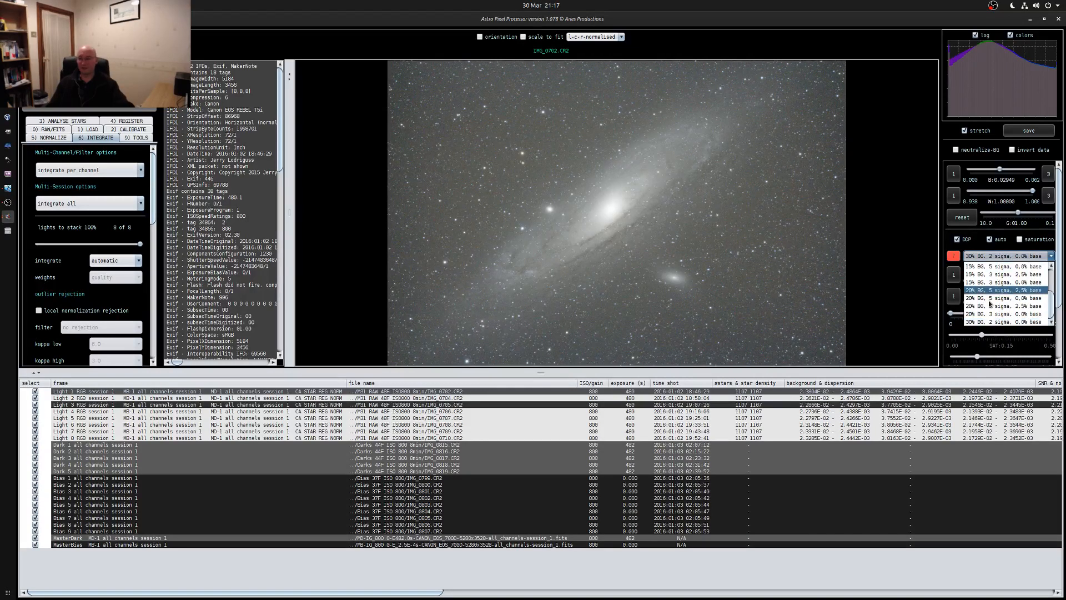
pyautogui.click(977, 314)
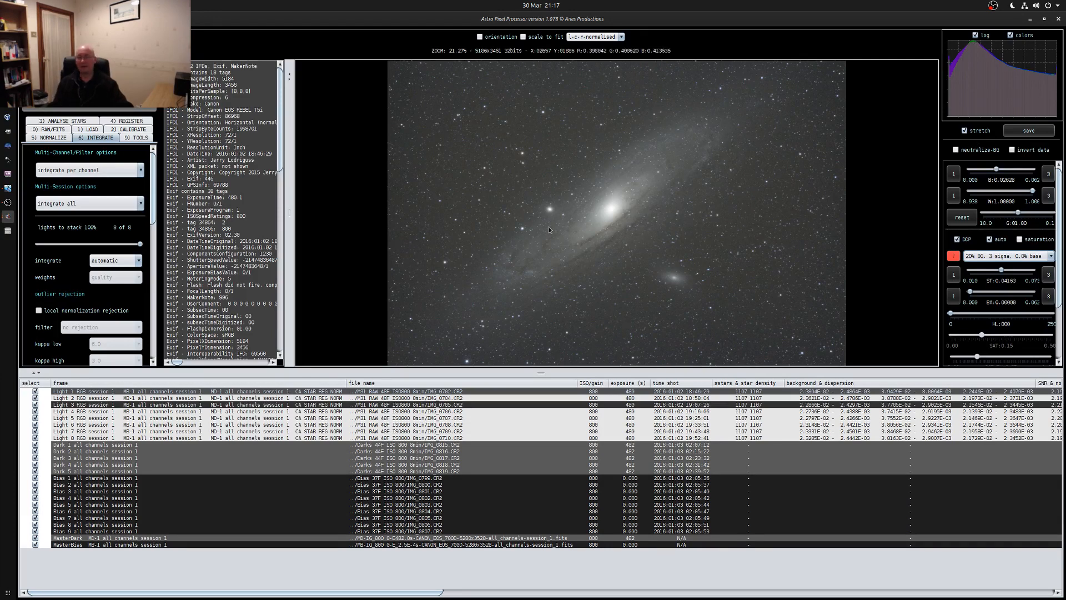
pyautogui.click(991, 257)
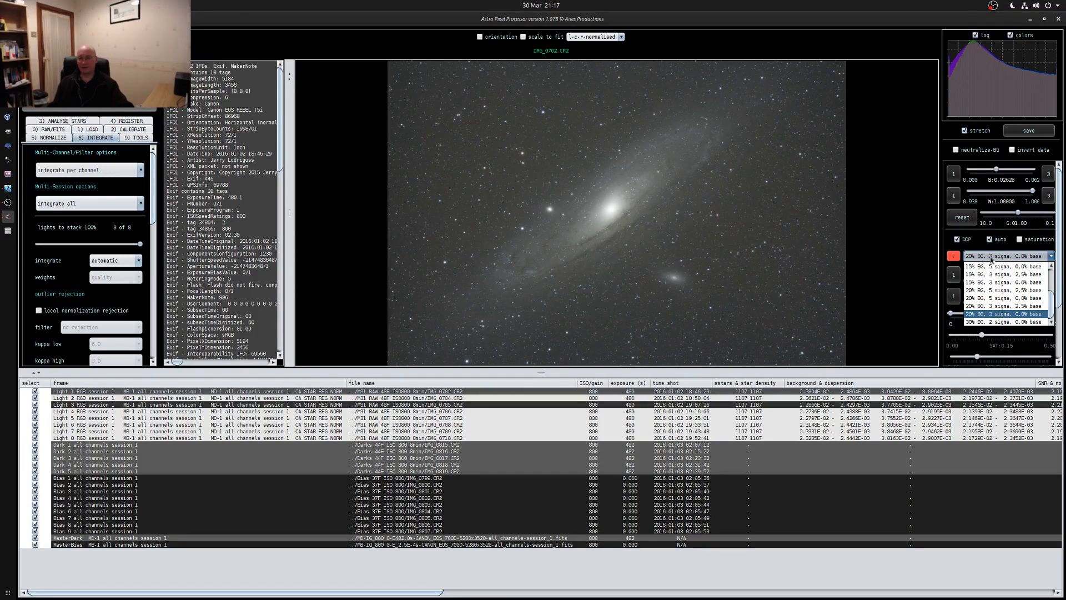
pyautogui.click(991, 258)
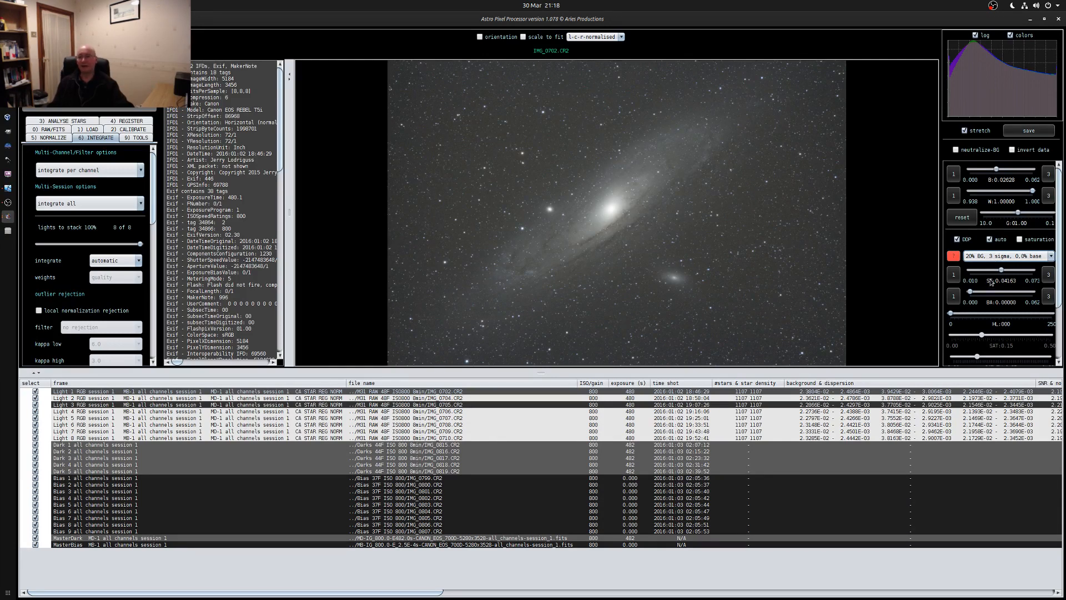
pyautogui.click(1008, 257)
pyautogui.click(1008, 257)
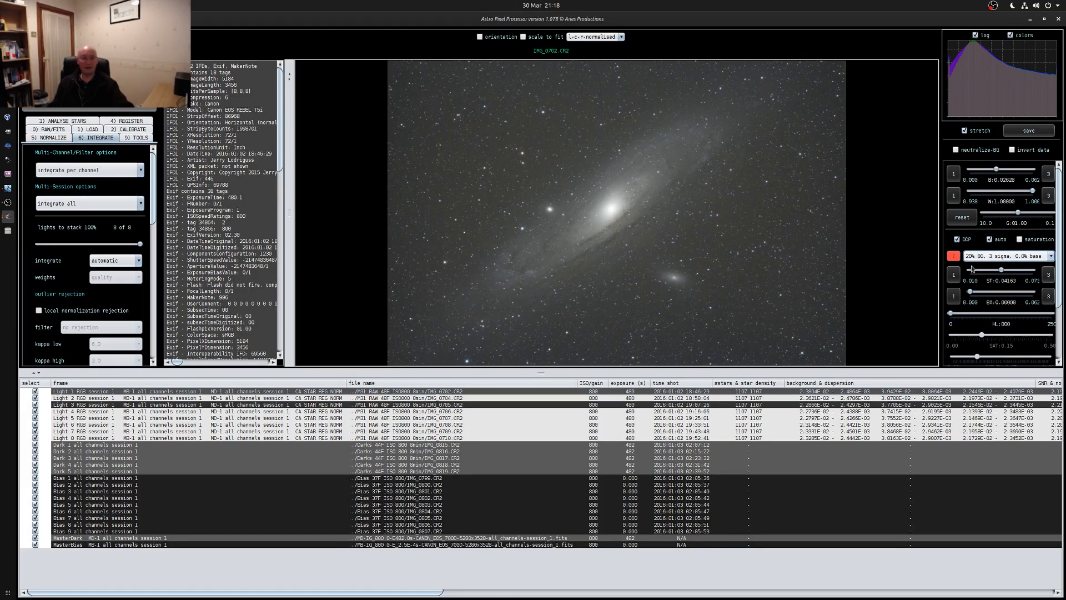
# Integrate the light frames in interpolation mode at scale 1.0 with the default settings, naming the astronomical object Andromeda
pyautogui.scroll(-10, 103, 223)
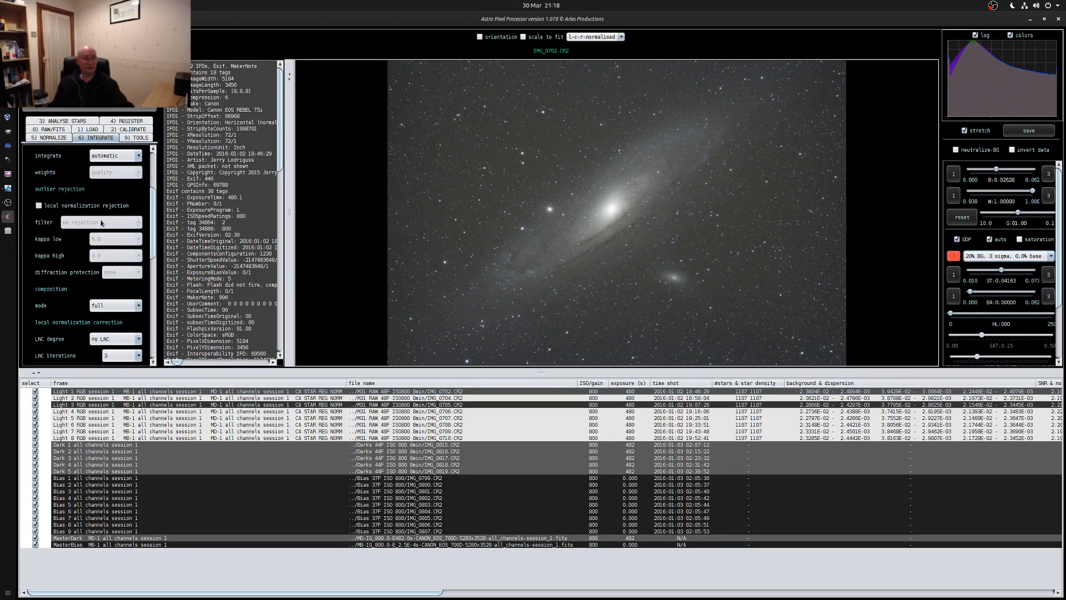
pyautogui.scroll(-4, 108, 233)
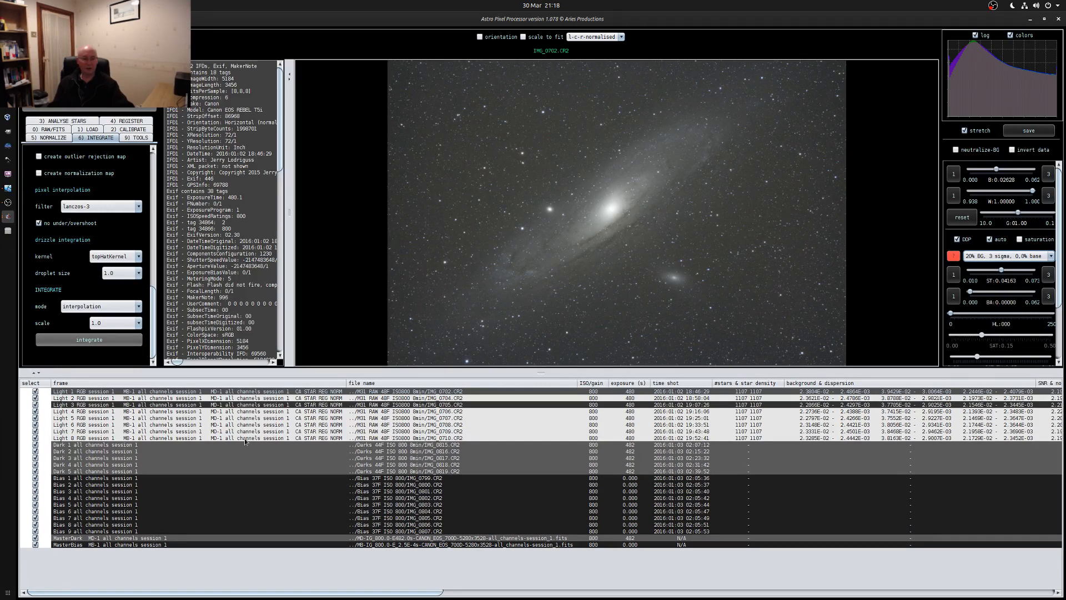
pyautogui.click(85, 341)
pyautogui.click(620, 251)
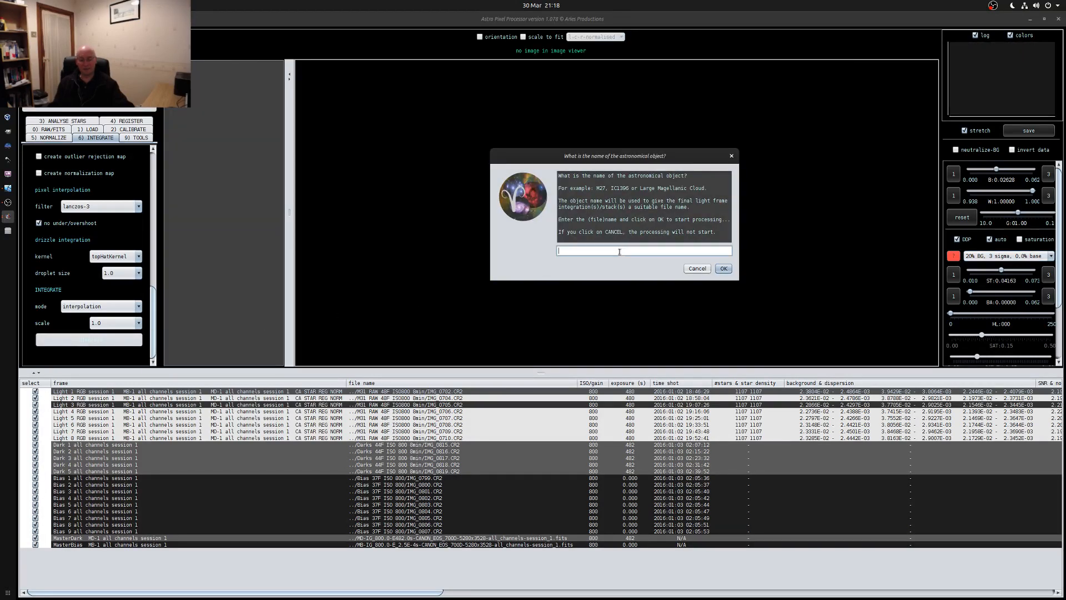
pyautogui.write('M31')
pyautogui.write('Andromeda')
pyautogui.click(724, 269)
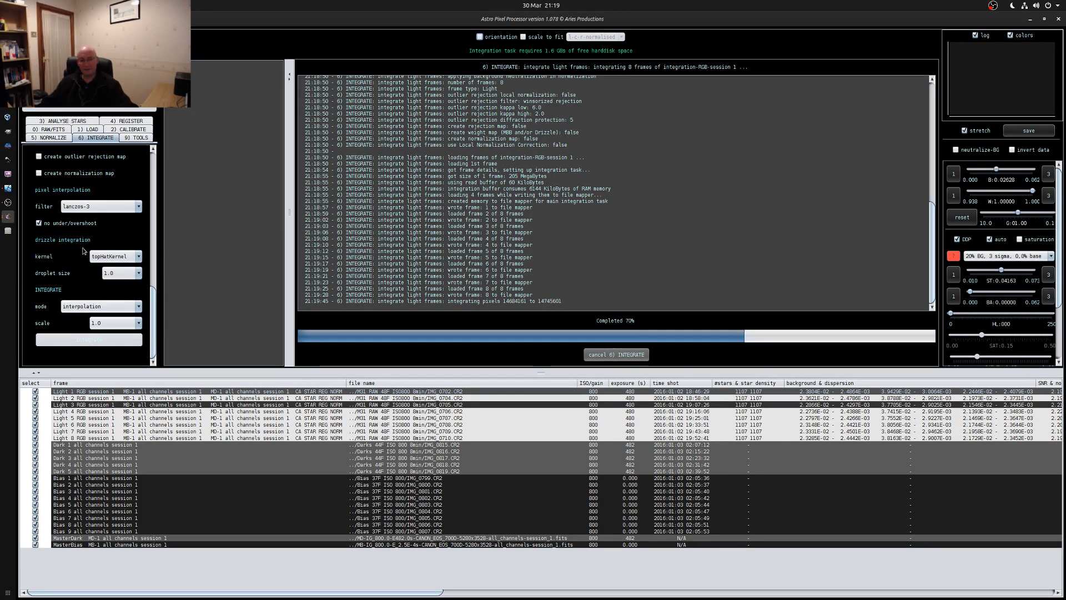
pyautogui.moveTo(154, 327); pyautogui.dragTo(154, 193)
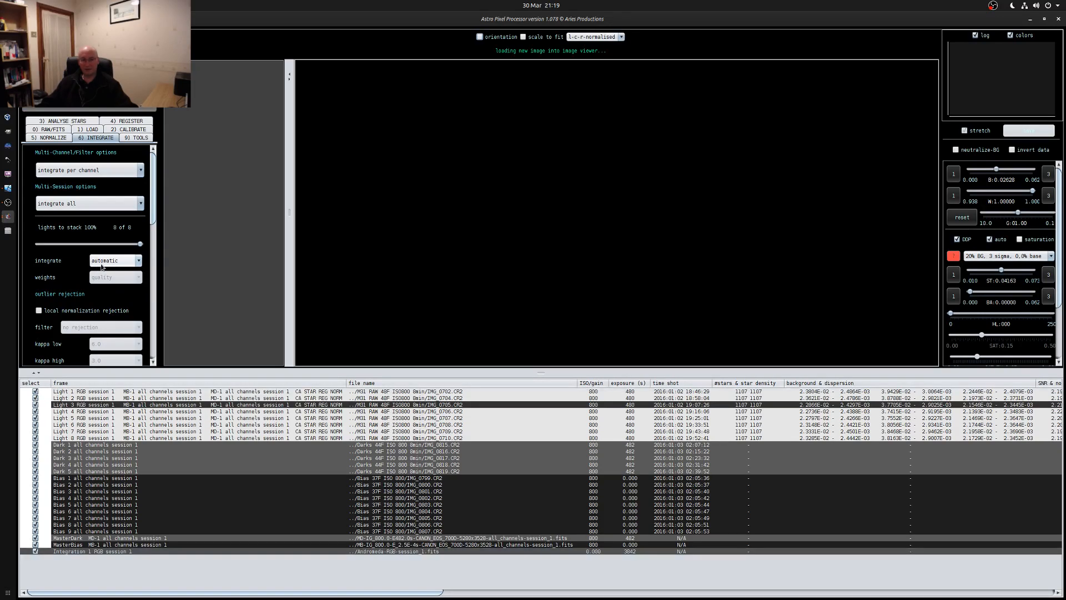
# Try the 15% BG presets with 5 and 3 sigma, 0.0% base, on the integrated image, then apply 20% BG, 5 sigma, 0.0% base
pyautogui.click(104, 553)
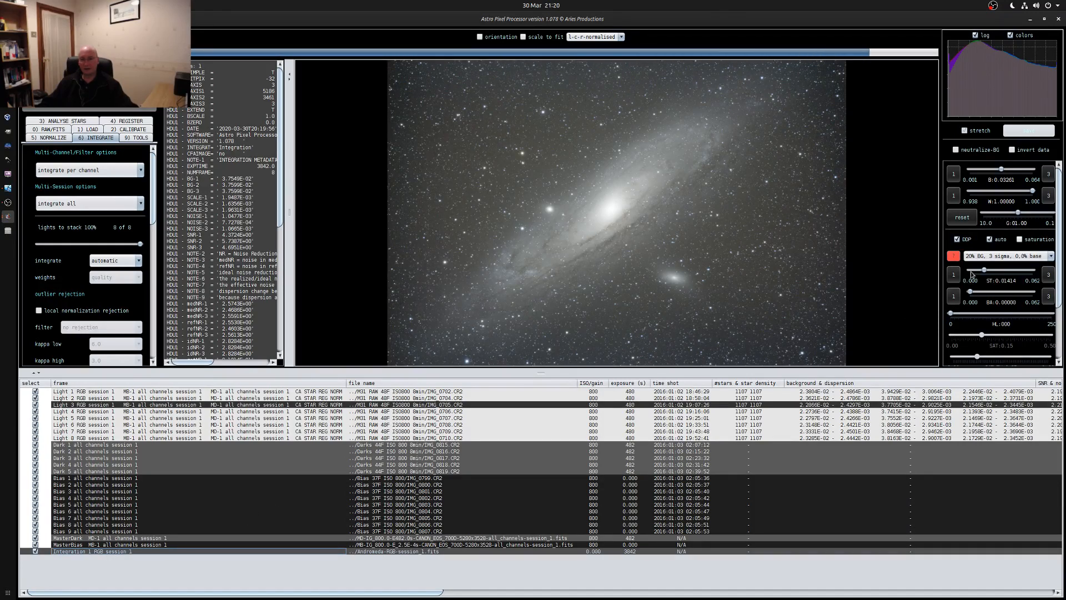
pyautogui.click(970, 258)
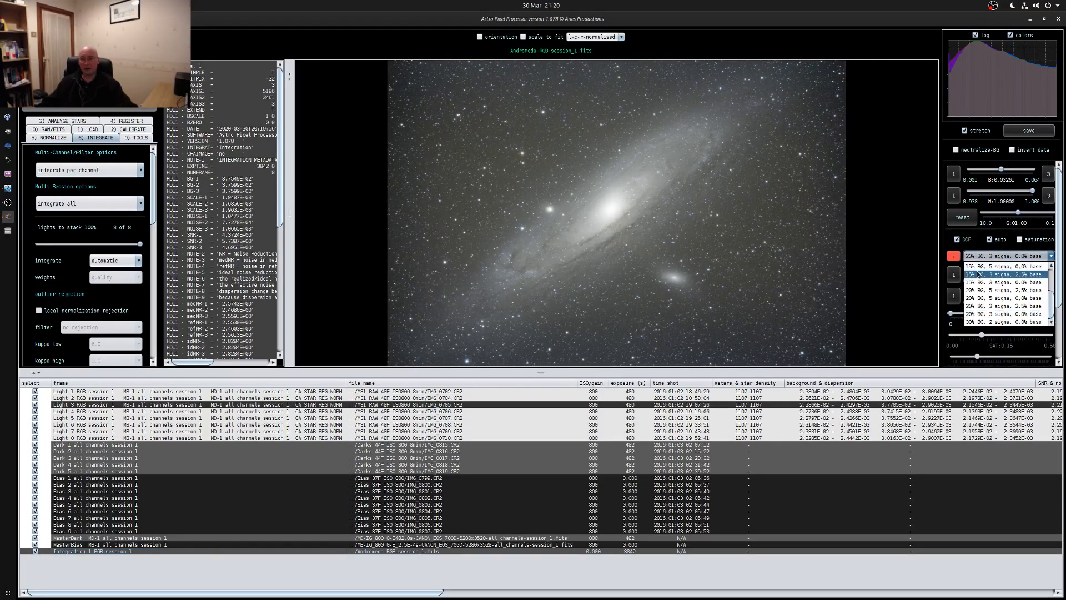
pyautogui.click(979, 271)
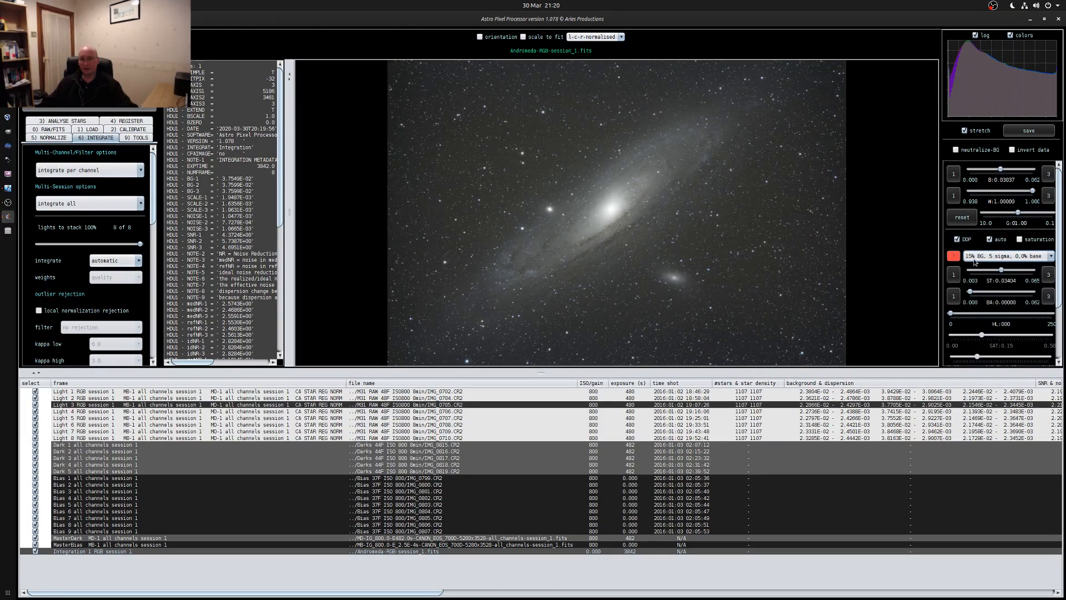
pyautogui.click(977, 261)
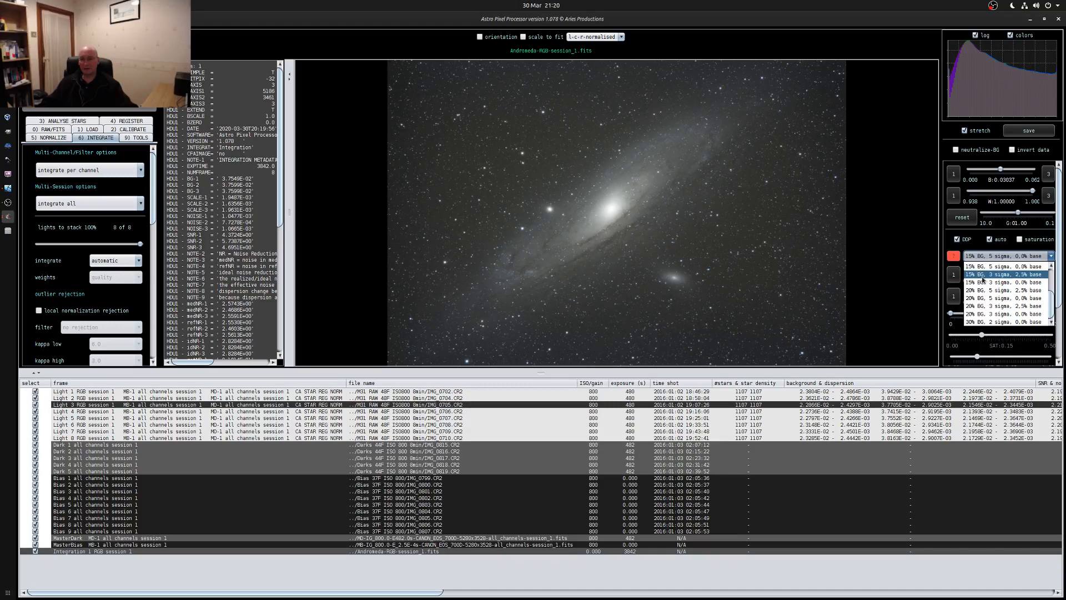
pyautogui.click(978, 283)
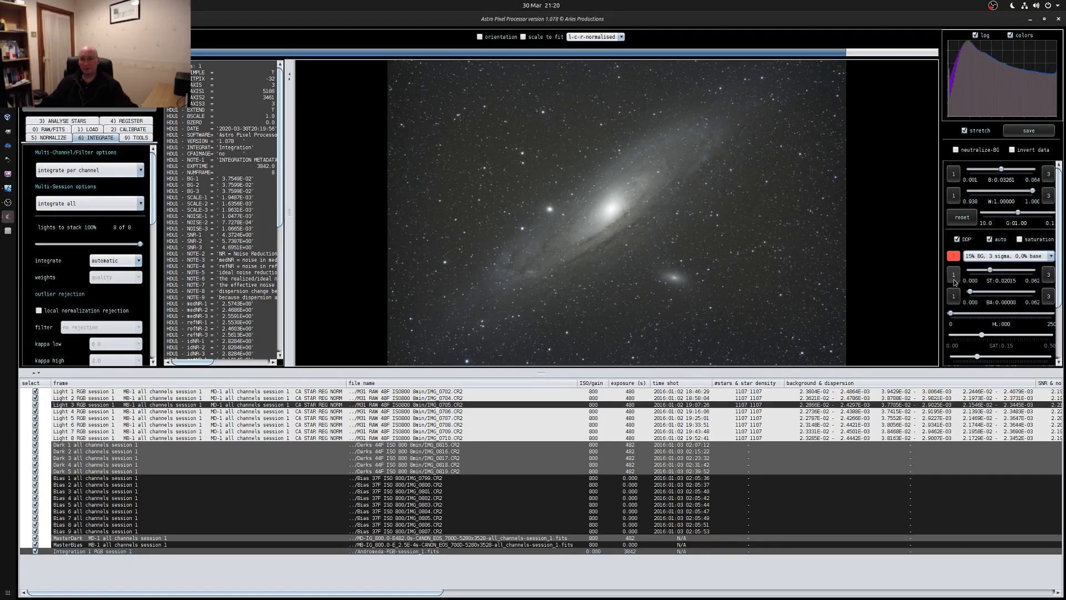
pyautogui.click(977, 260)
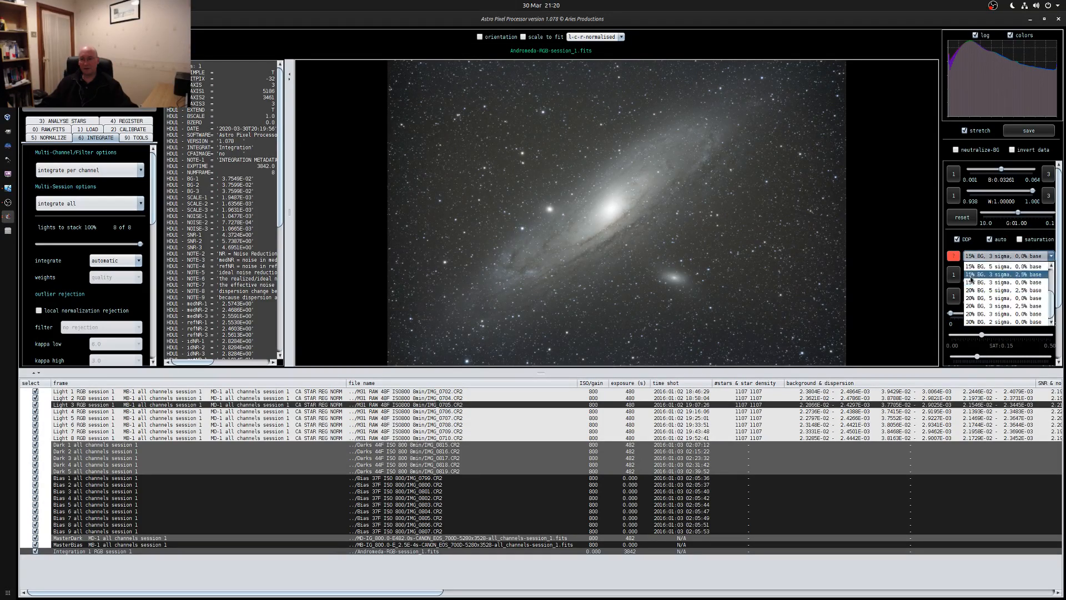
pyautogui.click(965, 297)
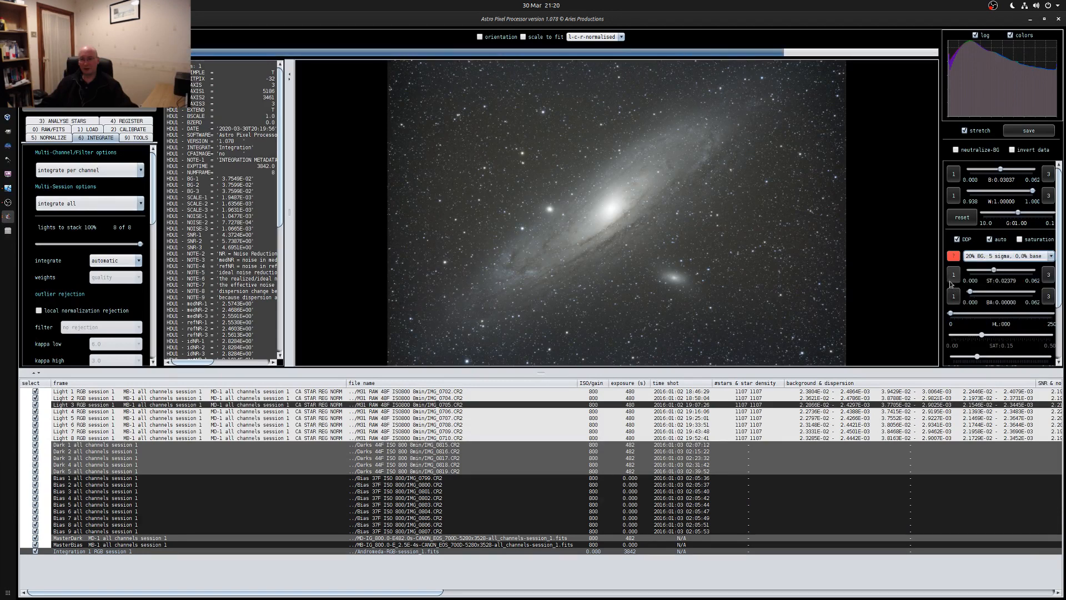
# Try the 20% BG, 3 sigma stretch presets with 2.5% base and 0.0% base on the integrated image
pyautogui.click(981, 259)
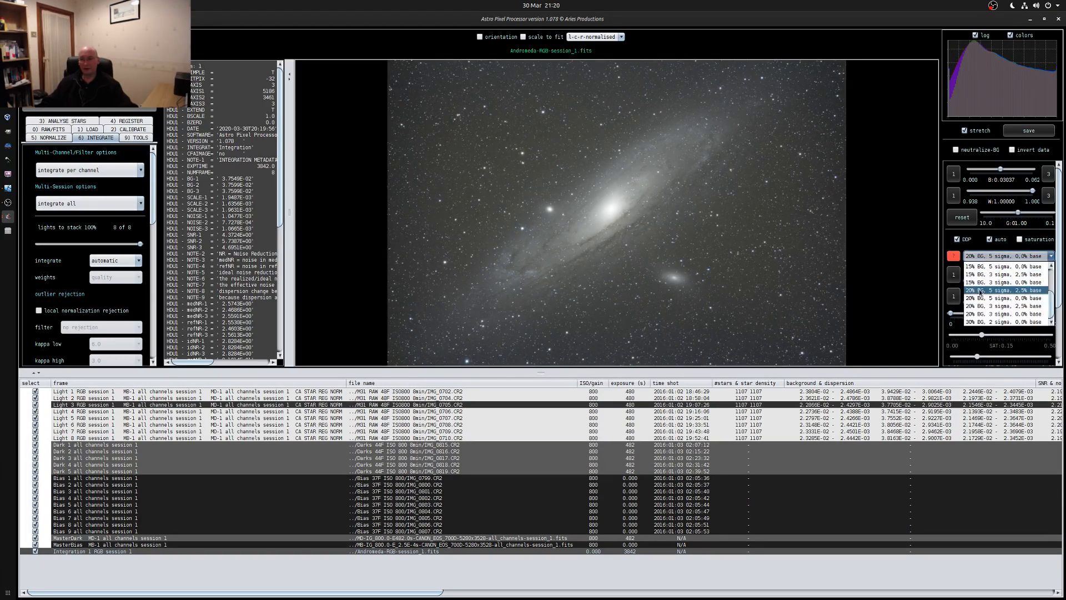
pyautogui.click(977, 304)
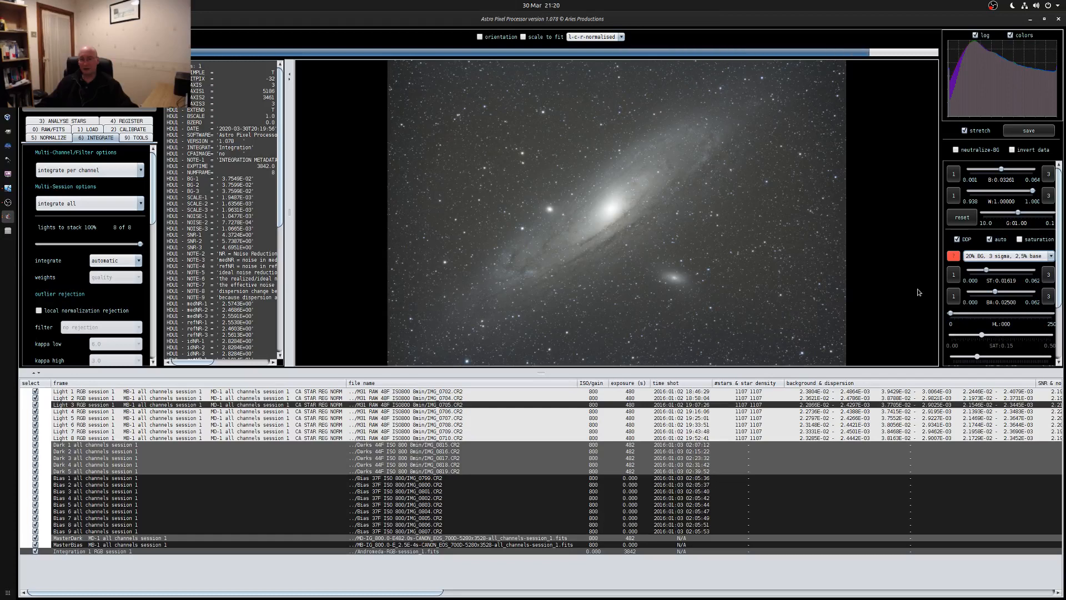
pyautogui.click(1032, 260)
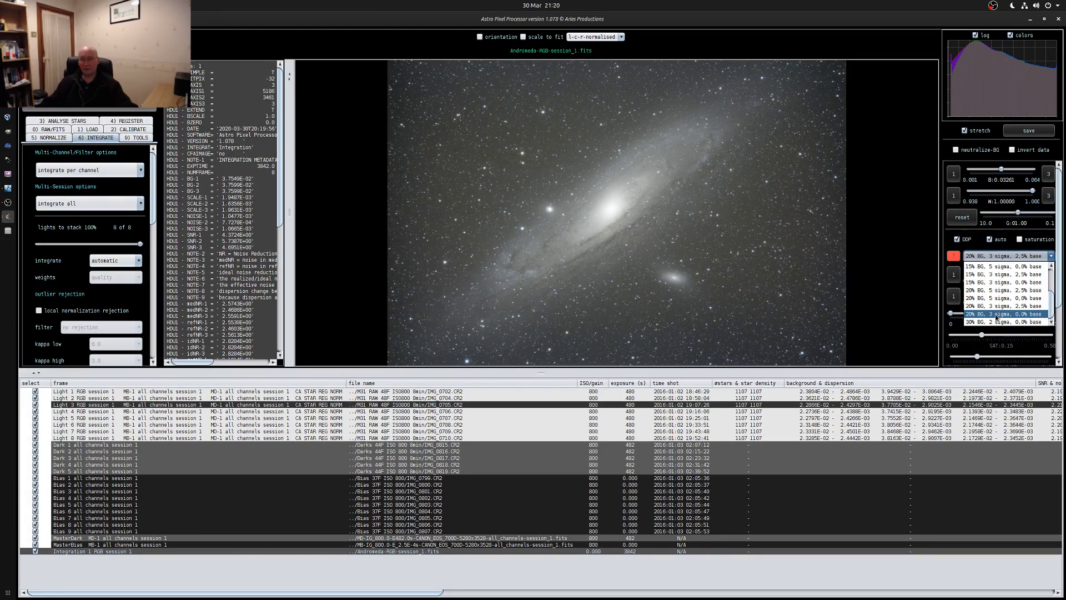
pyautogui.click(996, 314)
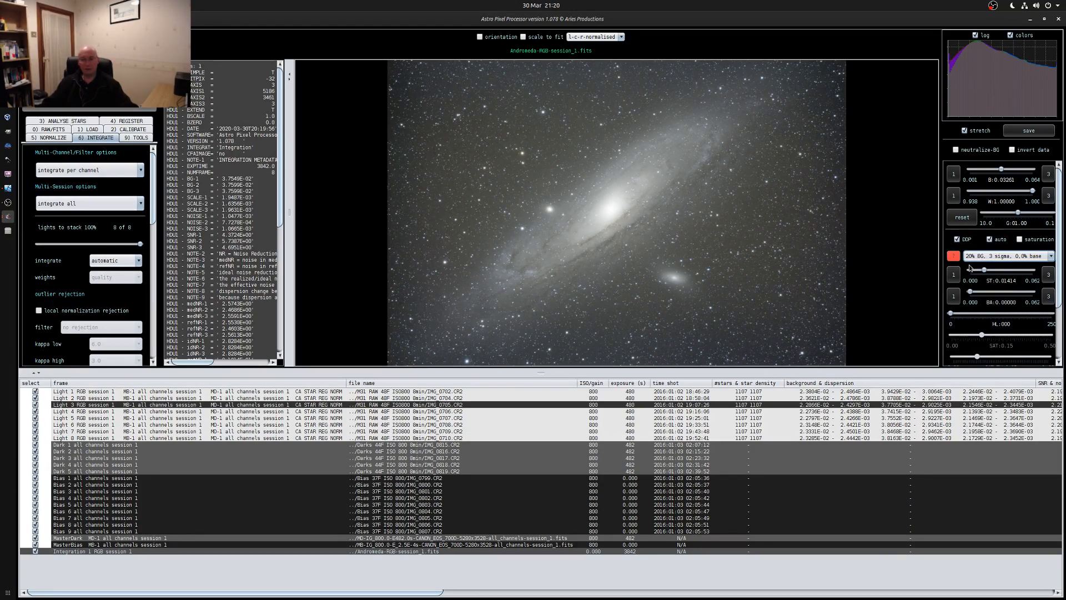
# Apply the 30% BG, 2 sigma, 0.0% base stretch and start light pollution removal on the integrated image
pyautogui.click(132, 139)
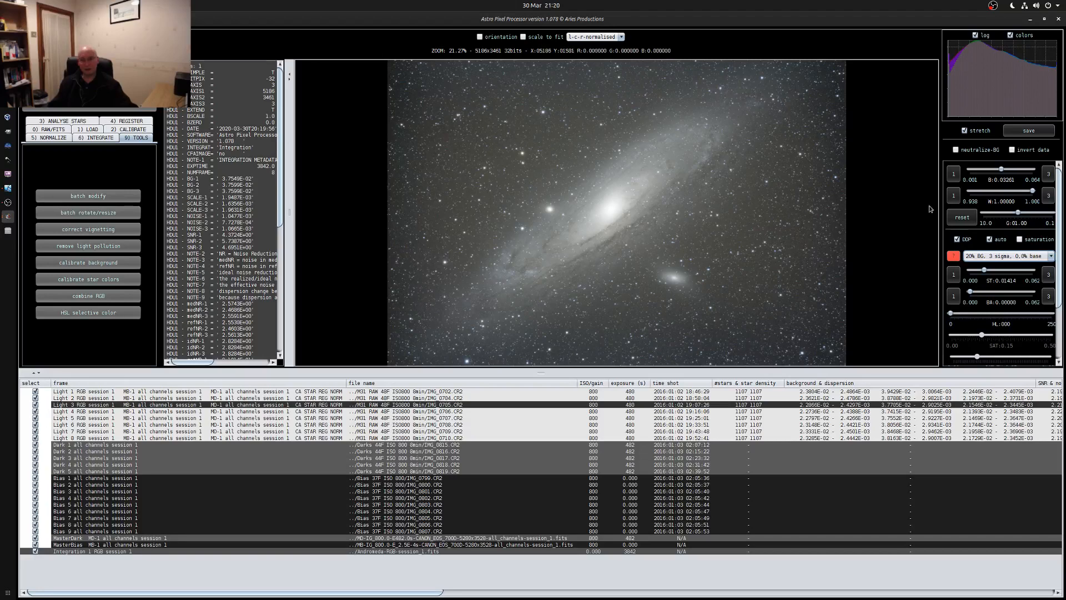
pyautogui.click(999, 257)
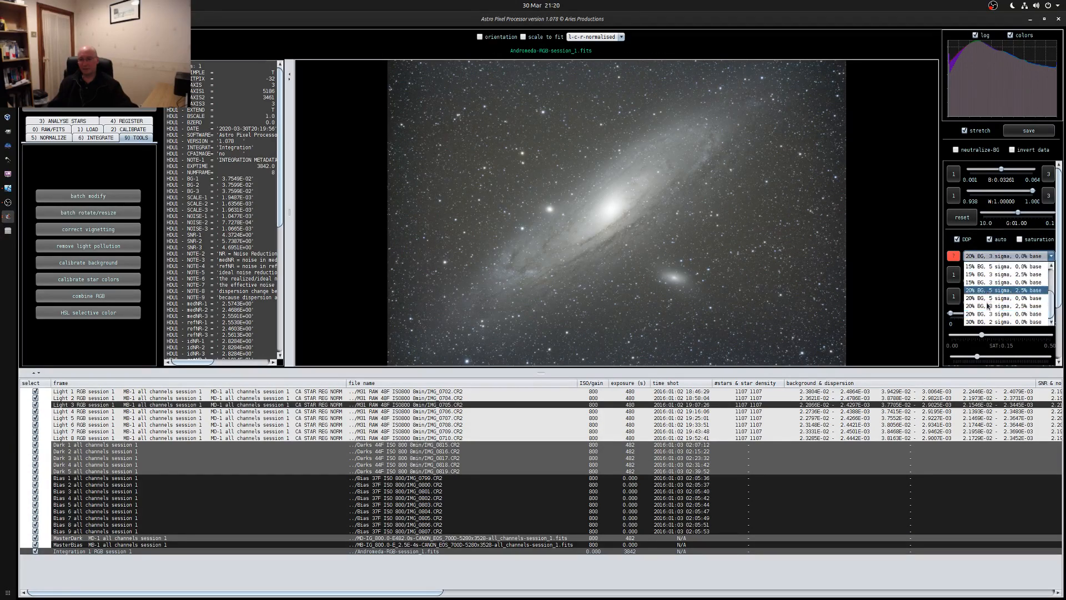
pyautogui.click(988, 322)
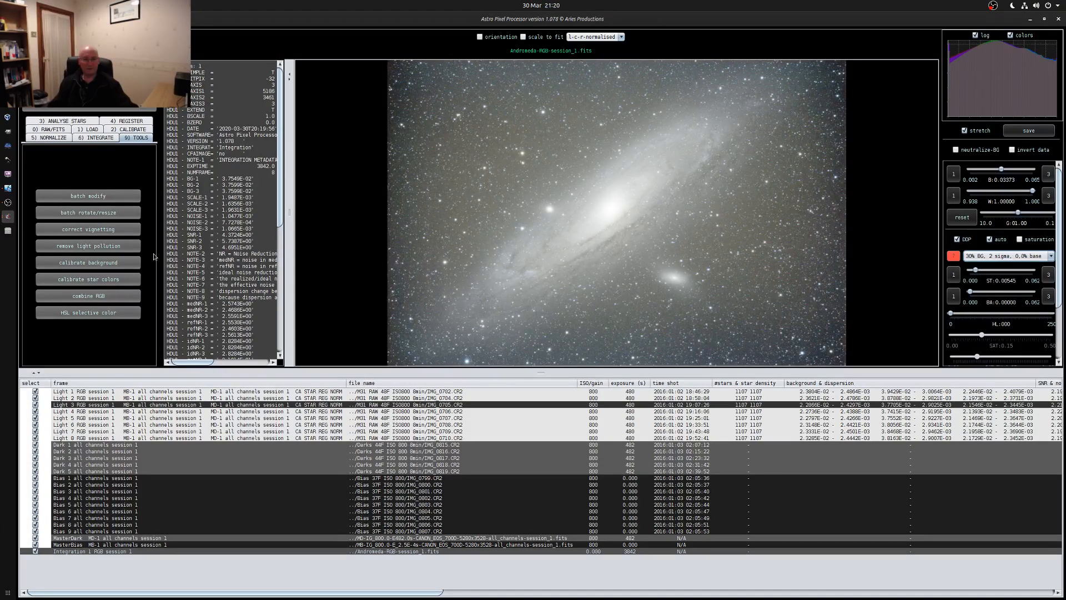
pyautogui.click(137, 249)
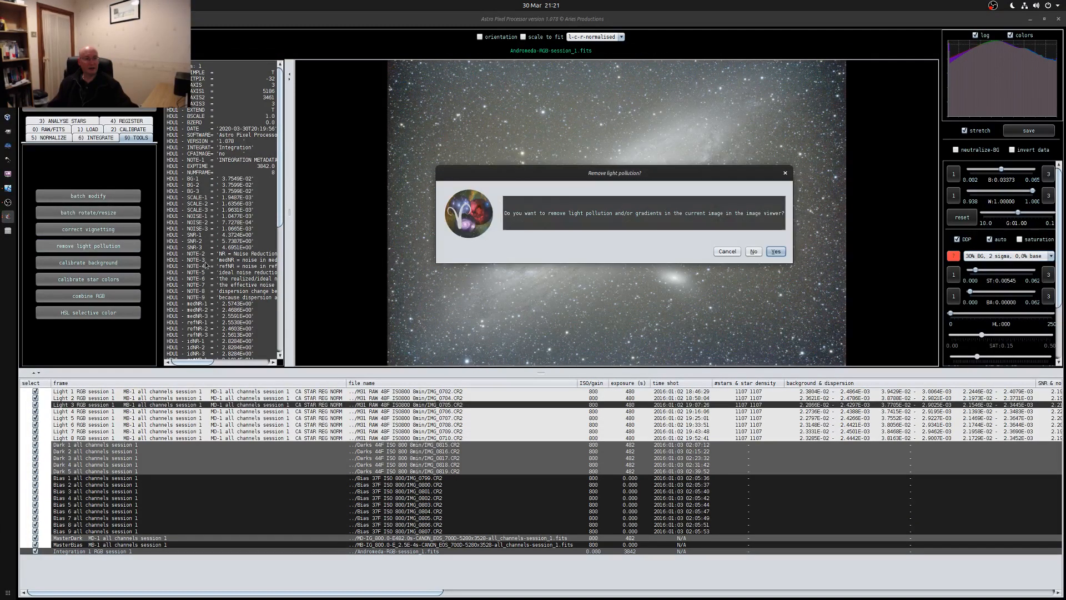
pyautogui.click(776, 252)
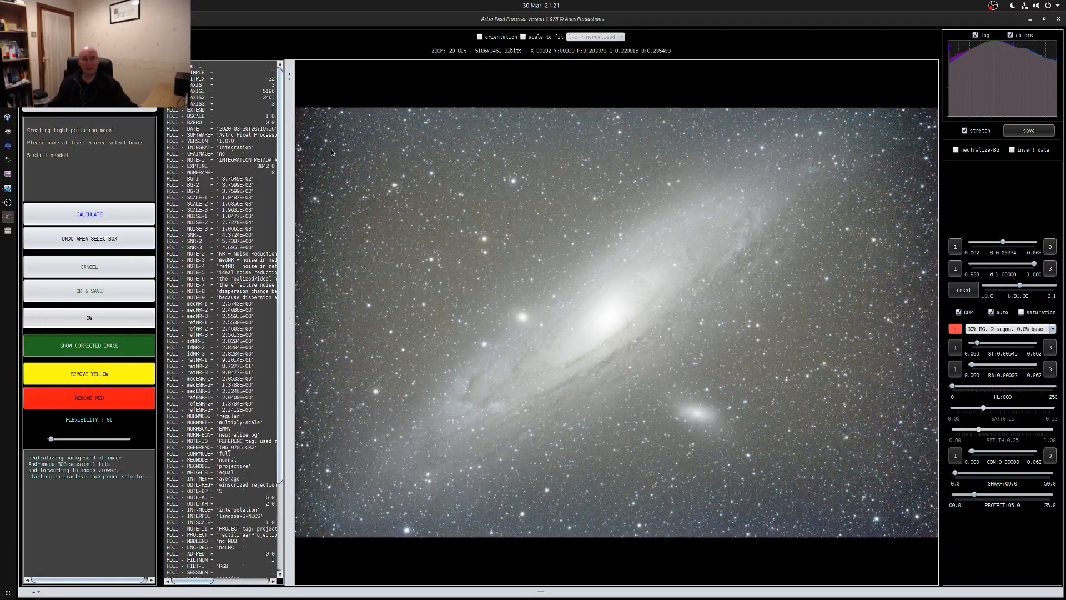
# Mark background sample boxes along the image's upper edge, right edge and lower right corner, clear of the galaxy
pyautogui.moveTo(326, 151); pyautogui.dragTo(342, 157)
pyautogui.moveTo(417, 136); pyautogui.dragTo(450, 150)
pyautogui.moveTo(588, 129); pyautogui.dragTo(611, 137)
pyautogui.moveTo(892, 275); pyautogui.dragTo(919, 299)
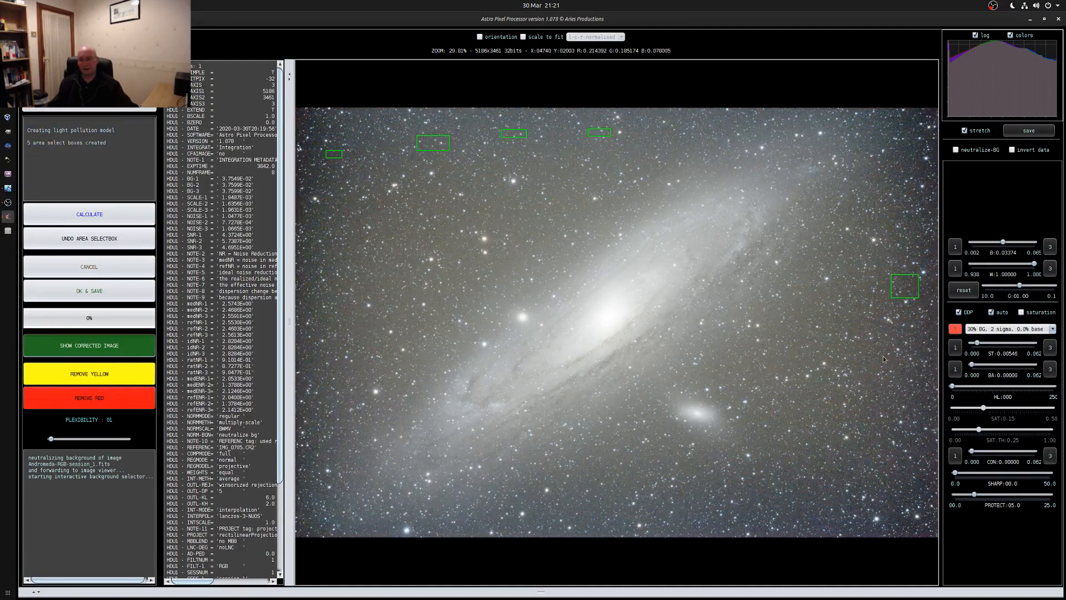
pyautogui.moveTo(882, 356)
pyautogui.mouseDown()
pyautogui.moveTo(911, 378)
pyautogui.moveTo(899, 440)
pyautogui.moveTo(909, 447)
pyautogui.mouseUp()
pyautogui.moveTo(833, 465); pyautogui.dragTo(924, 497)
pyautogui.moveTo(757, 507); pyautogui.dragTo(776, 513)
pyautogui.moveTo(774, 436); pyautogui.dragTo(792, 454)
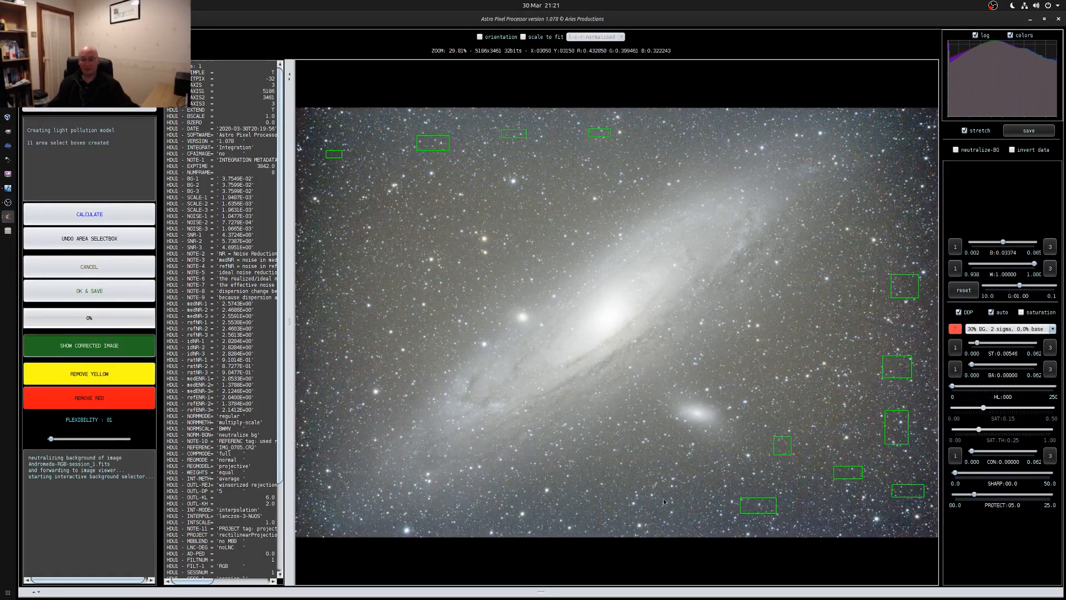
# Add background sample boxes along the image's lower edge, right of the companion galaxy and down the left side
pyautogui.moveTo(704, 499); pyautogui.dragTo(704, 498)
pyautogui.moveTo(533, 506); pyautogui.dragTo(560, 517)
pyautogui.moveTo(694, 528); pyautogui.dragTo(701, 526)
pyautogui.moveTo(806, 398); pyautogui.dragTo(831, 416)
pyautogui.moveTo(305, 224); pyautogui.dragTo(341, 245)
pyautogui.moveTo(309, 285); pyautogui.dragTo(330, 298)
pyautogui.moveTo(364, 262); pyautogui.dragTo(379, 269)
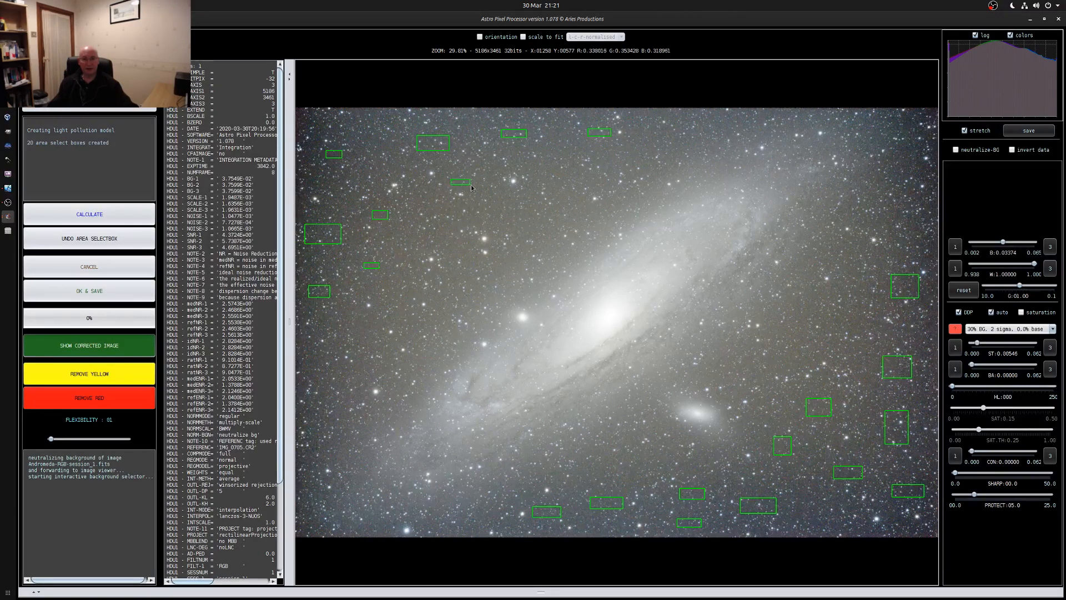
# Fill the remaining background gaps around the galaxy with sample boxes and calculate the light pollution model
pyautogui.moveTo(537, 161); pyautogui.dragTo(554, 166)
pyautogui.moveTo(905, 218); pyautogui.dragTo(918, 221)
pyautogui.moveTo(827, 522); pyautogui.dragTo(804, 510)
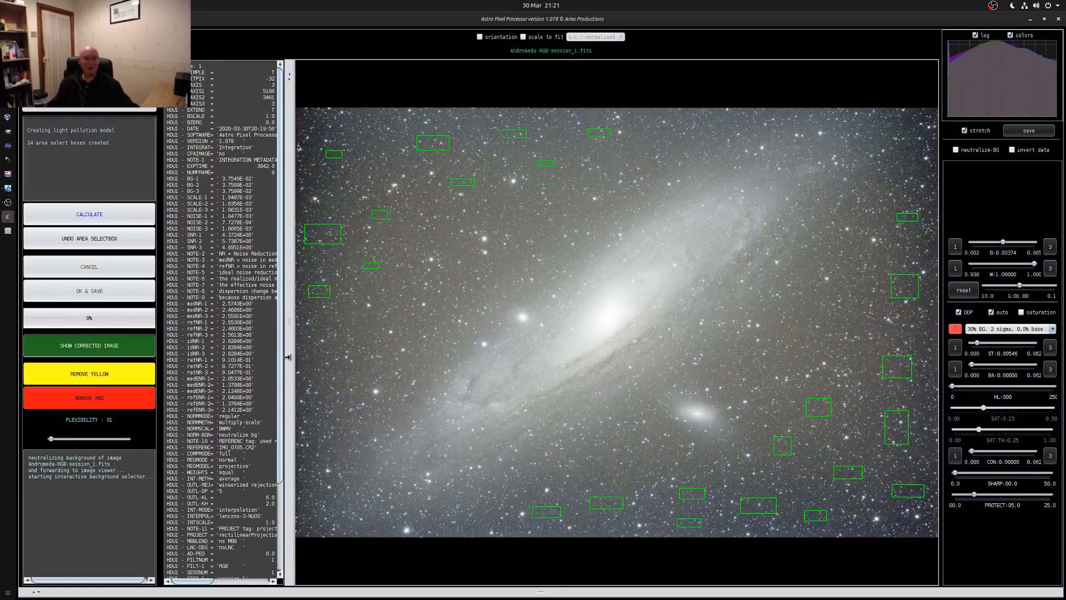
pyautogui.moveTo(303, 352); pyautogui.dragTo(314, 359)
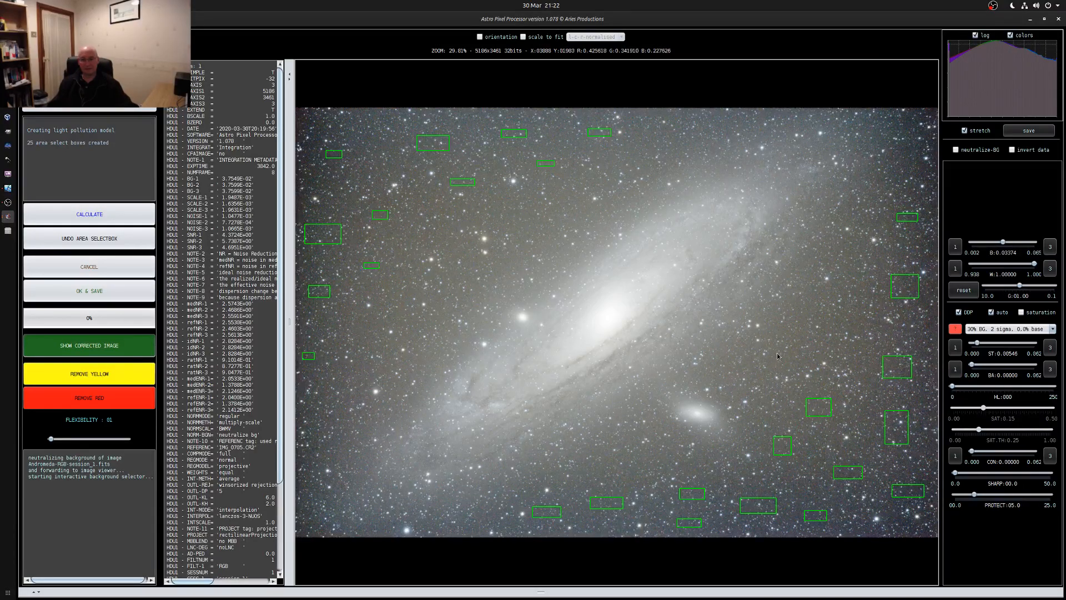
pyautogui.moveTo(778, 352); pyautogui.dragTo(798, 370)
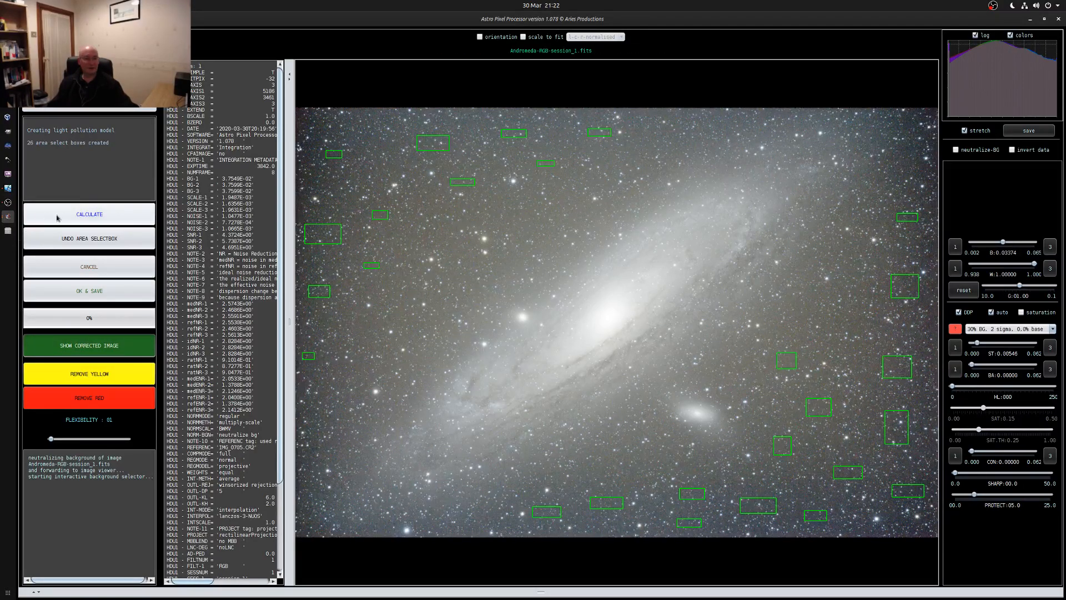
pyautogui.click(81, 215)
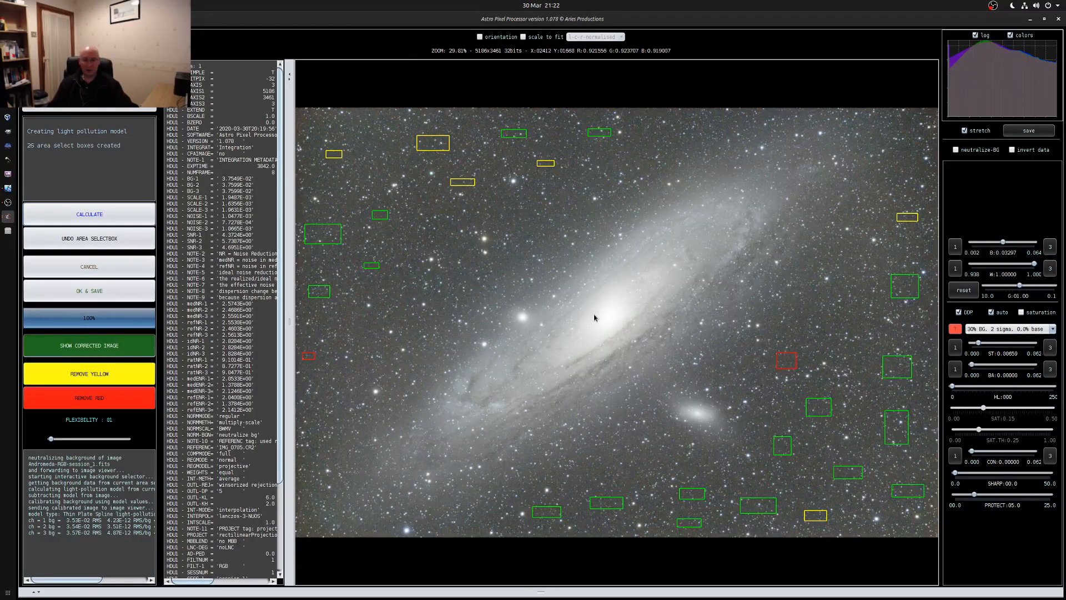
# Draw a sample box over the galaxy's bright core and undo it
pyautogui.moveTo(589, 308); pyautogui.dragTo(633, 326)
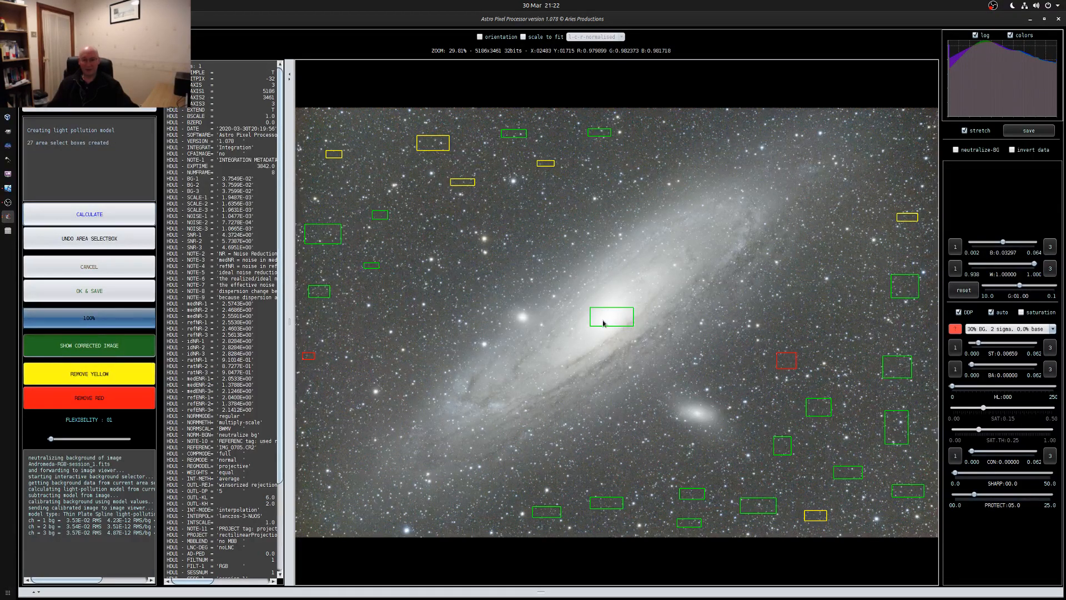
pyautogui.scroll(-2, 607, 318)
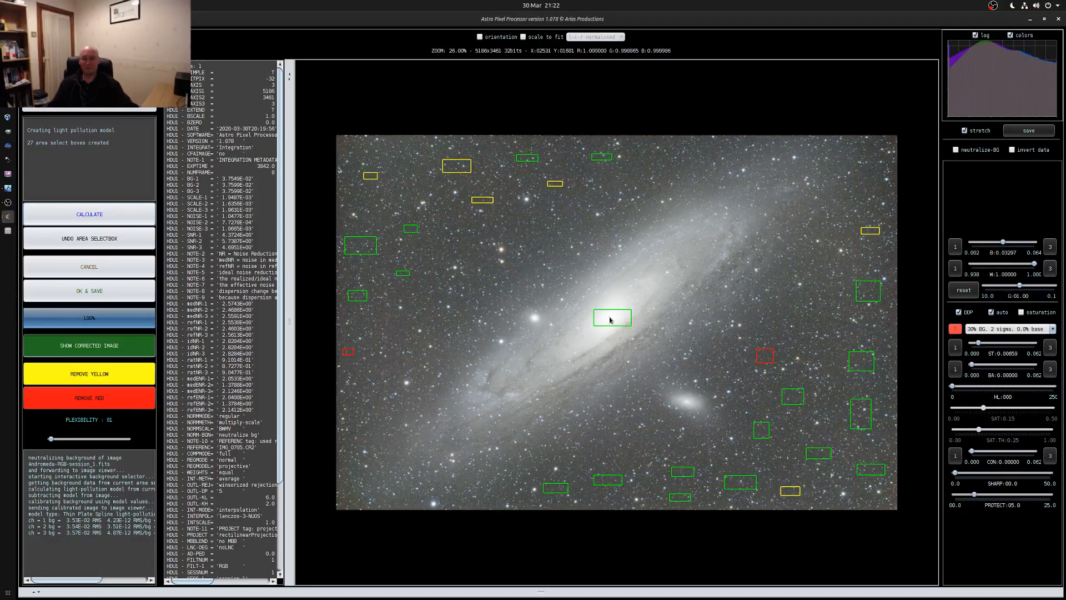
pyautogui.scroll(2, 609, 320)
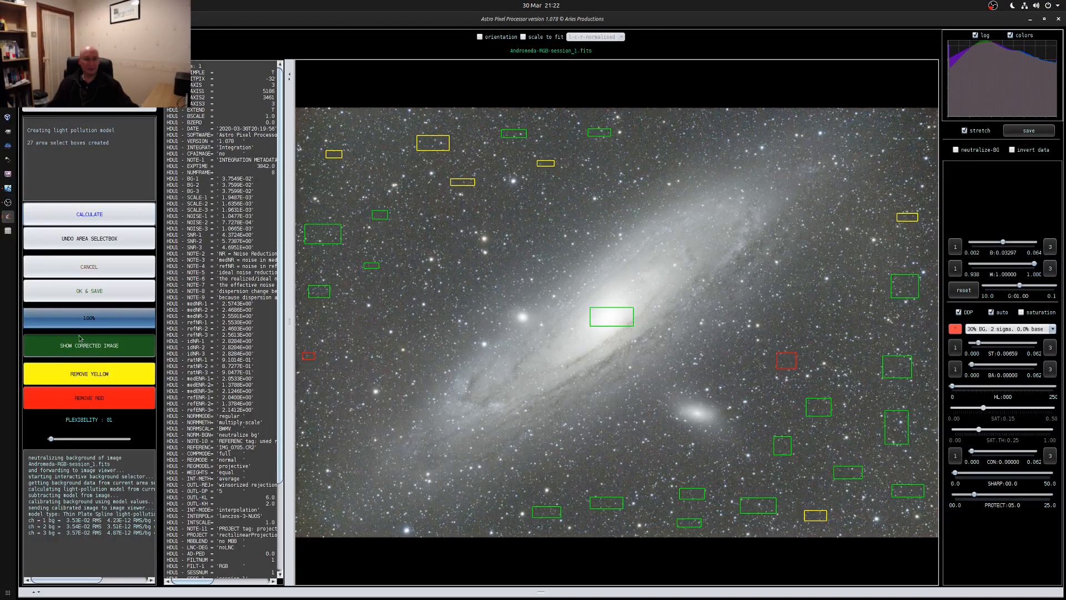
pyautogui.click(71, 240)
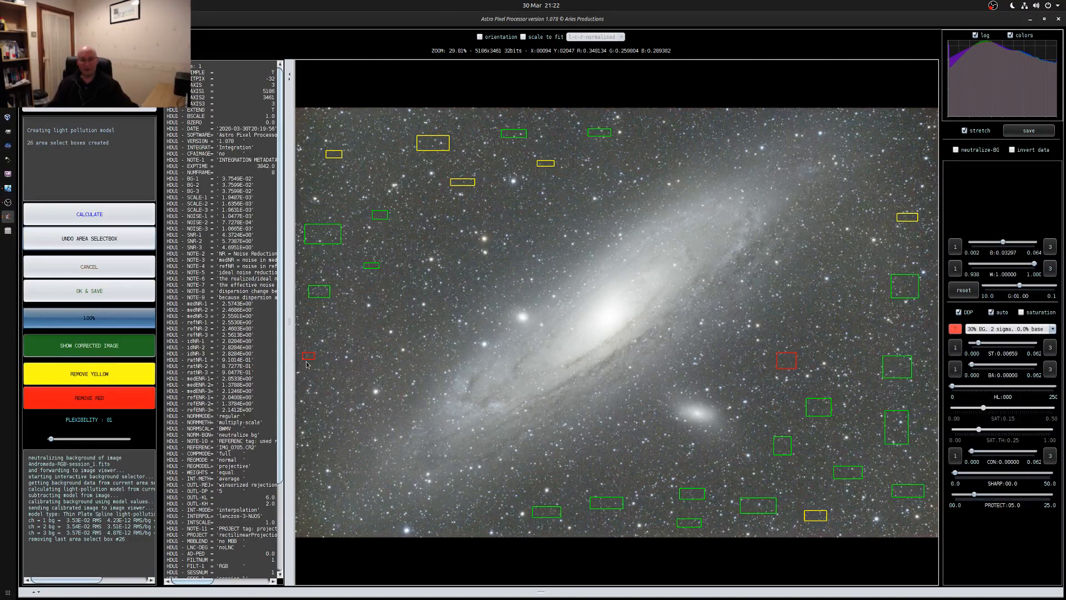
# Compare the light pollution correction model with the corrected image
pyautogui.click(70, 349)
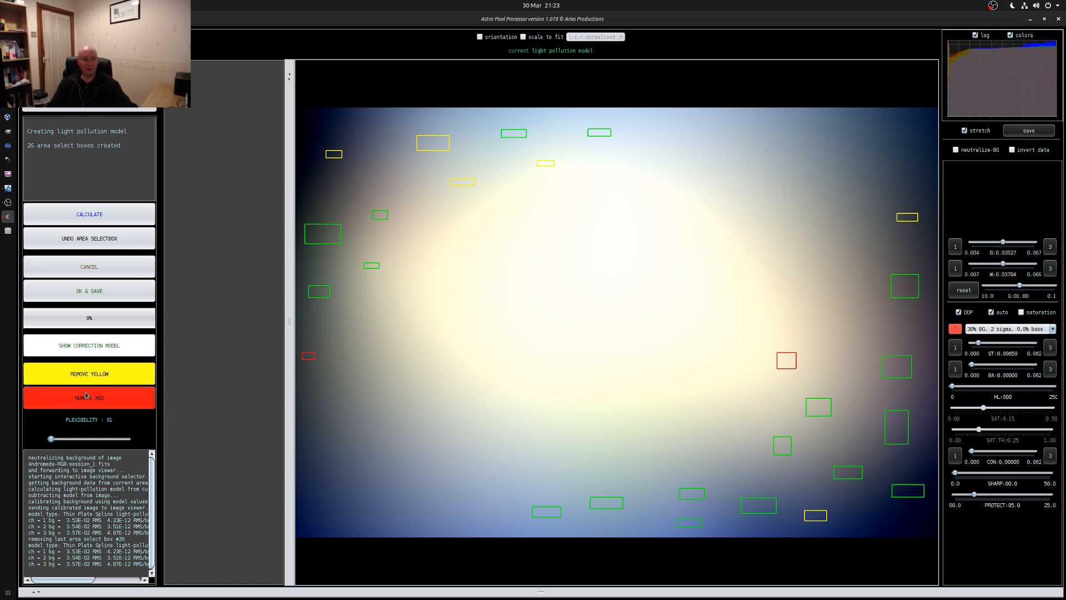
pyautogui.click(83, 345)
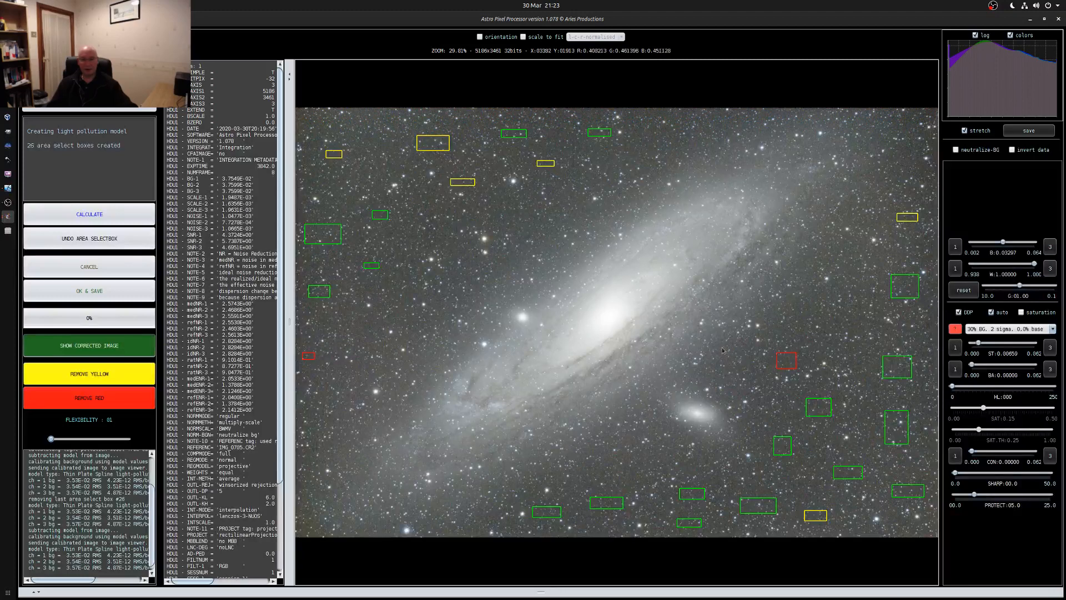
# Remove the red sample boxes and draw replacements at the image's left edge and above the companion galaxy to its right
pyautogui.click(76, 403)
pyautogui.moveTo(299, 353); pyautogui.dragTo(311, 365)
pyautogui.moveTo(326, 328); pyautogui.dragTo(343, 339)
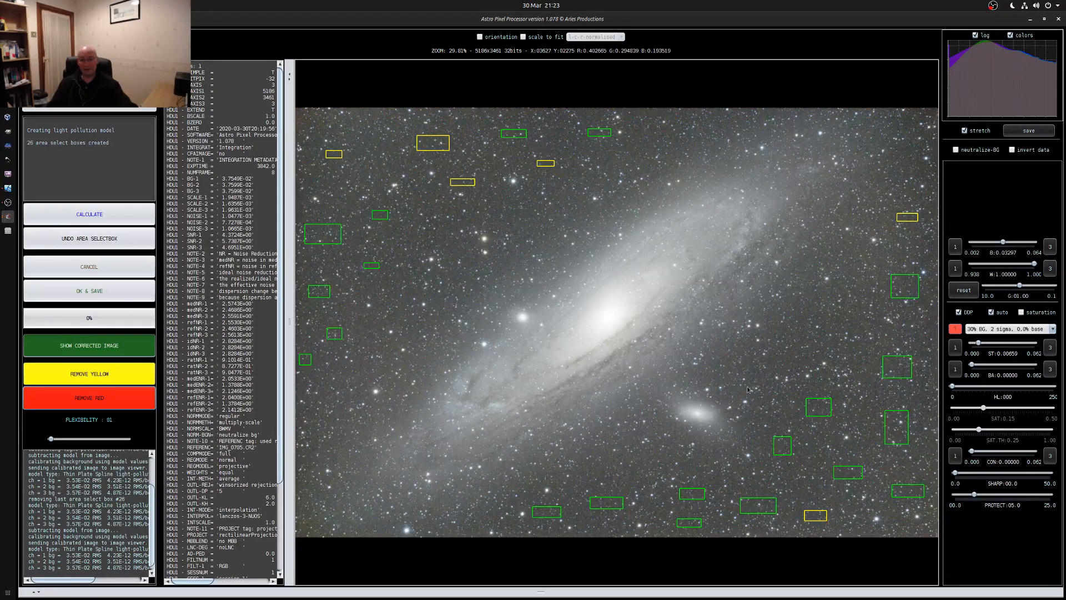
pyautogui.moveTo(764, 370)
pyautogui.mouseDown()
pyautogui.moveTo(813, 368)
pyautogui.moveTo(788, 361)
pyautogui.mouseUp()
pyautogui.moveTo(861, 360); pyautogui.dragTo(869, 367)
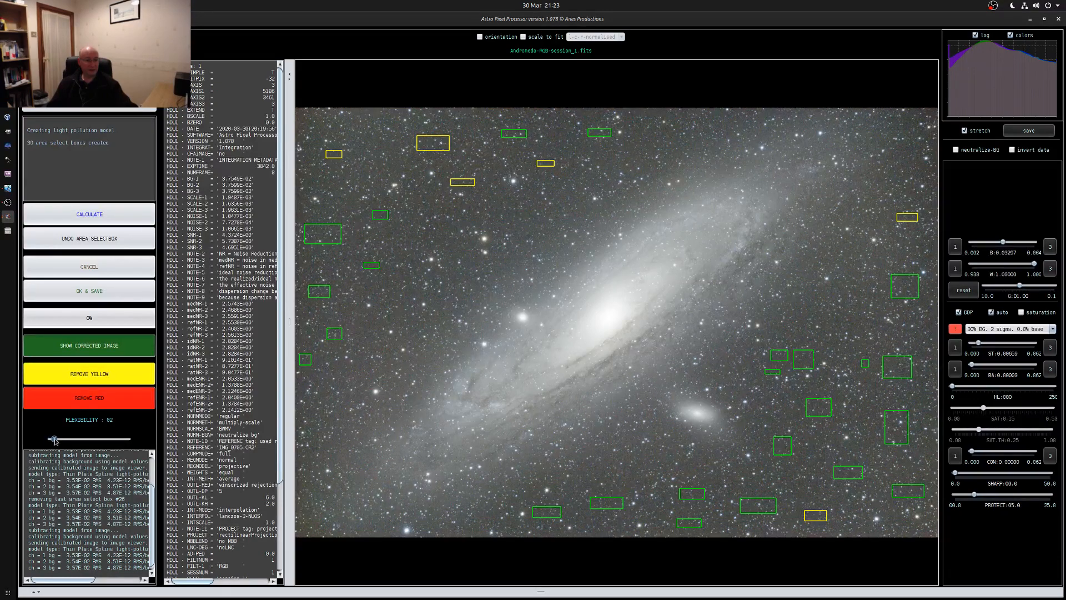
# Set the model's flexibility to 2 and recalculate the light pollution correction
pyautogui.moveTo(56, 440); pyautogui.dragTo(63, 440)
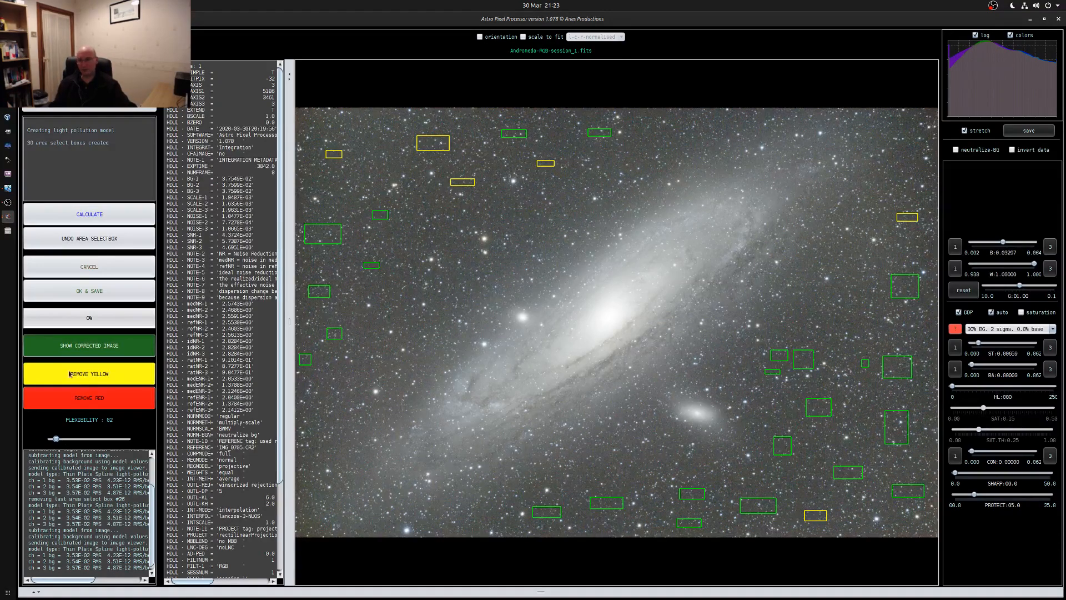
pyautogui.click(88, 214)
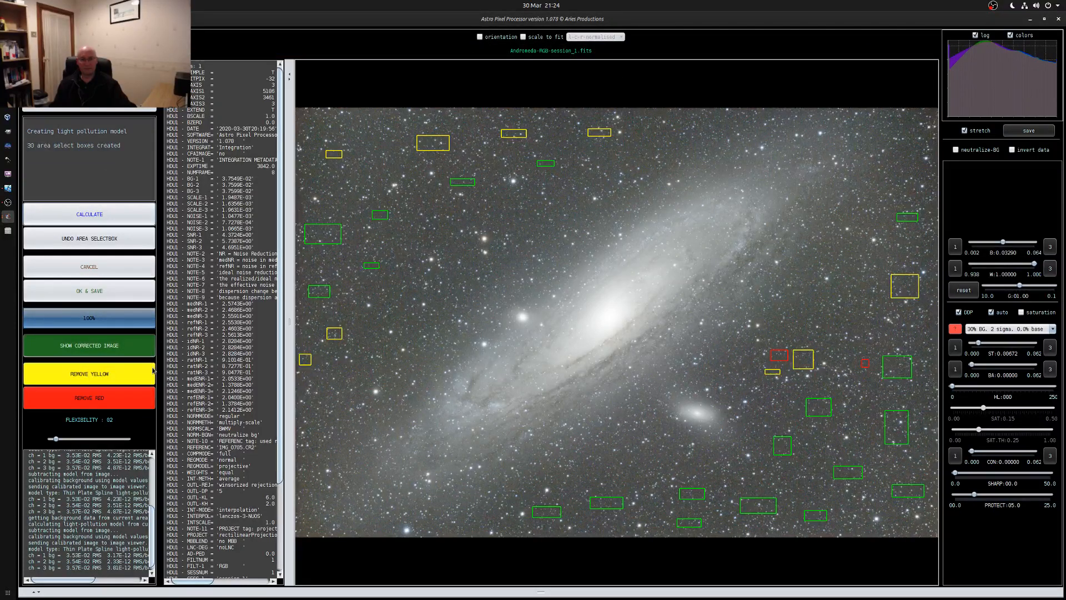
# Remove the red sample boxes and add small ones right of the galaxy and along the image's upper edge
pyautogui.click(114, 397)
pyautogui.moveTo(860, 374); pyautogui.dragTo(867, 381)
pyautogui.moveTo(813, 337); pyautogui.dragTo(776, 352)
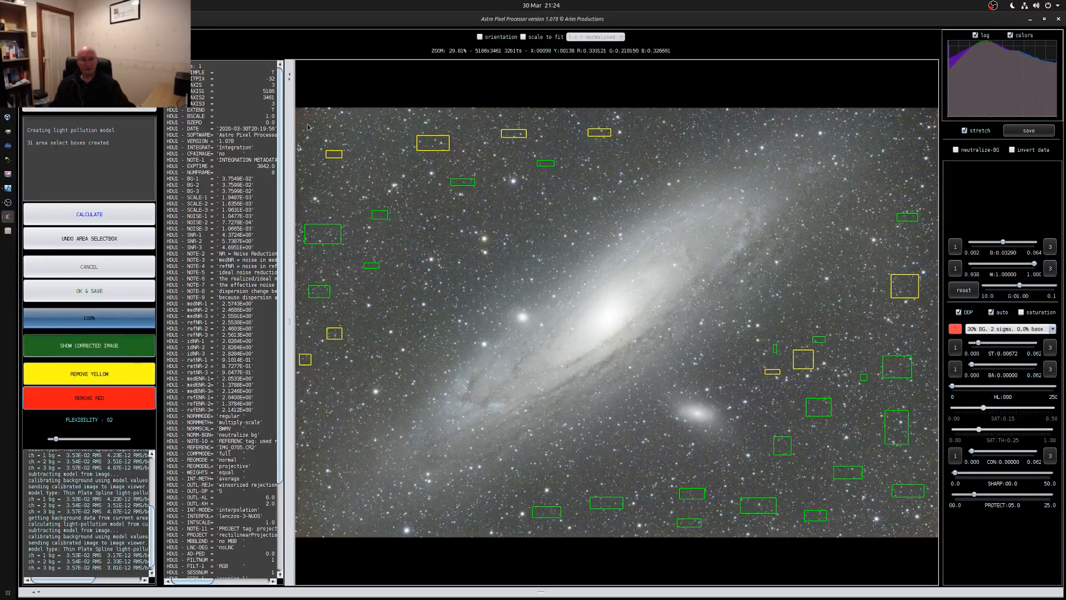
pyautogui.moveTo(313, 129); pyautogui.dragTo(320, 128)
pyautogui.moveTo(417, 123); pyautogui.dragTo(417, 124)
pyautogui.moveTo(506, 115); pyautogui.dragTo(515, 119)
pyautogui.moveTo(590, 119); pyautogui.dragTo(636, 119)
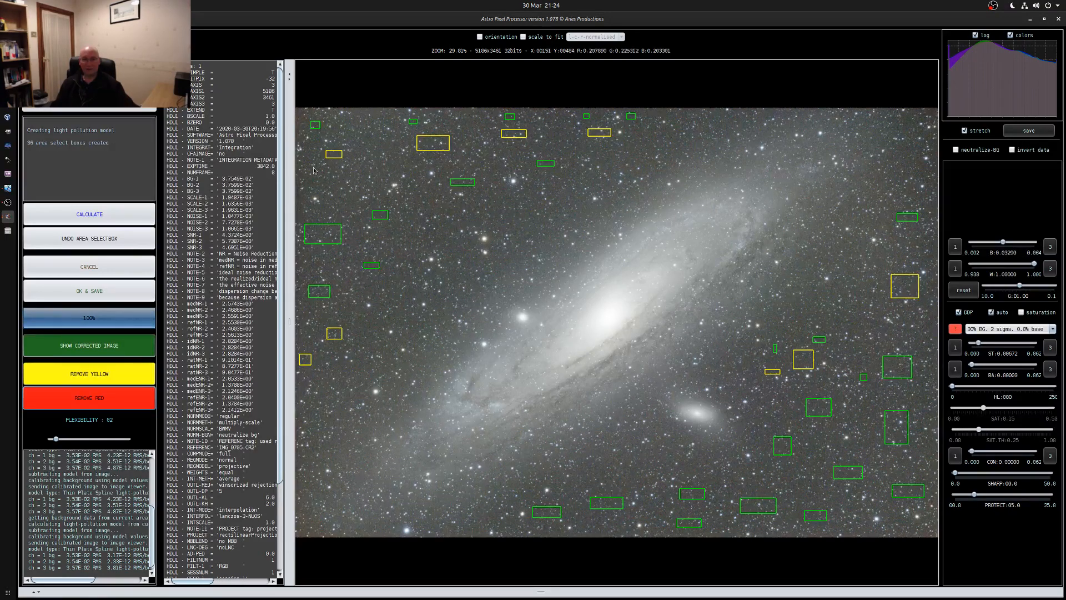
# Add small sample boxes near the image's upper left corner and around the yellow boxes on its right side
pyautogui.moveTo(367, 135); pyautogui.dragTo(379, 140)
pyautogui.moveTo(926, 282); pyautogui.dragTo(932, 288)
pyautogui.moveTo(893, 258); pyautogui.dragTo(900, 263)
pyautogui.moveTo(877, 276); pyautogui.dragTo(884, 284)
pyautogui.moveTo(836, 357); pyautogui.dragTo(839, 360)
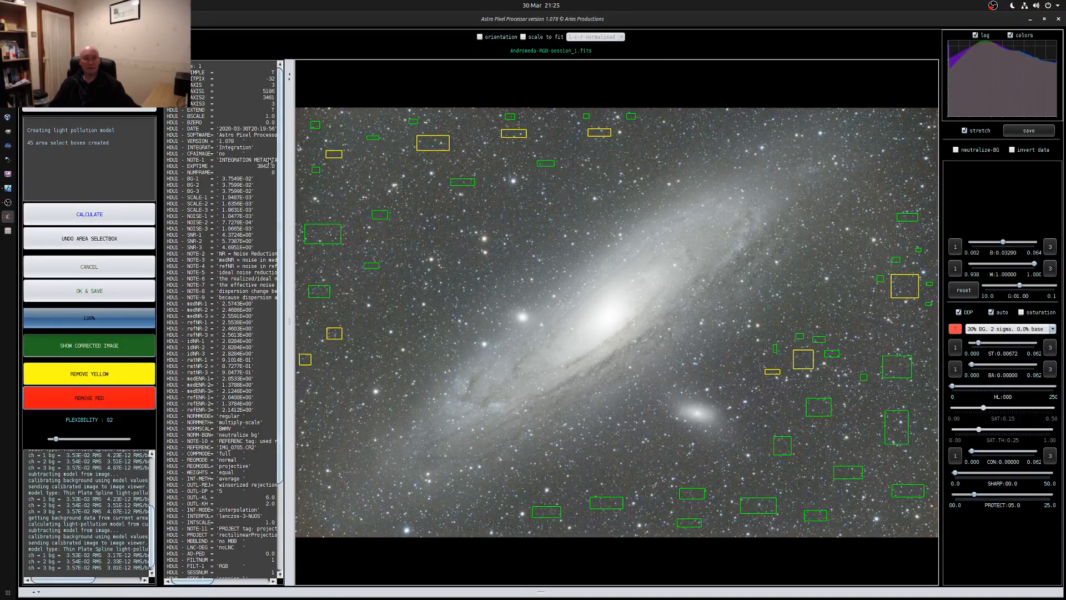
# Add small sample boxes around the yellow boxes near the image's upper edge and recalculate the light pollution model
pyautogui.moveTo(509, 153); pyautogui.dragTo(511, 153)
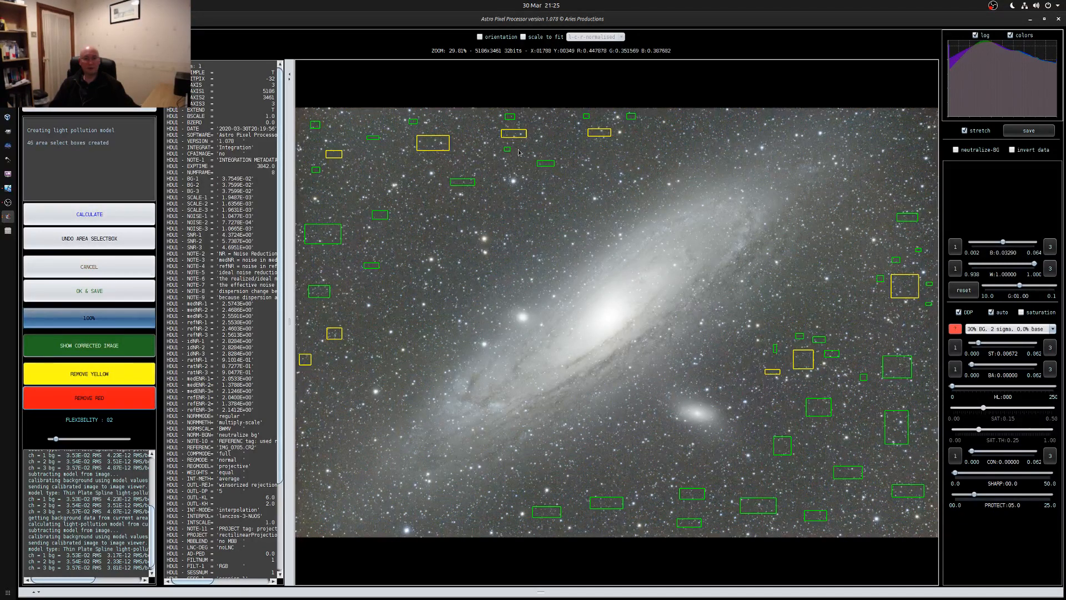
pyautogui.moveTo(572, 135); pyautogui.dragTo(605, 146)
pyautogui.moveTo(455, 138); pyautogui.dragTo(463, 143)
pyautogui.moveTo(350, 165); pyautogui.dragTo(358, 168)
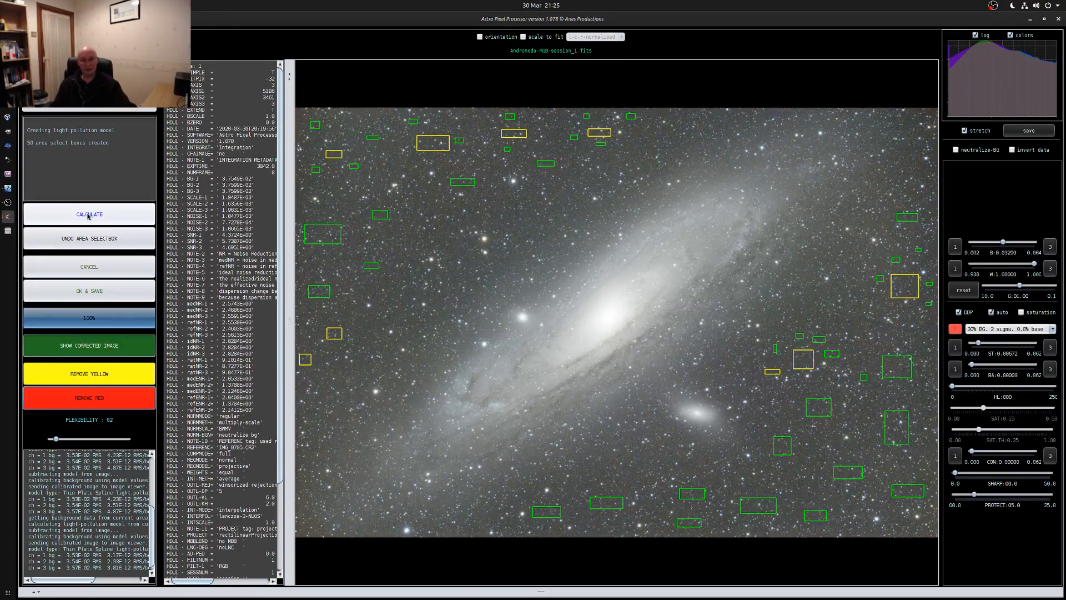
pyautogui.click(88, 216)
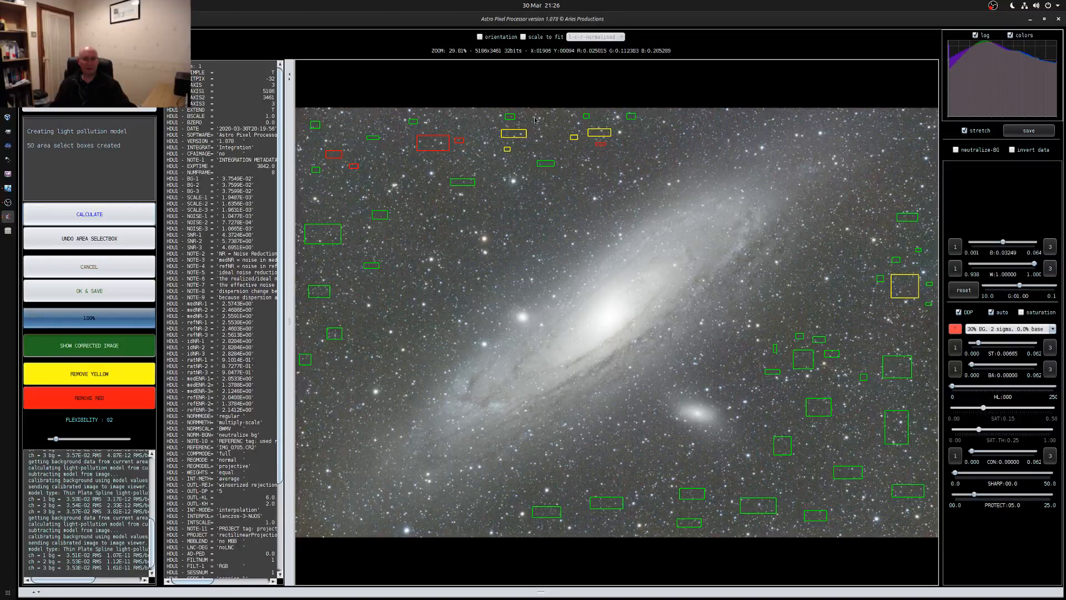
# Remove the red sample boxes around the upper left of the image and recalculate the light pollution model
pyautogui.click(93, 397)
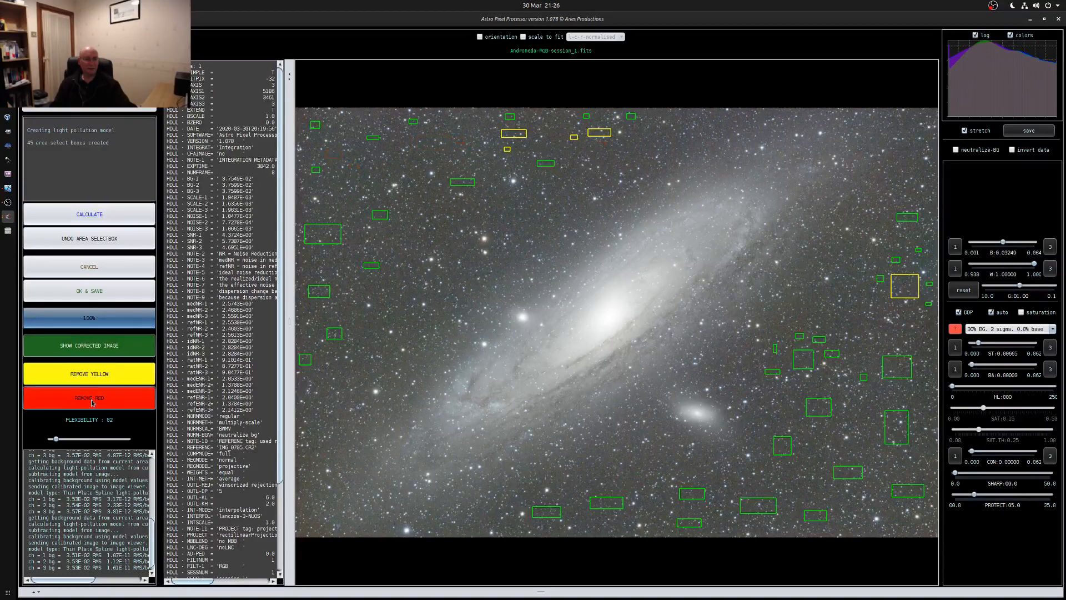
pyautogui.click(72, 214)
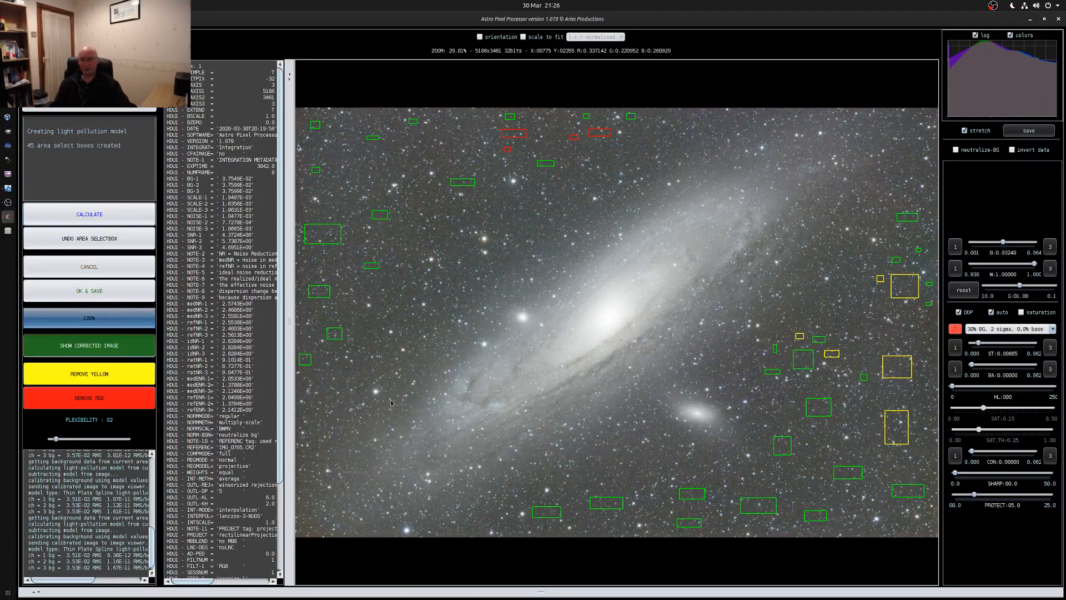
# Set the preview stretch to 15% BG, 5 sigma, 0.0% base and save the light-pollution-corrected image as FITS file Andromeda-RGB-session_1-lpc-cbg
pyautogui.click(1005, 329)
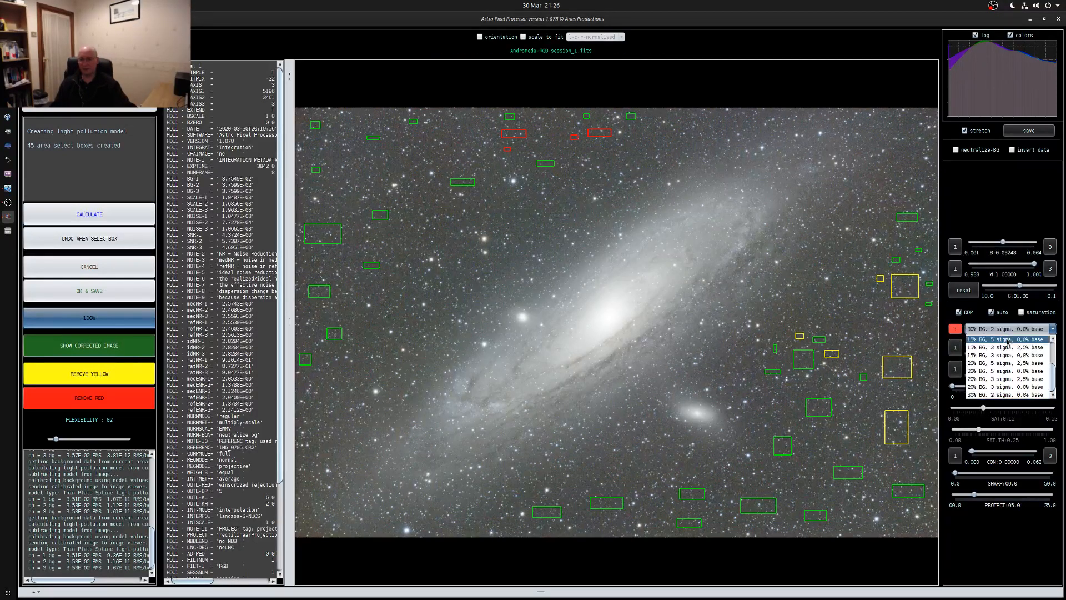
pyautogui.click(1005, 339)
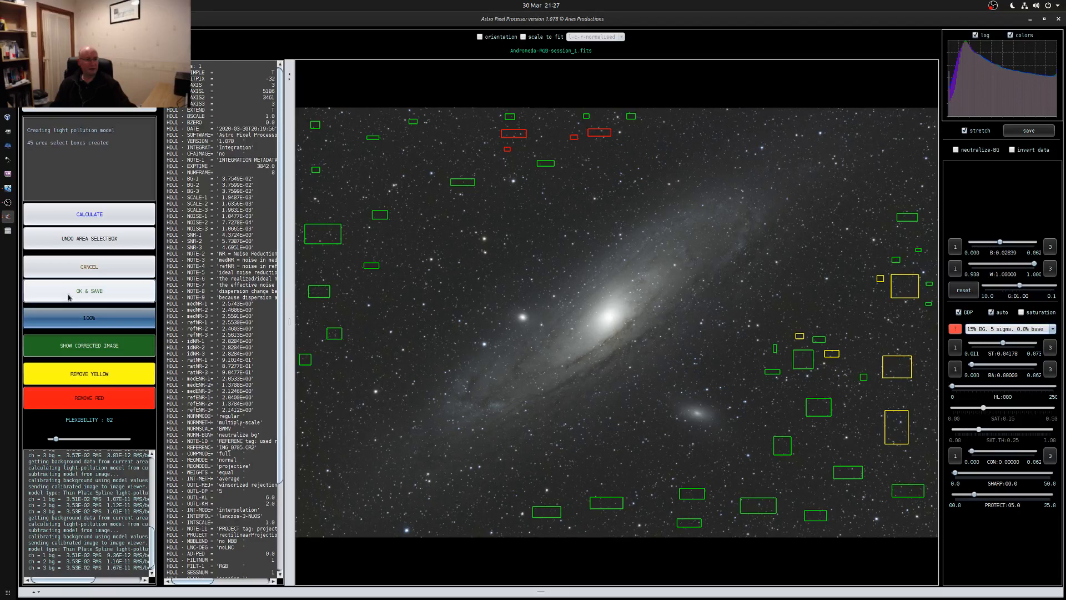
pyautogui.click(88, 297)
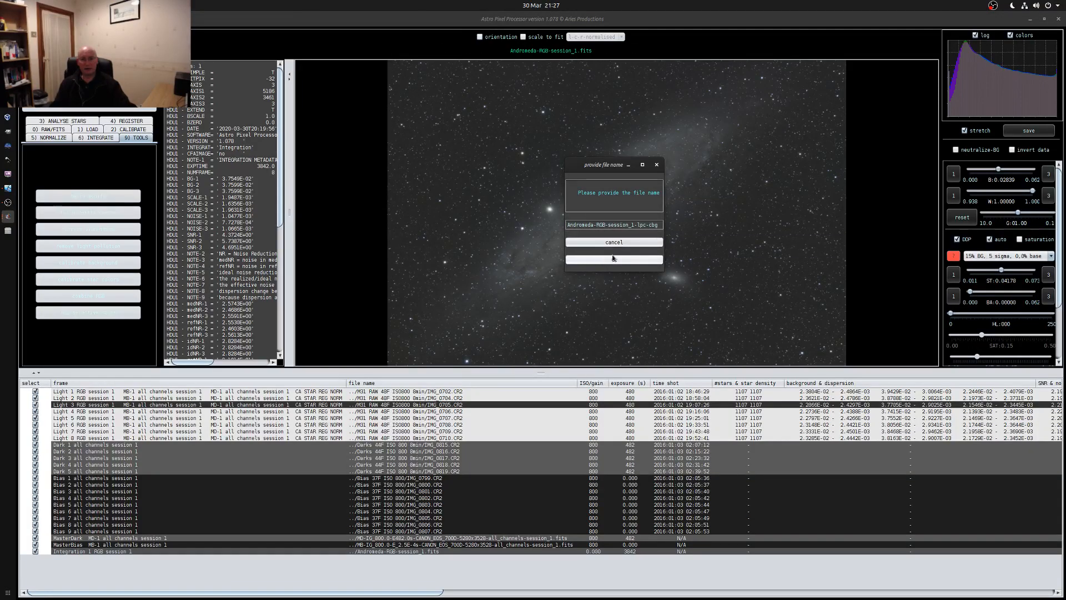
pyautogui.click(659, 225)
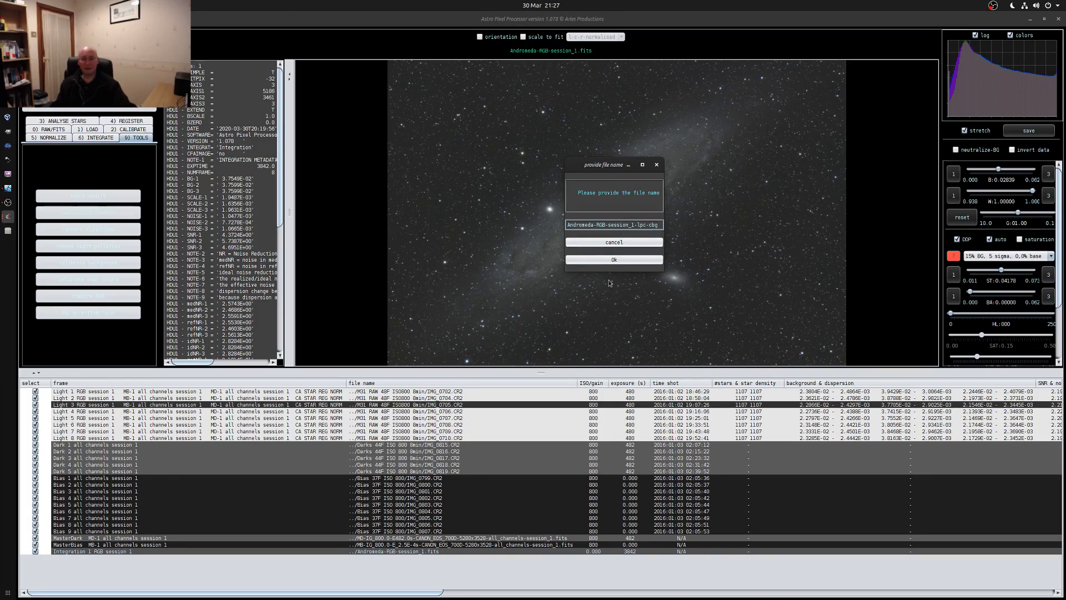
pyautogui.click(614, 259)
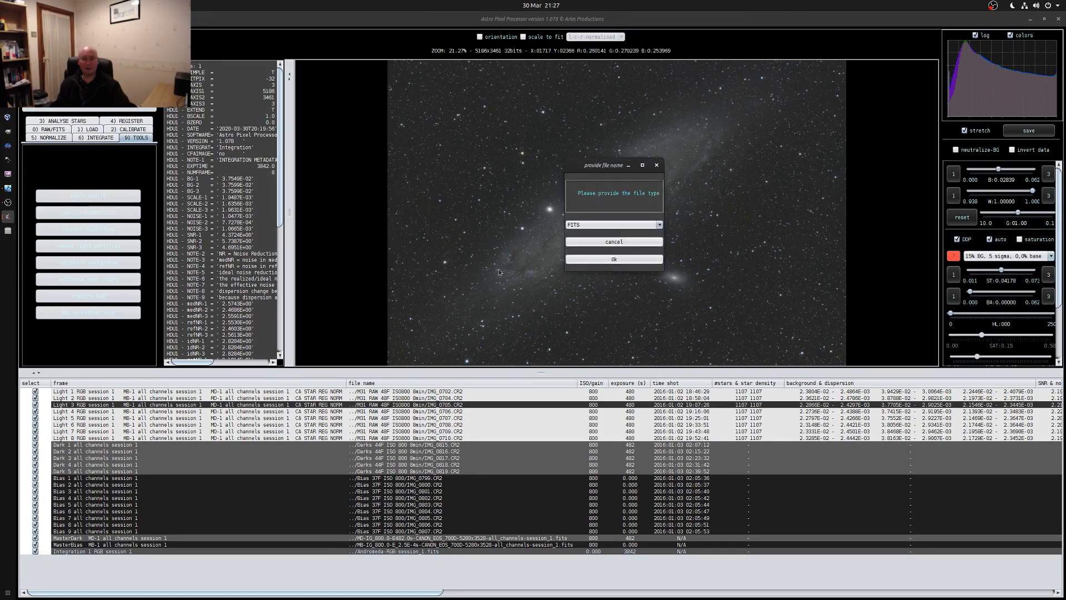
pyautogui.click(613, 260)
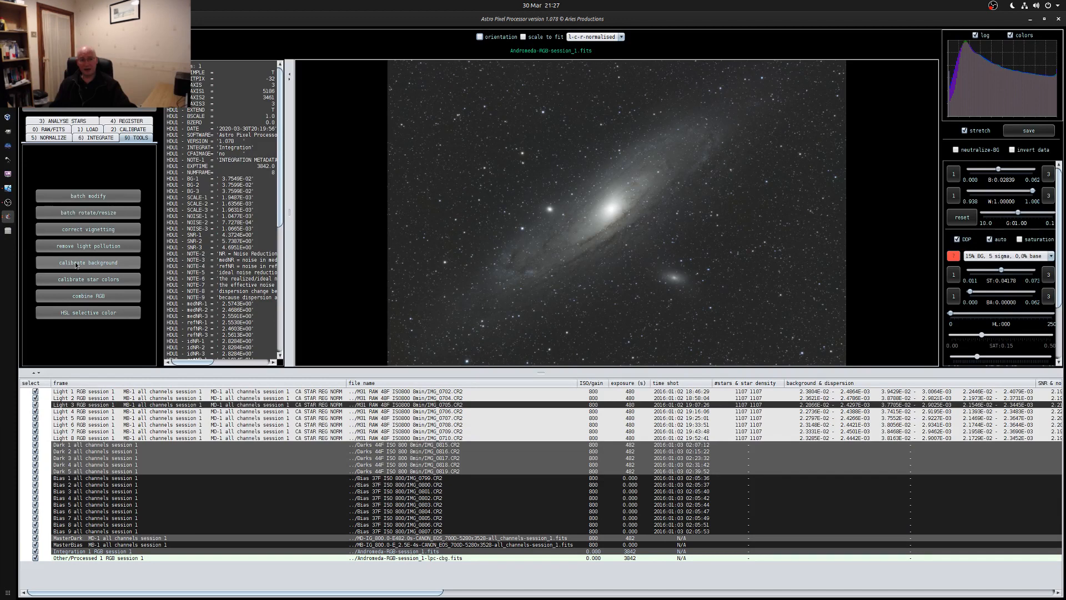
# Start background calibration on the current image and set the preview stretch to 30% BG, 2 sigma, 0.0% base
pyautogui.click(76, 265)
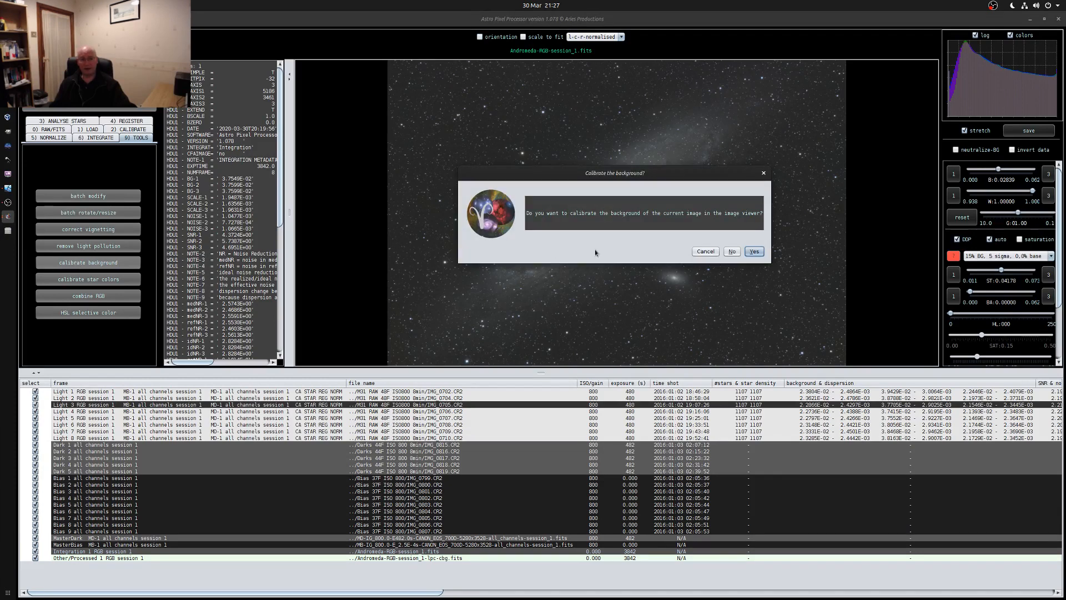
pyautogui.click(754, 251)
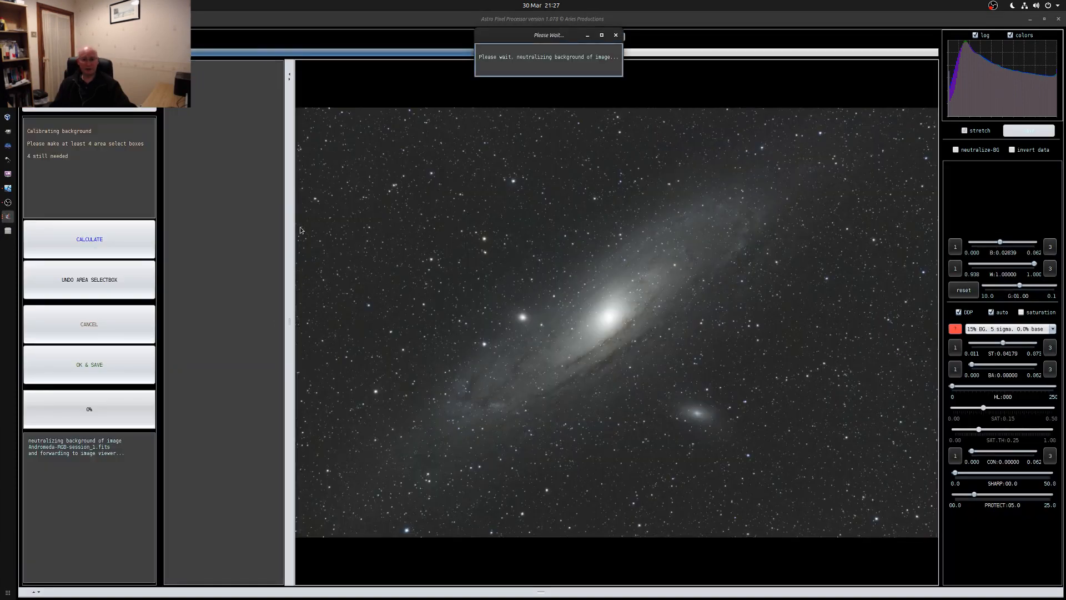
pyautogui.click(1019, 329)
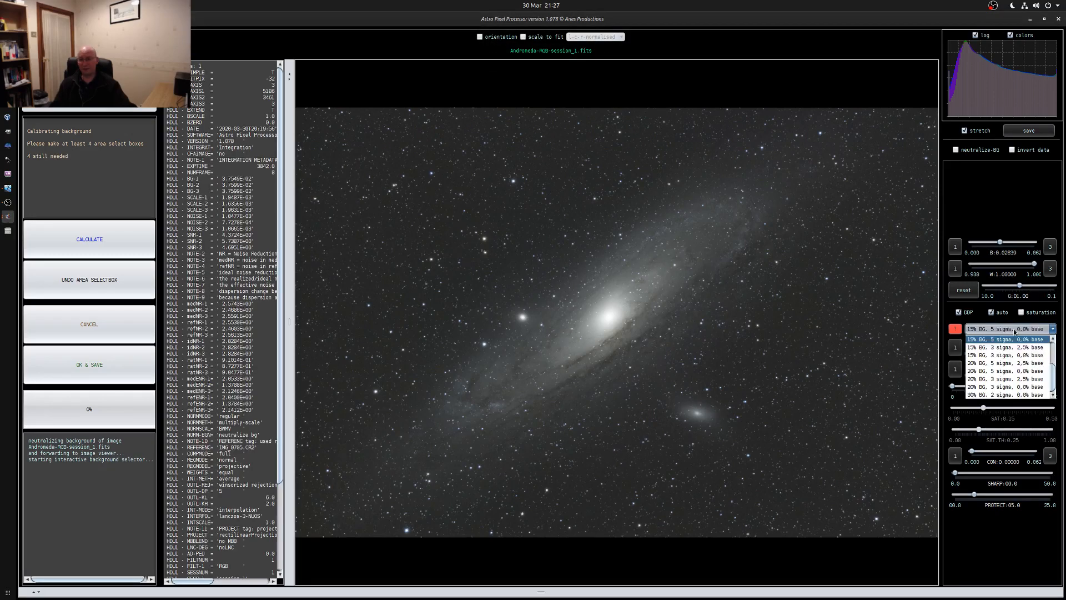
pyautogui.click(998, 395)
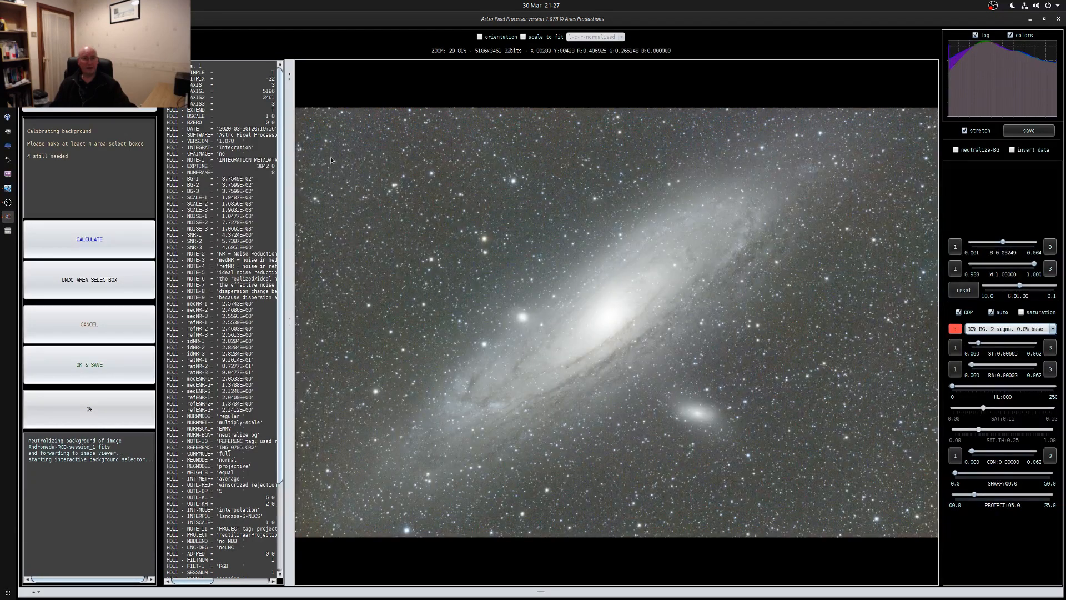
# Add small background sample boxes in the image's upper left, down its left side and near its lower edge
pyautogui.moveTo(314, 150); pyautogui.dragTo(338, 165)
pyautogui.moveTo(401, 136); pyautogui.dragTo(413, 149)
pyautogui.moveTo(332, 244); pyautogui.dragTo(350, 258)
pyautogui.moveTo(321, 317); pyautogui.dragTo(337, 328)
pyautogui.moveTo(579, 506); pyautogui.dragTo(604, 517)
pyautogui.moveTo(682, 492); pyautogui.dragTo(699, 503)
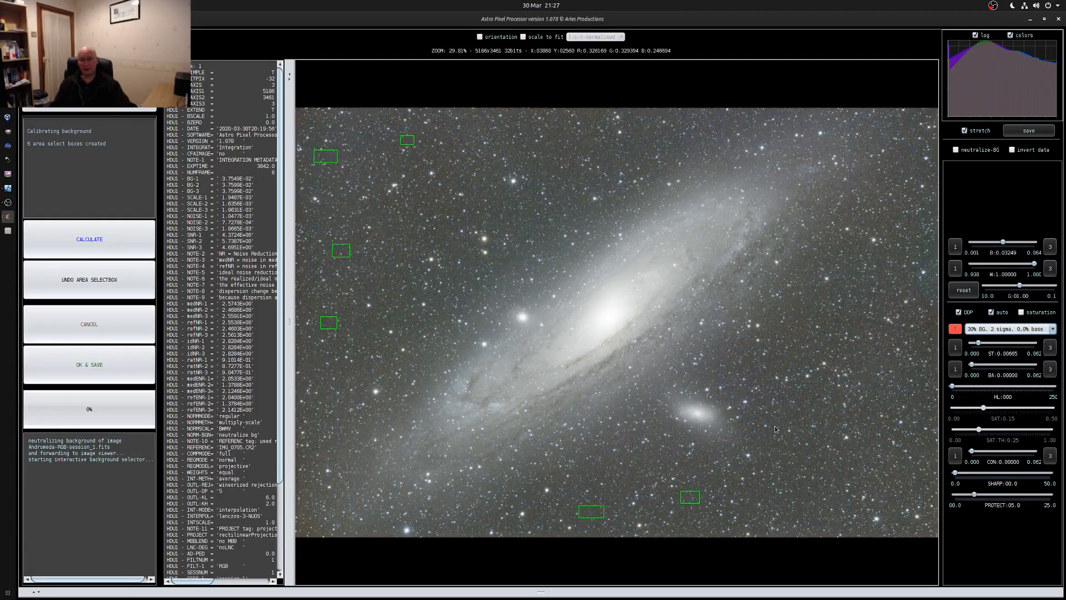
# Add small background sample boxes in the image's lower right area and along its right edge
pyautogui.moveTo(773, 426); pyautogui.dragTo(815, 408)
pyautogui.moveTo(831, 458); pyautogui.dragTo(844, 468)
pyautogui.moveTo(811, 507); pyautogui.dragTo(828, 517)
pyautogui.moveTo(887, 502); pyautogui.dragTo(900, 518)
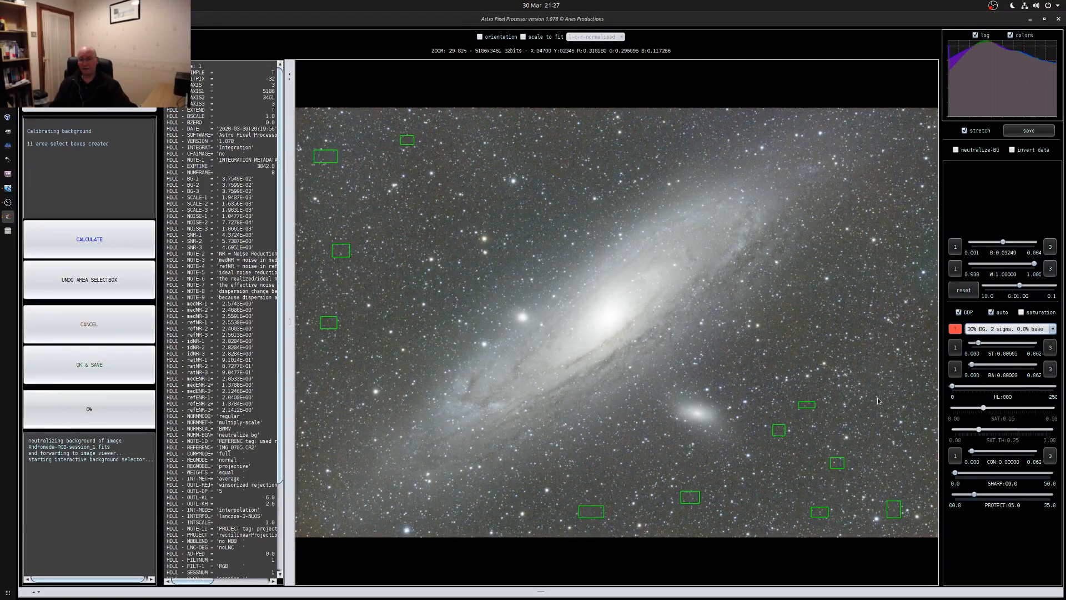
pyautogui.moveTo(915, 393); pyautogui.dragTo(929, 402)
pyautogui.moveTo(907, 221); pyautogui.dragTo(920, 229)
# Add background sample boxes near the image's upper edge and in the dark sky left of the galaxy
pyautogui.moveTo(546, 132); pyautogui.dragTo(582, 147)
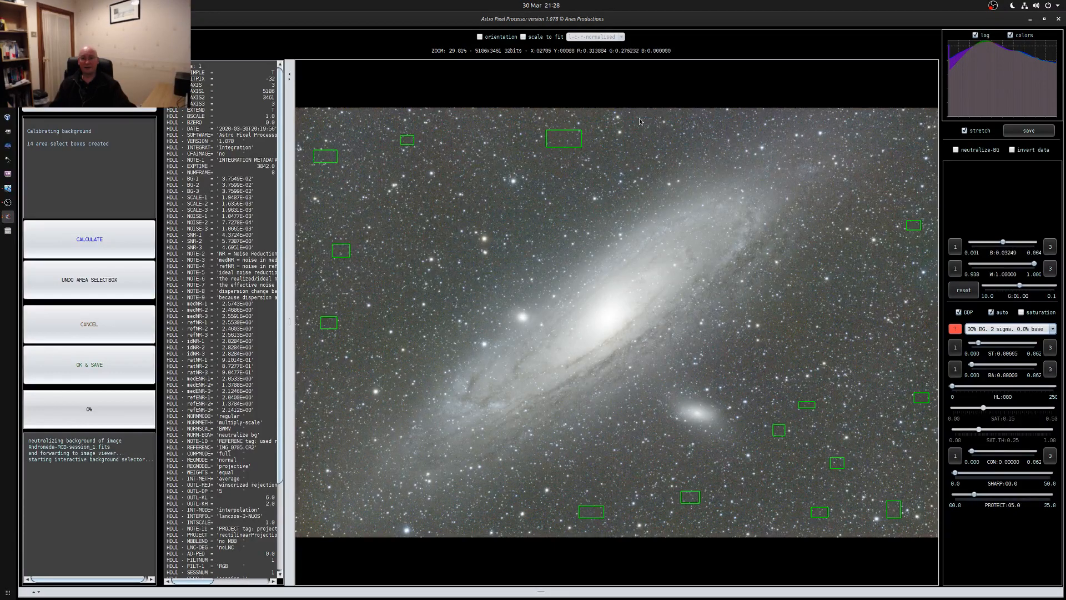
pyautogui.moveTo(632, 118); pyautogui.dragTo(649, 129)
pyautogui.moveTo(468, 122); pyautogui.dragTo(489, 132)
pyautogui.moveTo(422, 190); pyautogui.dragTo(440, 198)
pyautogui.moveTo(436, 240); pyautogui.dragTo(451, 244)
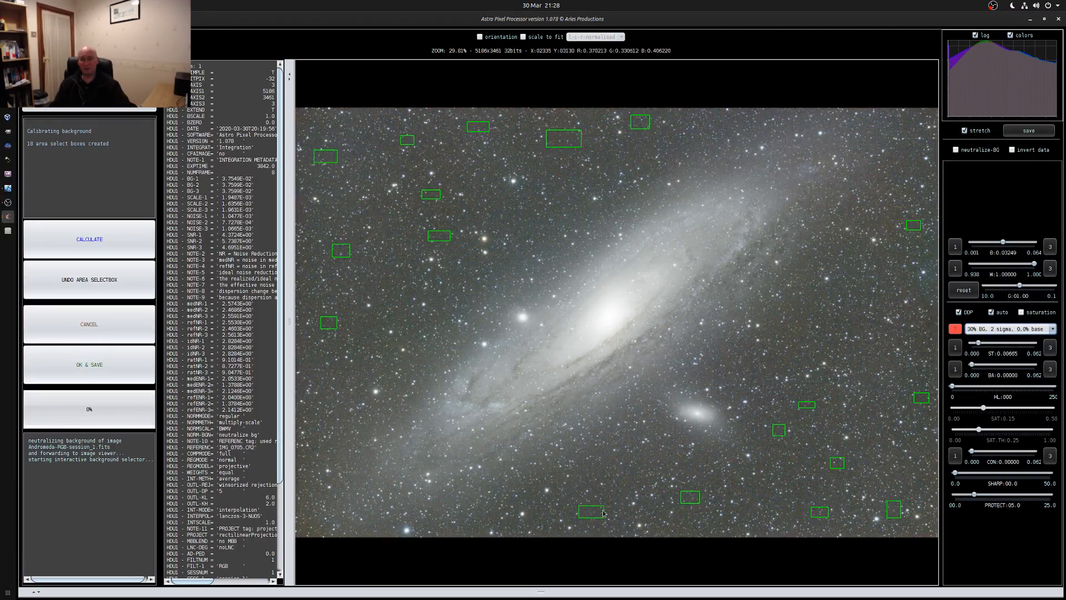
# Add background sample boxes below the galaxy's core and in the sky to the right of the galaxy
pyautogui.moveTo(621, 473); pyautogui.dragTo(638, 486)
pyautogui.moveTo(860, 406); pyautogui.dragTo(870, 413)
pyautogui.moveTo(858, 354); pyautogui.dragTo(893, 366)
pyautogui.moveTo(851, 318); pyautogui.dragTo(870, 328)
pyautogui.moveTo(906, 279); pyautogui.dragTo(929, 293)
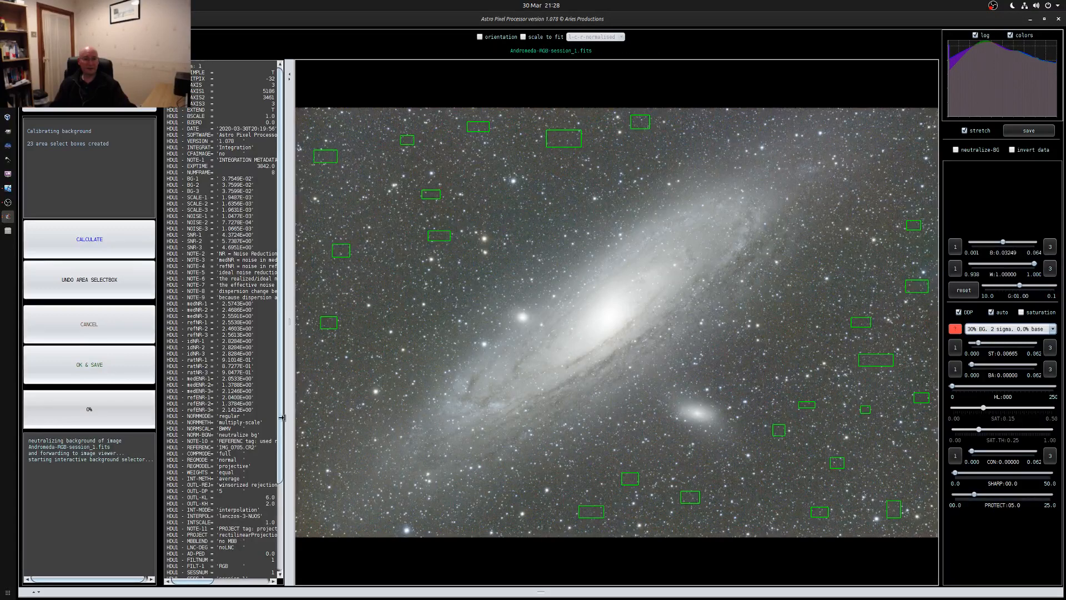
# Fill the gaps left of and above the galaxy with further small background sample boxes
pyautogui.moveTo(362, 283)
pyautogui.mouseDown()
pyautogui.moveTo(379, 301)
pyautogui.moveTo(374, 293)
pyautogui.mouseUp()
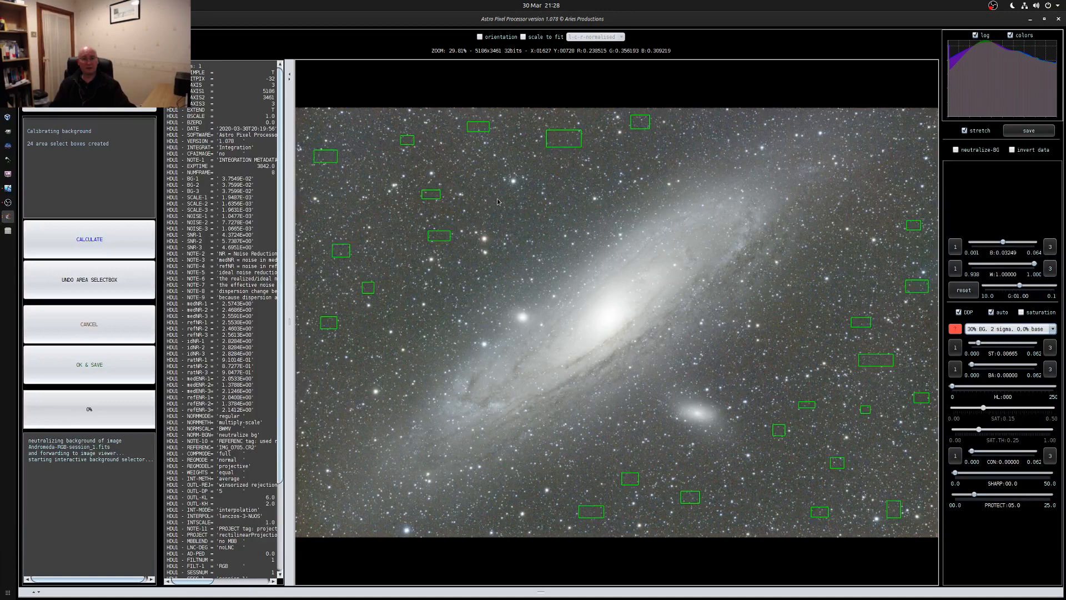
pyautogui.moveTo(493, 199); pyautogui.dragTo(515, 213)
pyautogui.moveTo(553, 182); pyautogui.dragTo(584, 179)
pyautogui.moveTo(612, 144); pyautogui.dragTo(626, 154)
pyautogui.moveTo(367, 145); pyautogui.dragTo(380, 149)
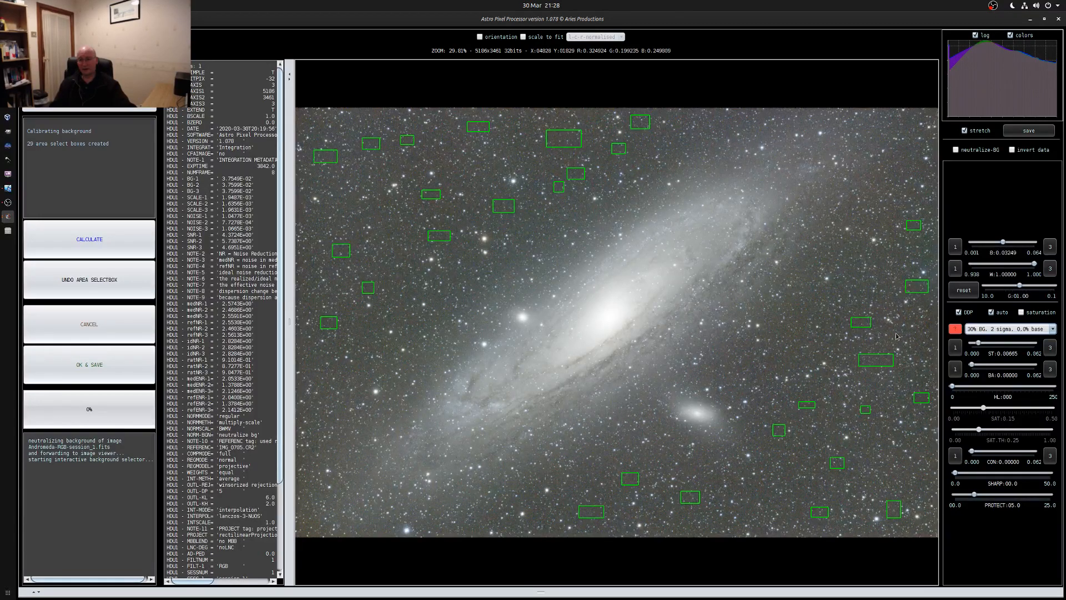
# Add more small background sample boxes along the image's right and lower edges and right of the galaxy
pyautogui.moveTo(908, 331)
pyautogui.mouseDown()
pyautogui.moveTo(926, 347)
pyautogui.moveTo(920, 338)
pyautogui.mouseUp()
pyautogui.moveTo(912, 445)
pyautogui.mouseDown()
pyautogui.moveTo(925, 455)
pyautogui.moveTo(911, 482)
pyautogui.mouseUp()
pyautogui.moveTo(741, 506); pyautogui.dragTo(753, 514)
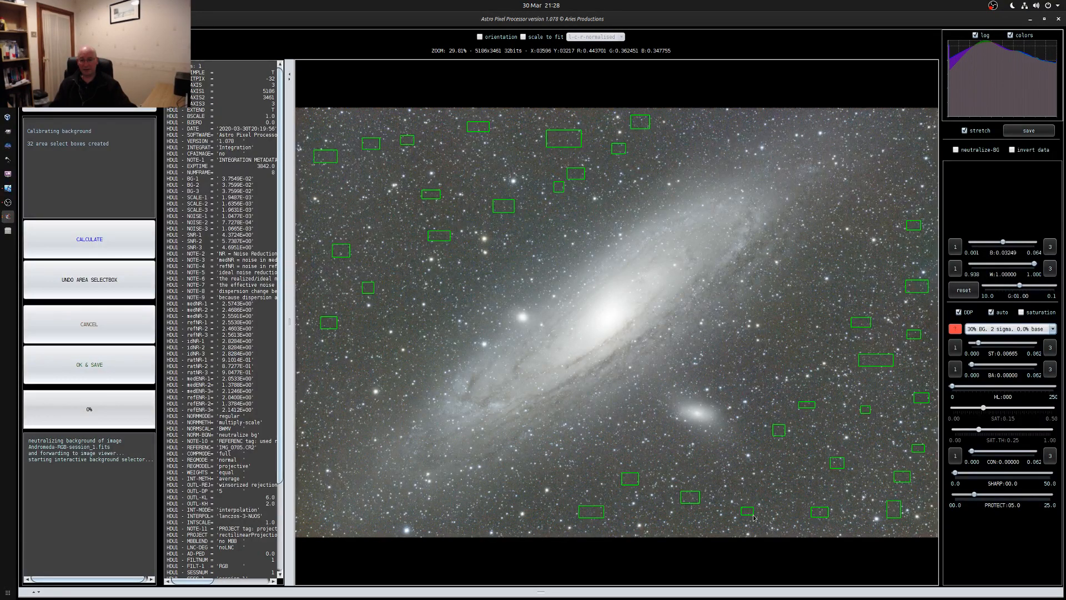
pyautogui.moveTo(686, 528); pyautogui.dragTo(701, 531)
pyautogui.moveTo(844, 524); pyautogui.dragTo(867, 533)
pyautogui.moveTo(817, 384); pyautogui.dragTo(828, 391)
pyautogui.moveTo(839, 280); pyautogui.dragTo(850, 288)
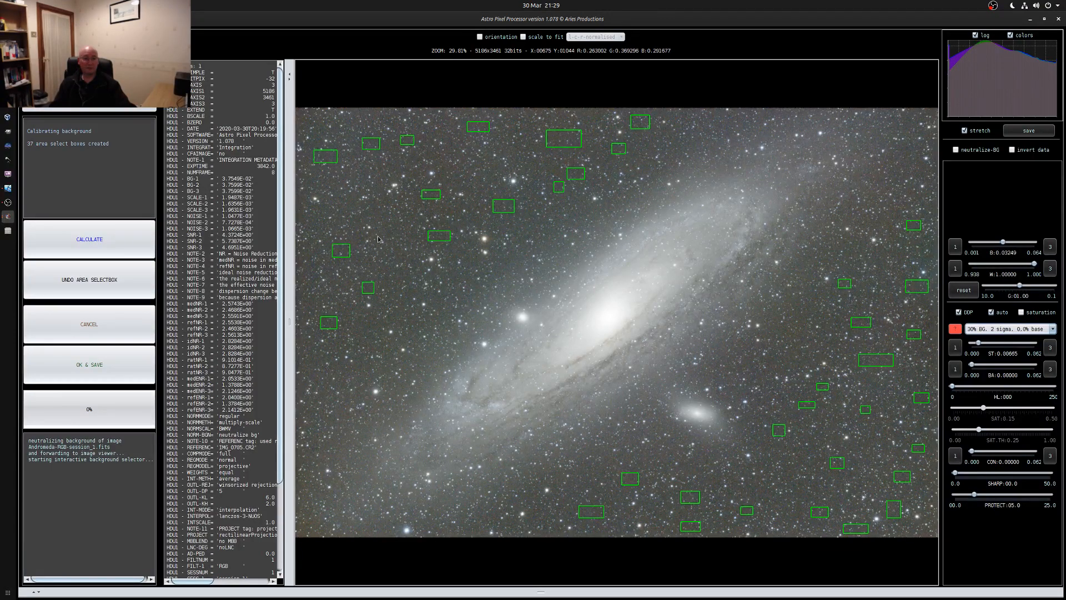
# Add a few small sample boxes in the remaining gaps on both sides of the galaxy and calculate the background calibration
pyautogui.moveTo(376, 215); pyautogui.dragTo(389, 224)
pyautogui.moveTo(919, 168); pyautogui.dragTo(929, 176)
pyautogui.moveTo(779, 330); pyautogui.dragTo(794, 339)
pyautogui.moveTo(578, 467); pyautogui.dragTo(591, 475)
pyautogui.moveTo(387, 233); pyautogui.dragTo(393, 236)
pyautogui.click(89, 239)
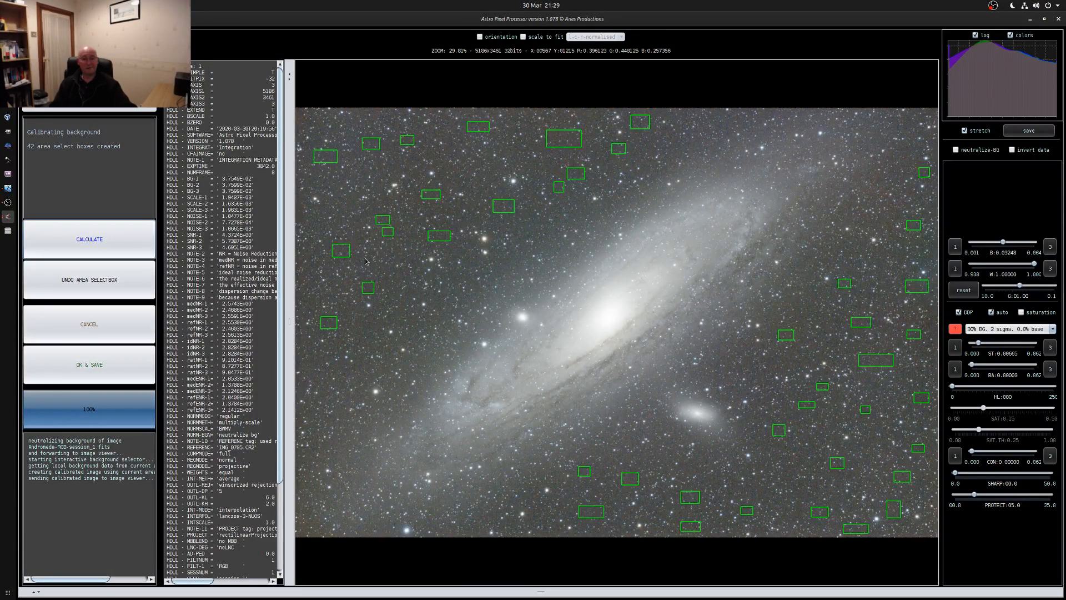
# Save the background-calibrated image as FITS file Andromeda-RGB-session_1-cbg
pyautogui.click(89, 364)
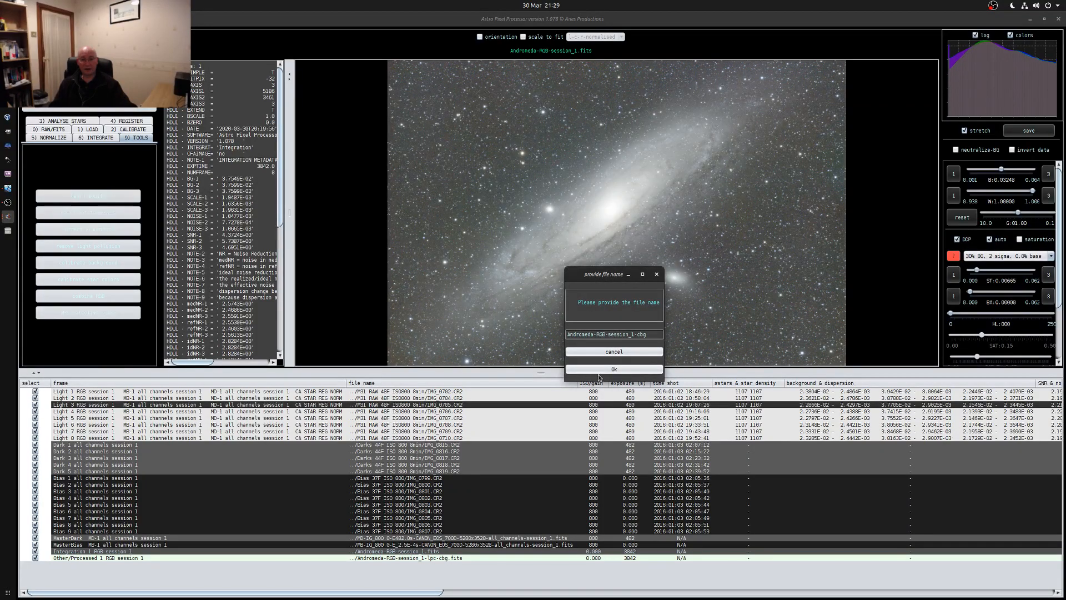
pyautogui.click(614, 370)
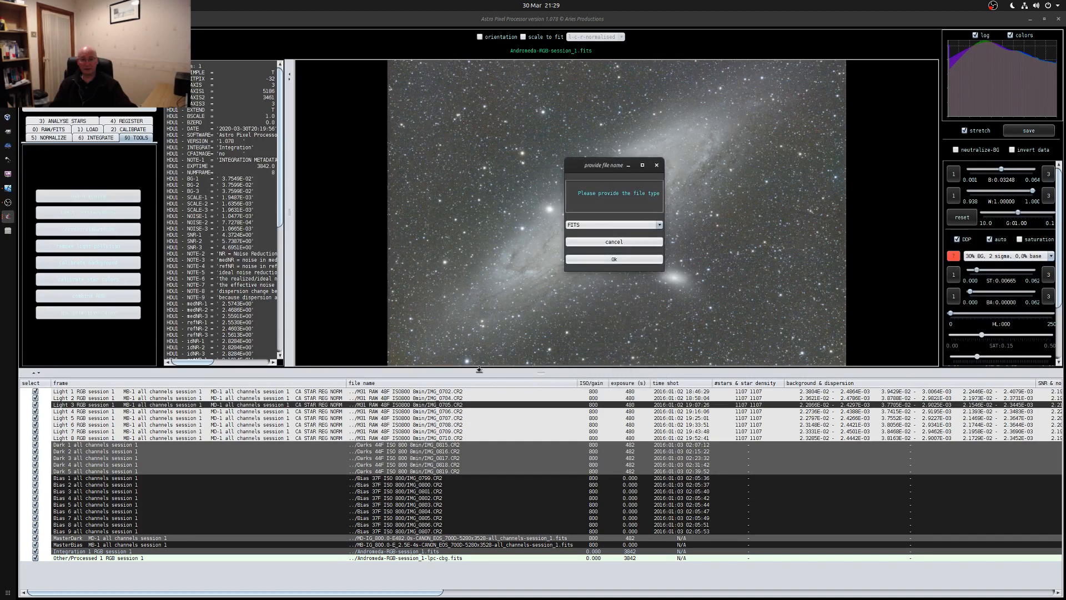
pyautogui.click(614, 259)
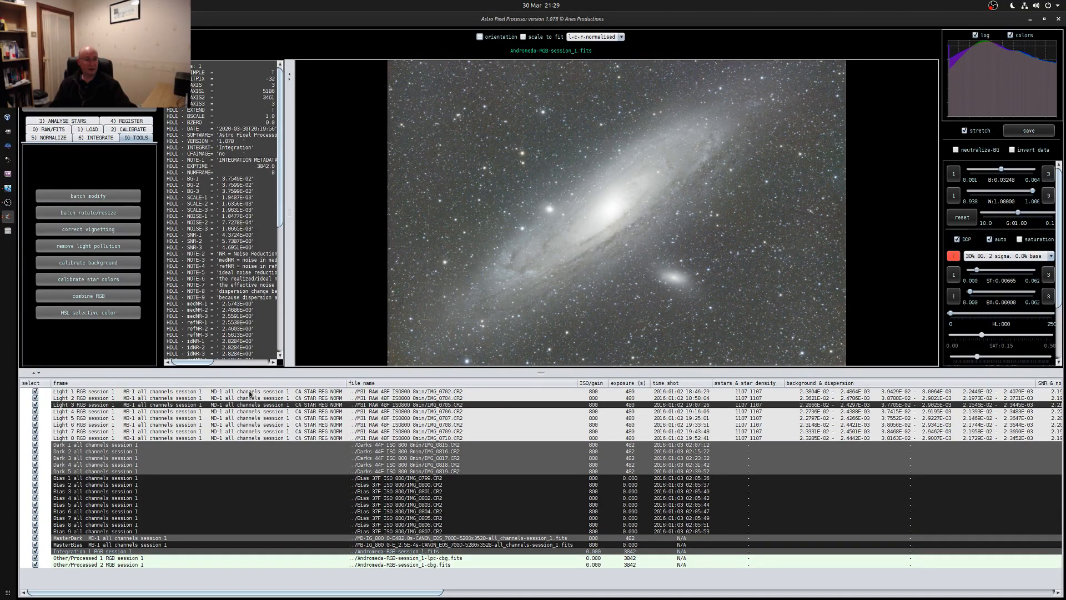
# Start star color calibration on the current image and draw three large star sample boxes across the sky above the galaxy
pyautogui.click(88, 279)
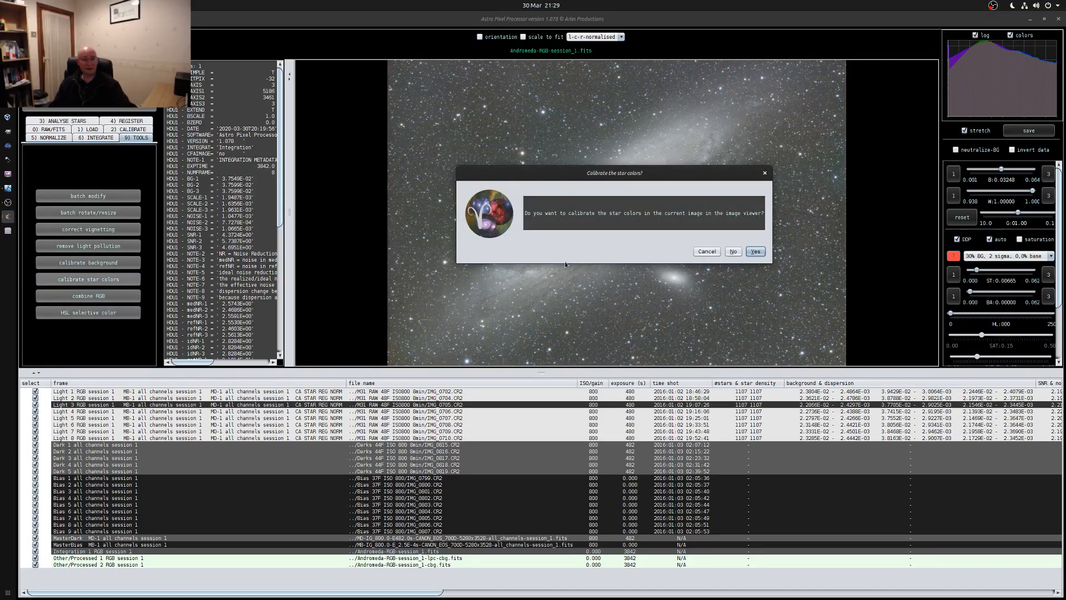
pyautogui.click(706, 253)
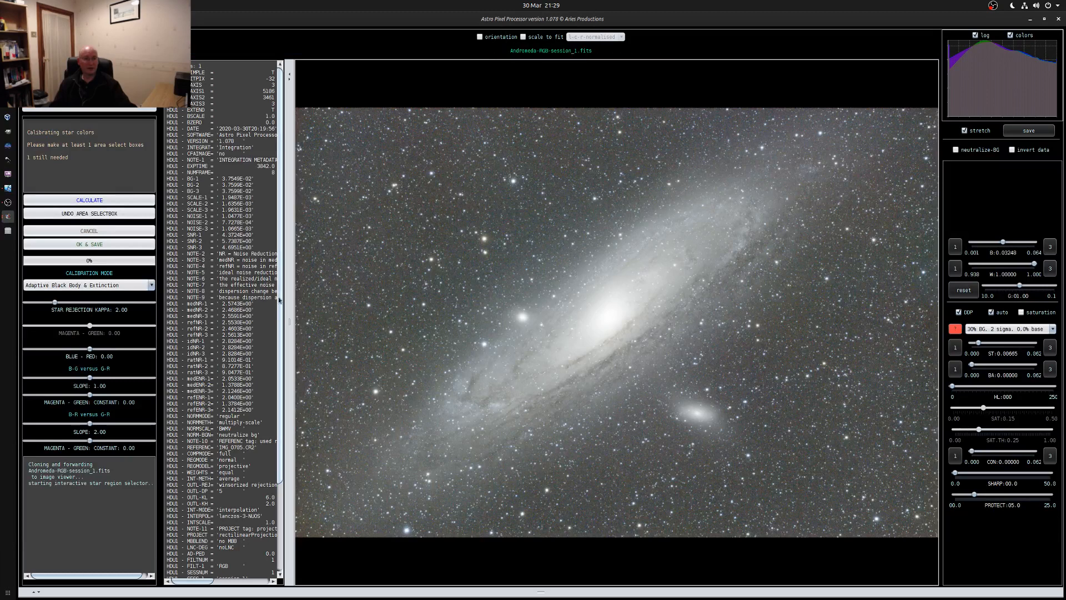
pyautogui.moveTo(305, 113); pyautogui.dragTo(464, 276)
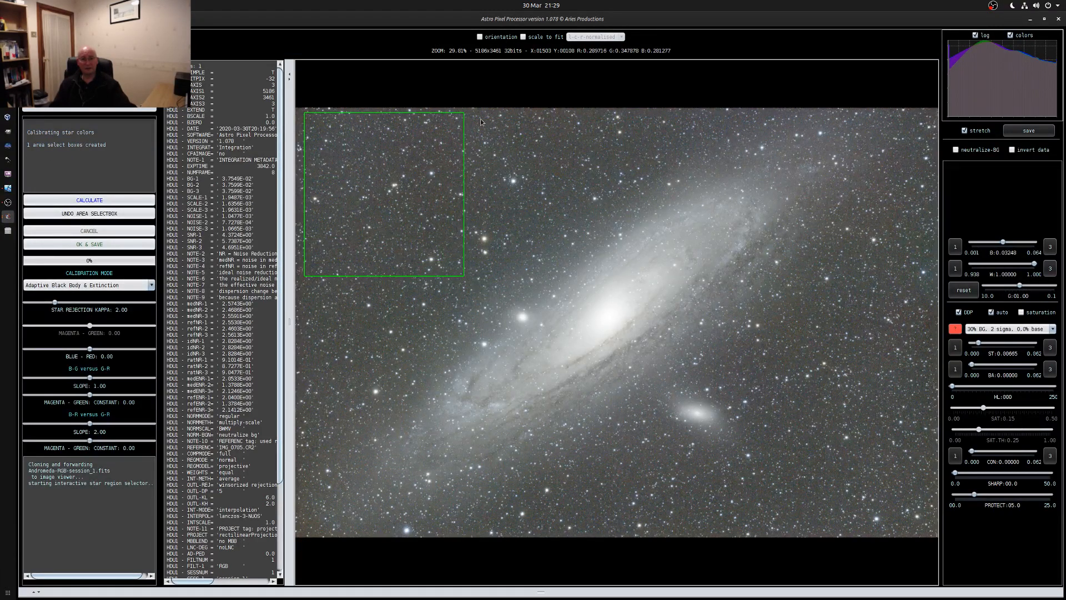
pyautogui.moveTo(470, 115); pyautogui.dragTo(574, 224)
pyautogui.moveTo(585, 117); pyautogui.dragTo(651, 165)
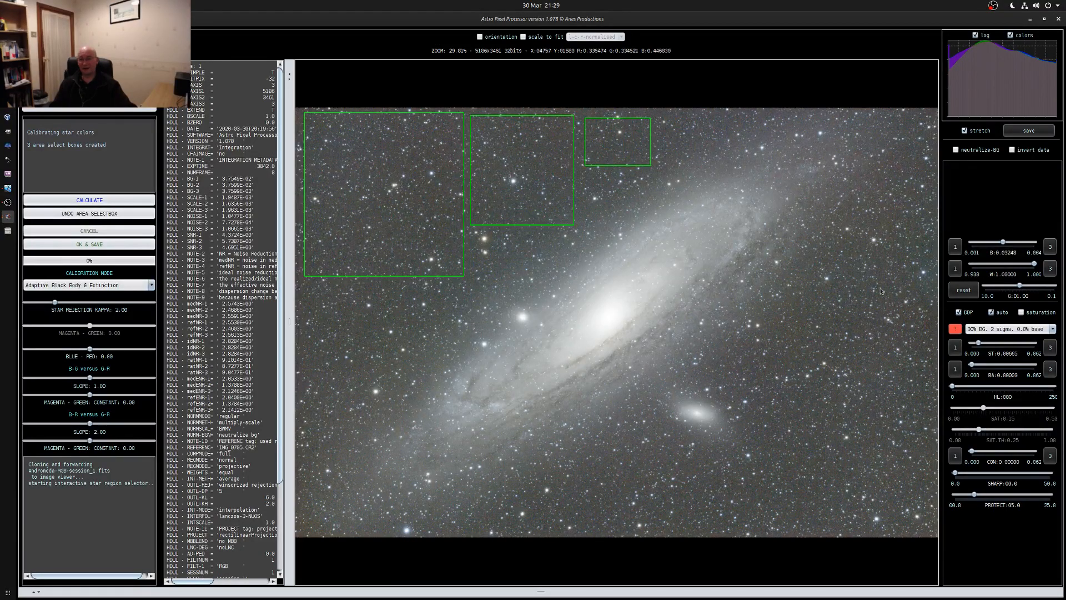
# Draw four large star sample boxes in the sky to the right of and below the galaxy
pyautogui.moveTo(826, 246); pyautogui.dragTo(931, 336)
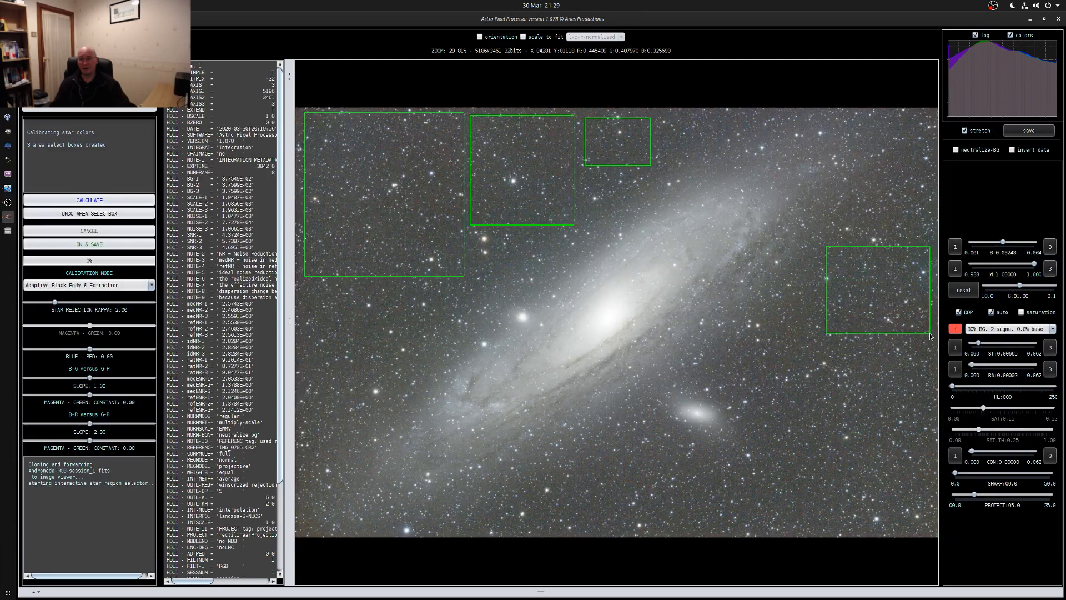
pyautogui.moveTo(758, 349); pyautogui.dragTo(930, 428)
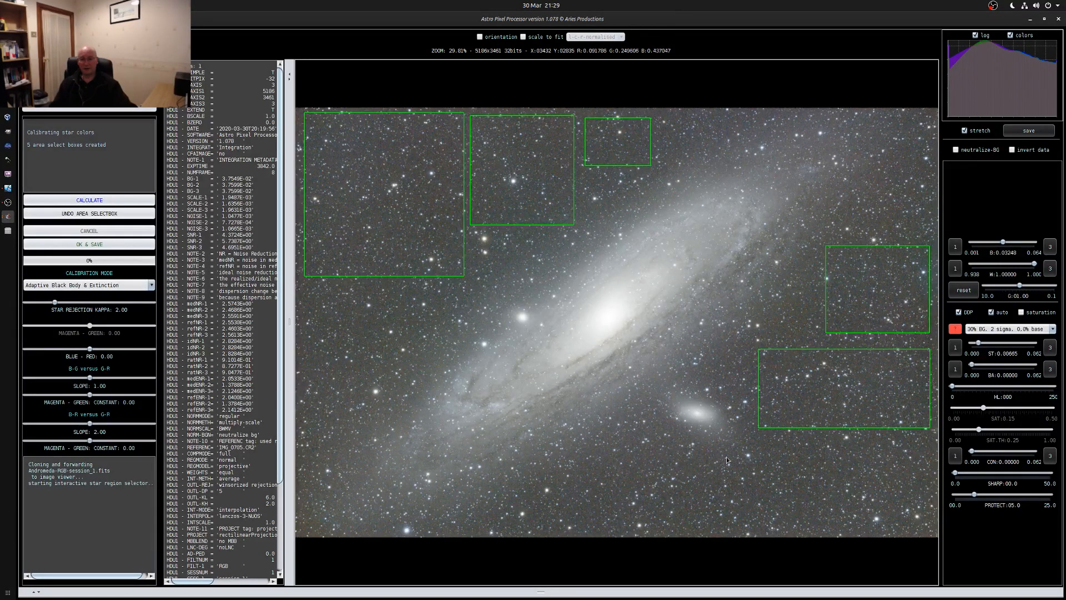
pyautogui.moveTo(732, 453); pyautogui.dragTo(926, 527)
pyautogui.moveTo(575, 467); pyautogui.dragTo(721, 526)
# Draw three star sample boxes left of the galaxy and calculate the star color calibration
pyautogui.moveTo(309, 291); pyautogui.dragTo(381, 427)
pyautogui.moveTo(392, 292); pyautogui.dragTo(430, 352)
pyautogui.moveTo(473, 232); pyautogui.dragTo(502, 273)
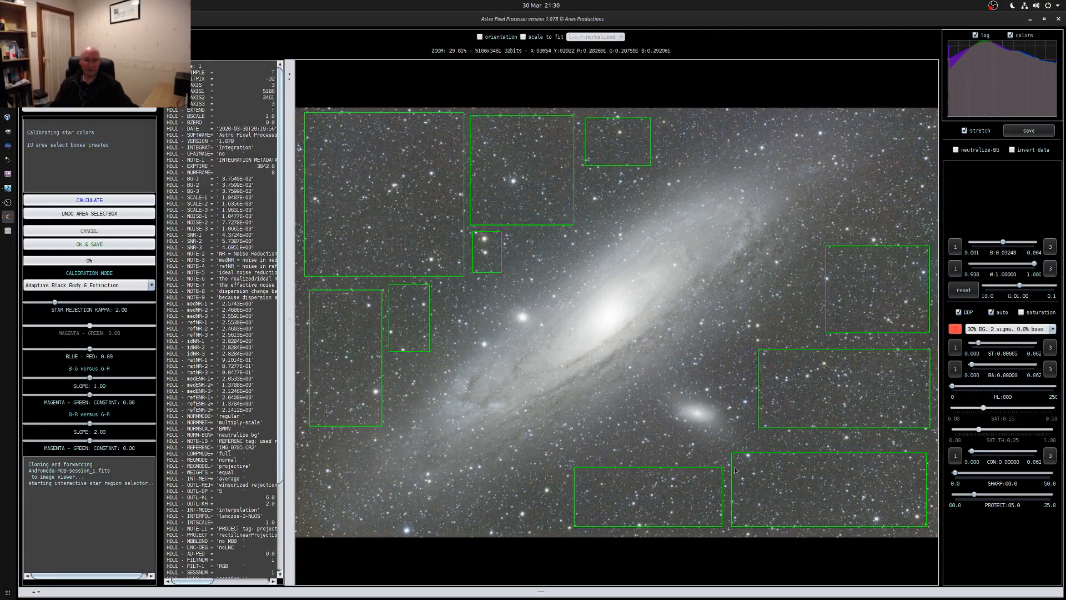
pyautogui.click(78, 200)
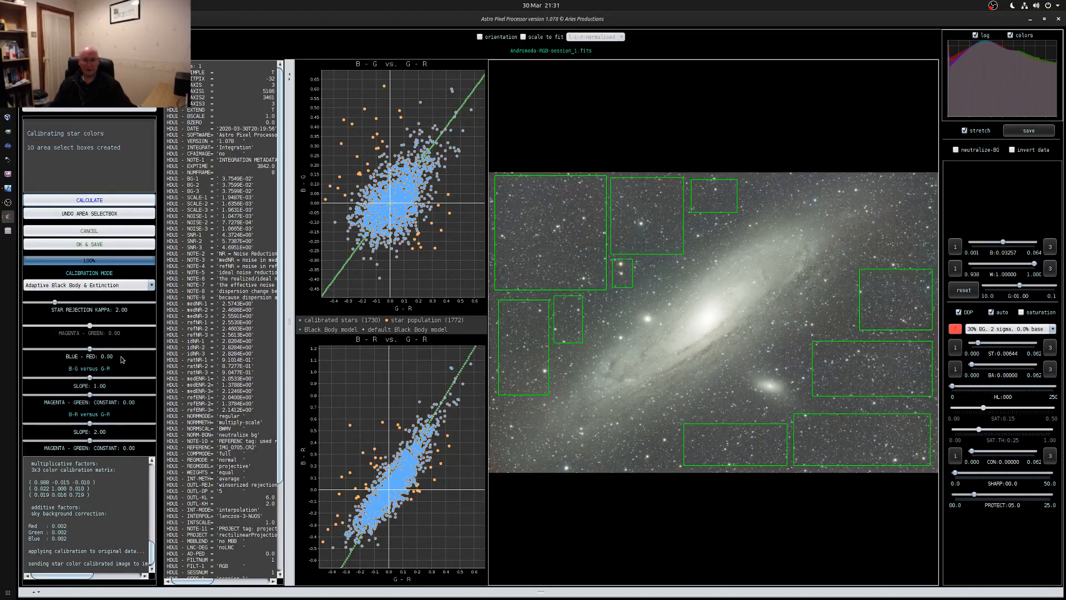
# Save the star-color-calibrated image as Andromeda-RGB-session_1-csc and enlarge the image viewer by shrinking the file list
pyautogui.click(88, 245)
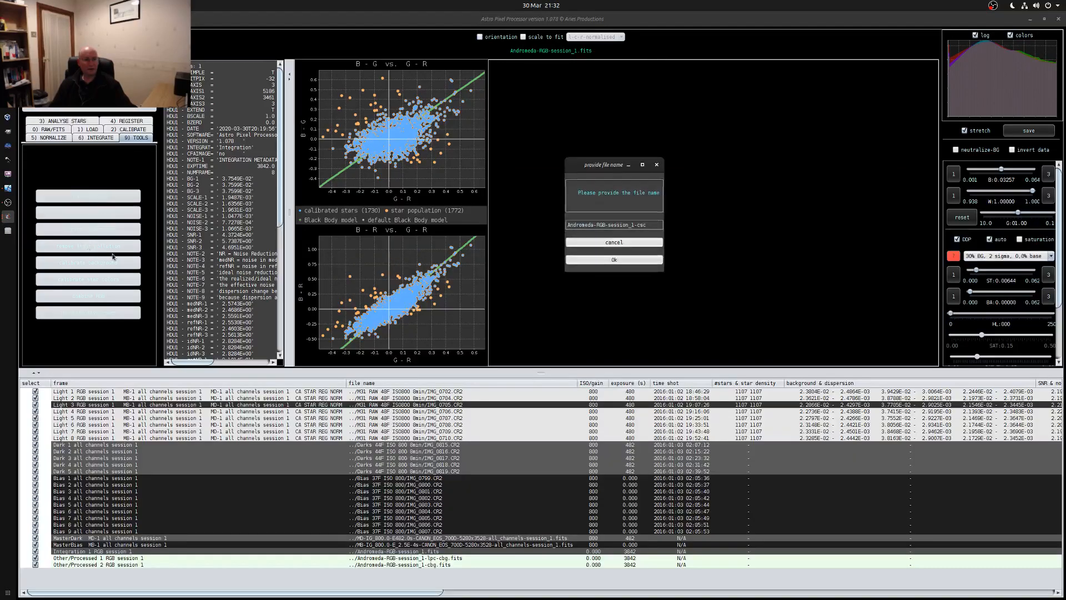
pyautogui.click(629, 261)
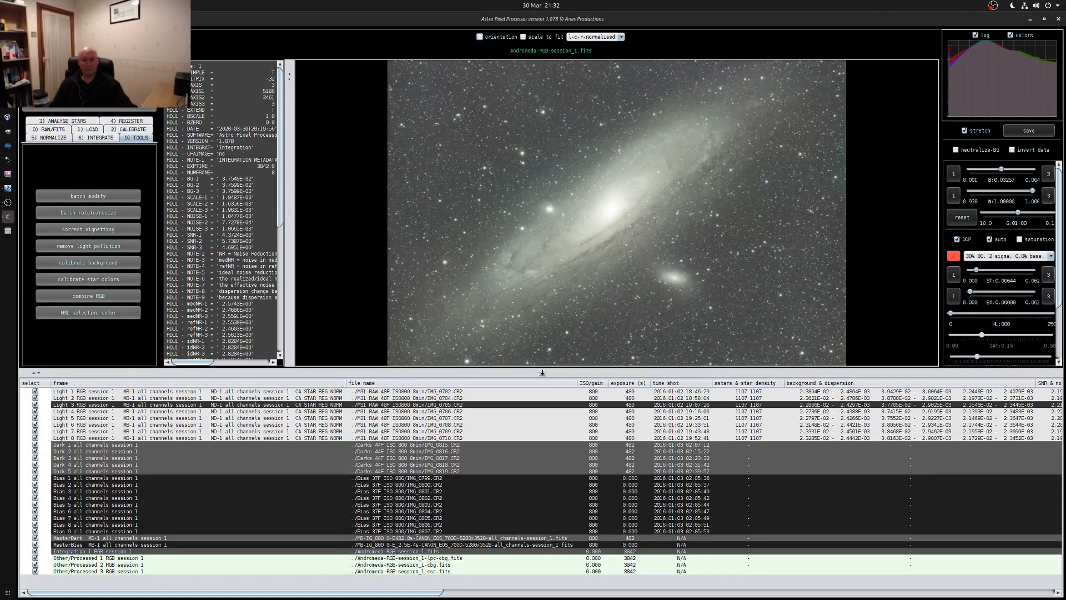
pyautogui.moveTo(546, 367); pyautogui.dragTo(542, 443)
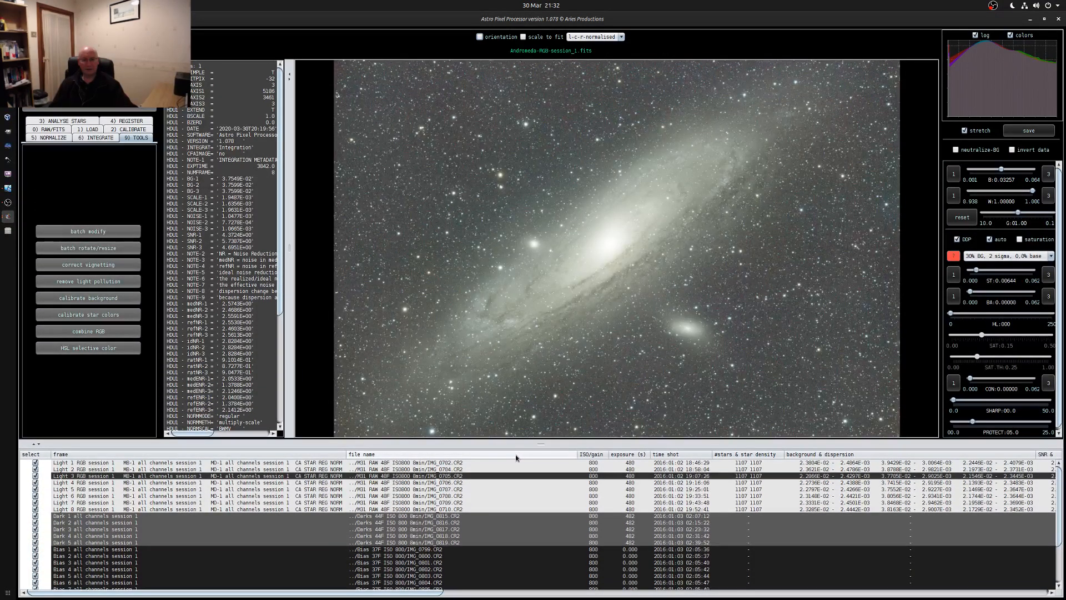
pyautogui.moveTo(537, 438); pyautogui.dragTo(540, 464)
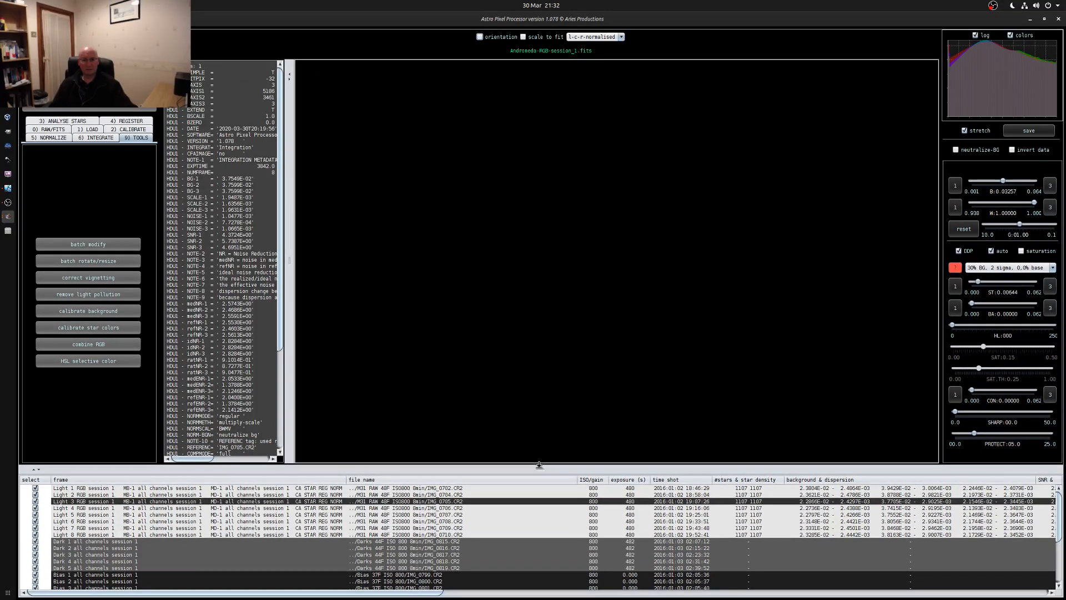
# Try the image display with no stretch, with 10% BG, 5 sigma, 2.5% base, and with 10% BG, 5 sigma, 0.0% base
pyautogui.click(1006, 268)
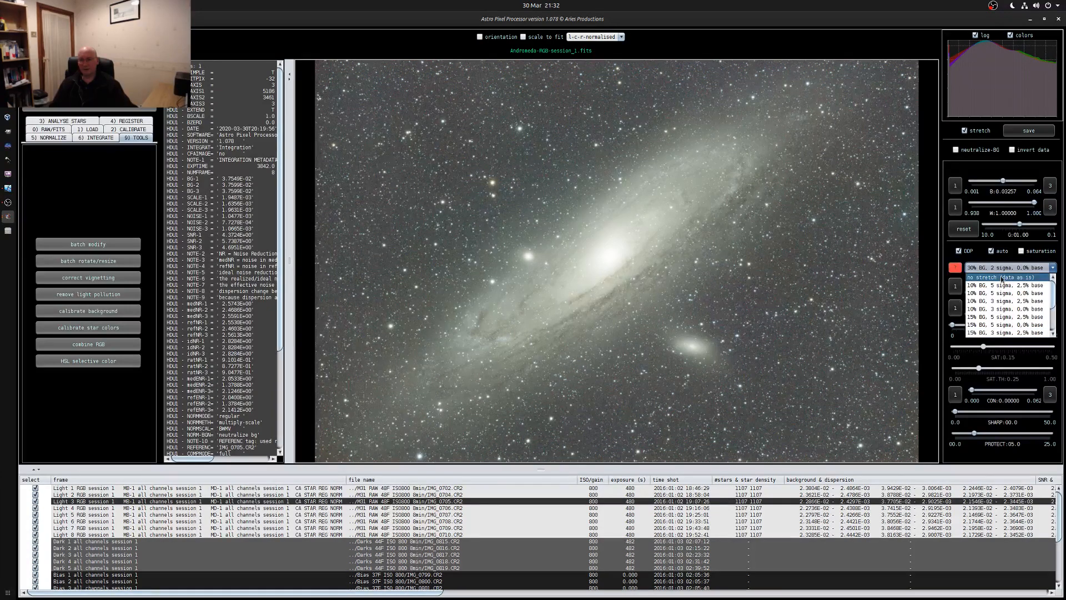
pyautogui.click(988, 277)
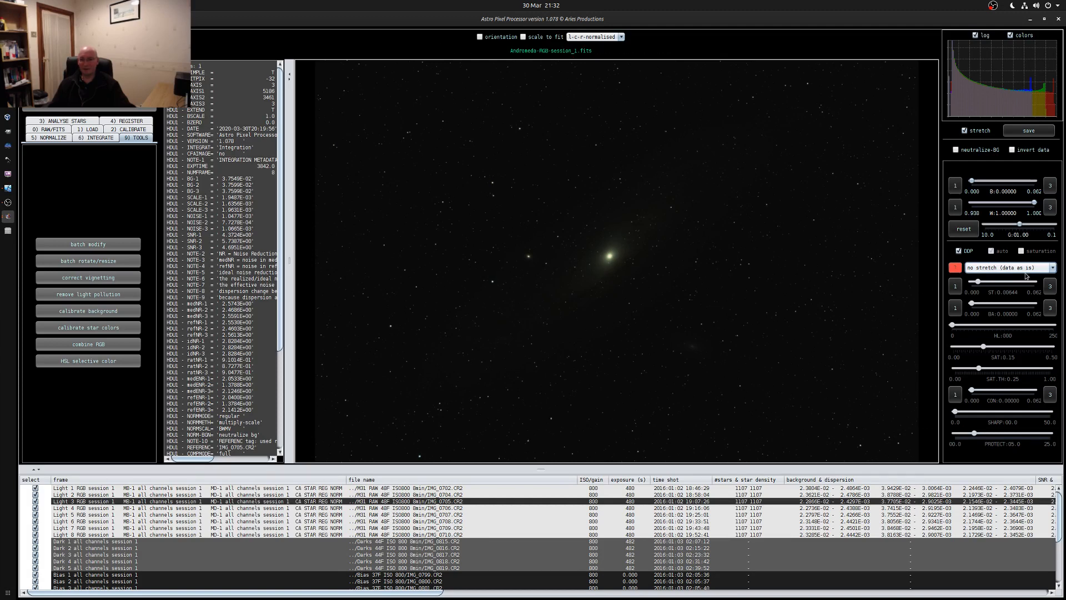
pyautogui.click(1005, 271)
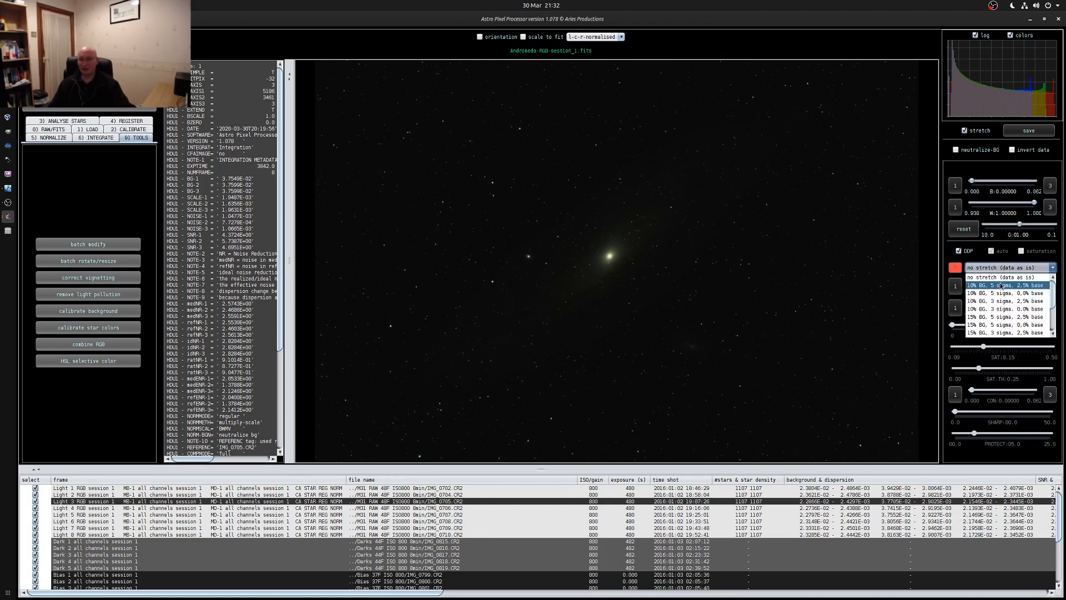
pyautogui.click(993, 286)
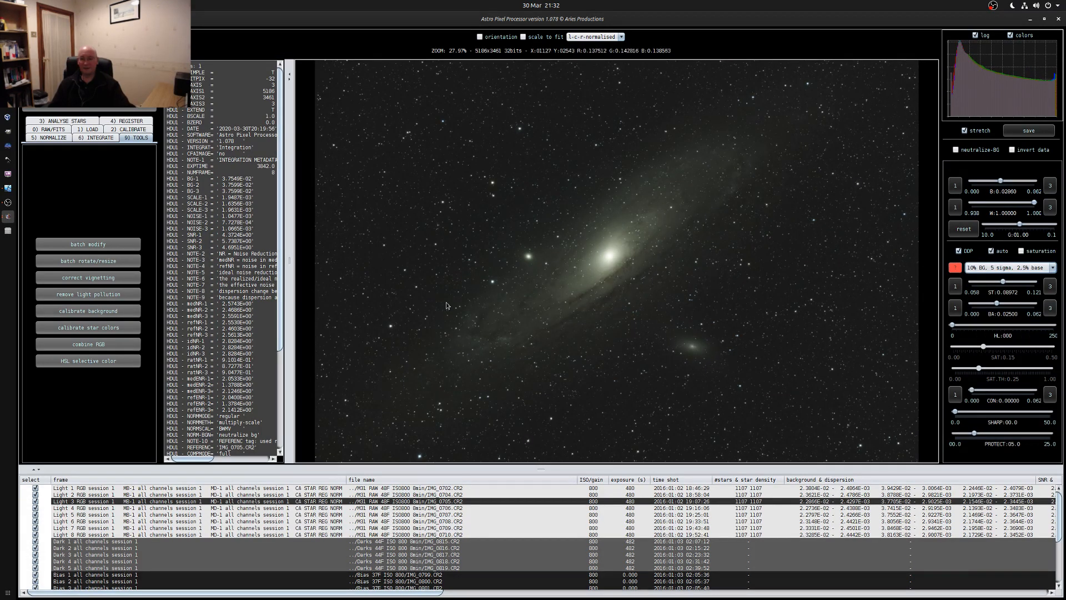
pyautogui.click(988, 270)
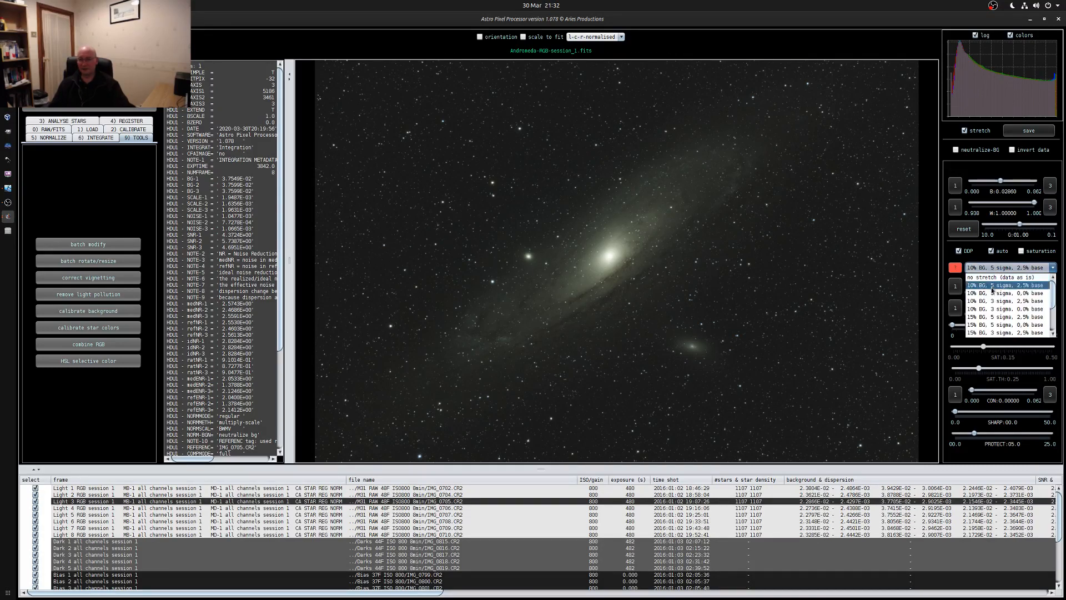
pyautogui.click(992, 294)
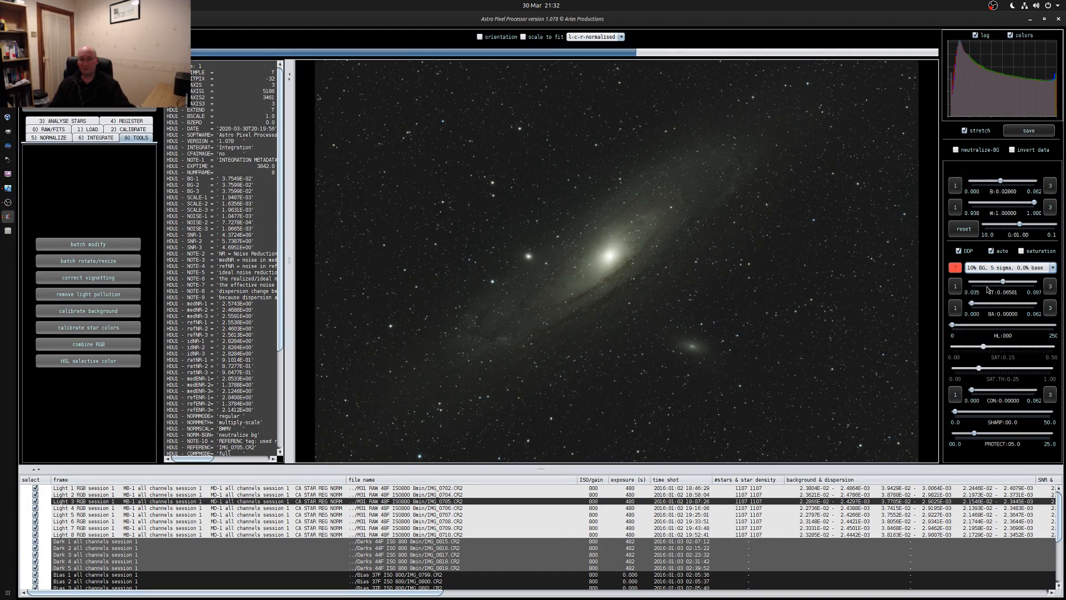
# Try the 10% BG, 3 sigma stretch presets with 2.5% and 0.0% base, and the 15% BG, 5 sigma, 2.5% base preset
pyautogui.click(988, 269)
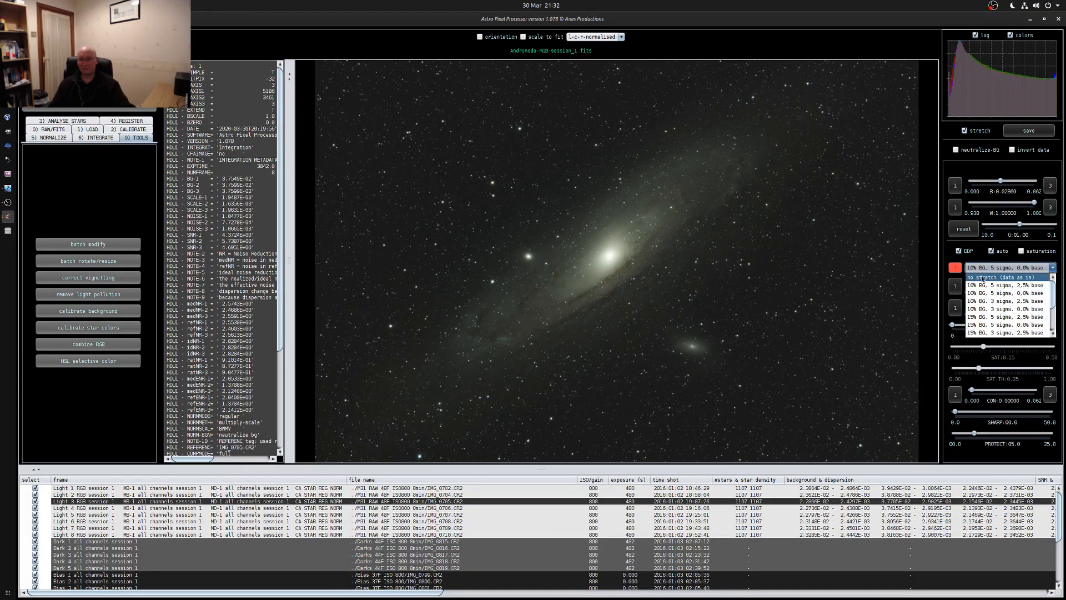
pyautogui.click(986, 302)
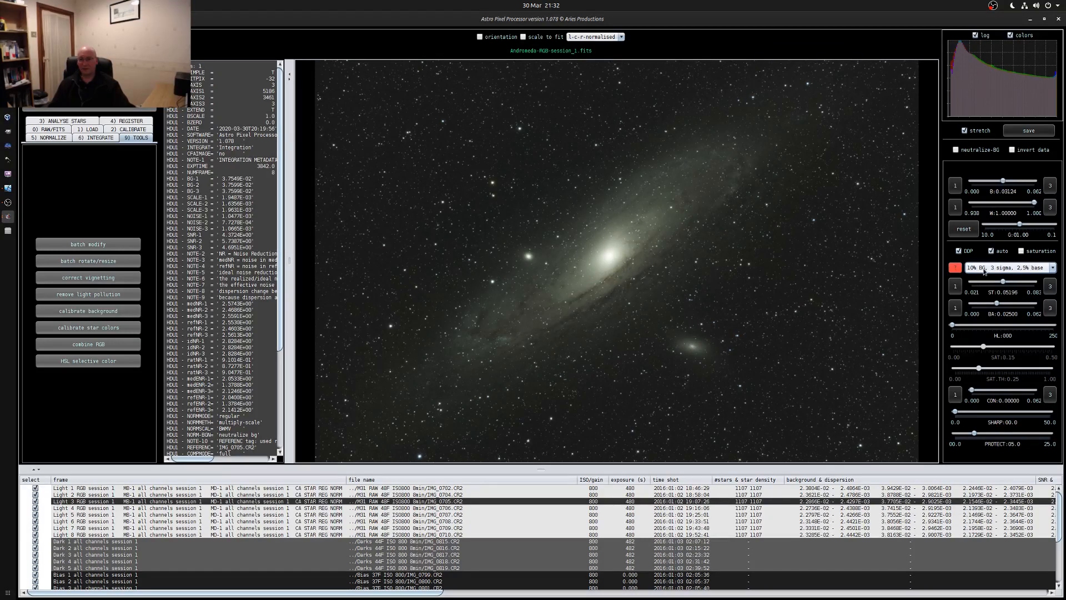
pyautogui.click(972, 267)
pyautogui.click(991, 309)
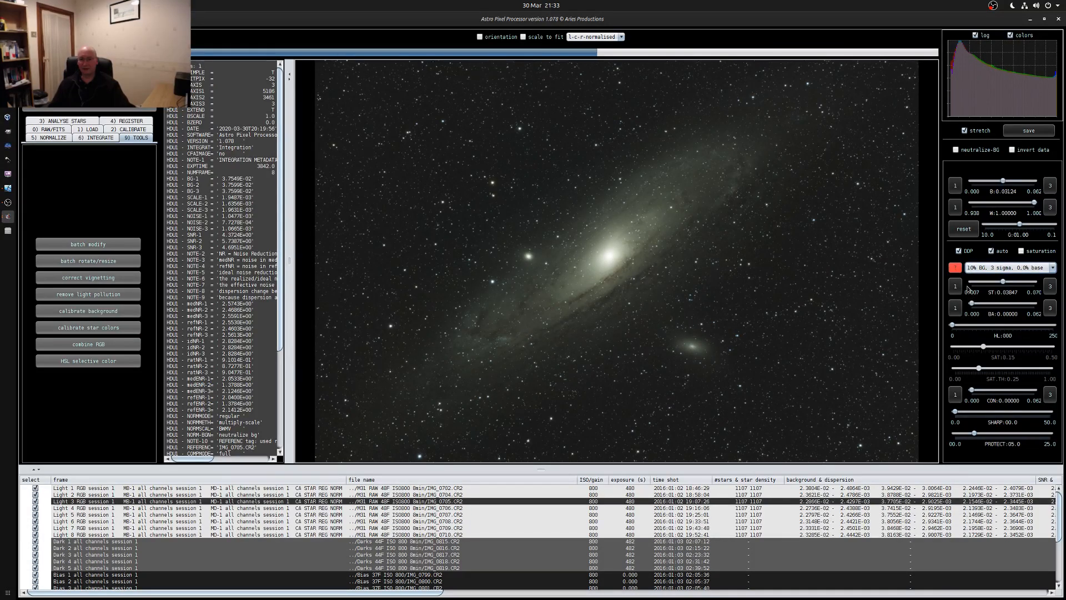
pyautogui.click(975, 269)
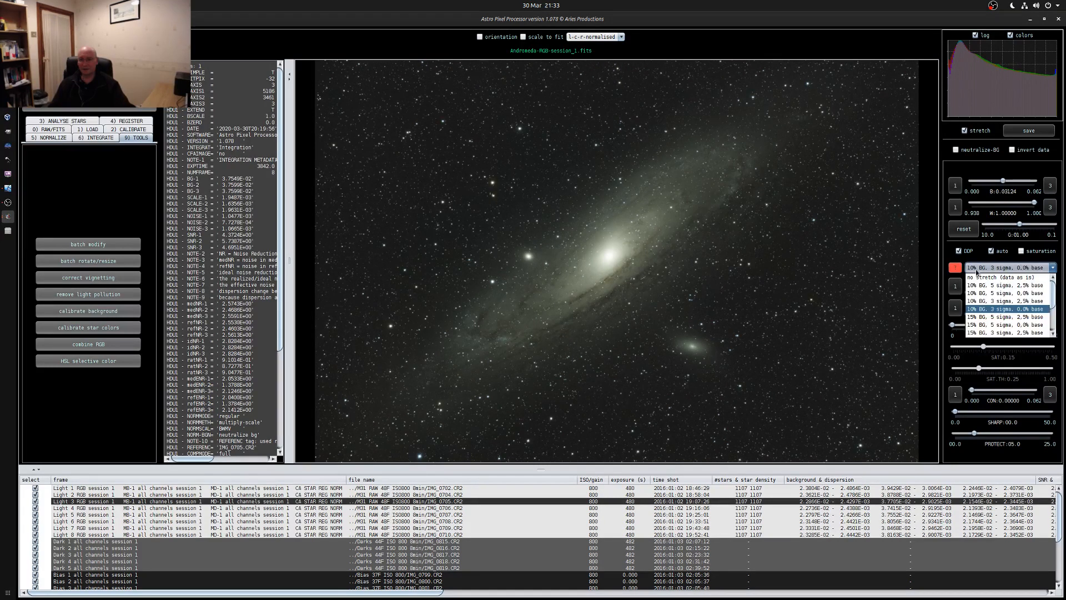
pyautogui.click(983, 319)
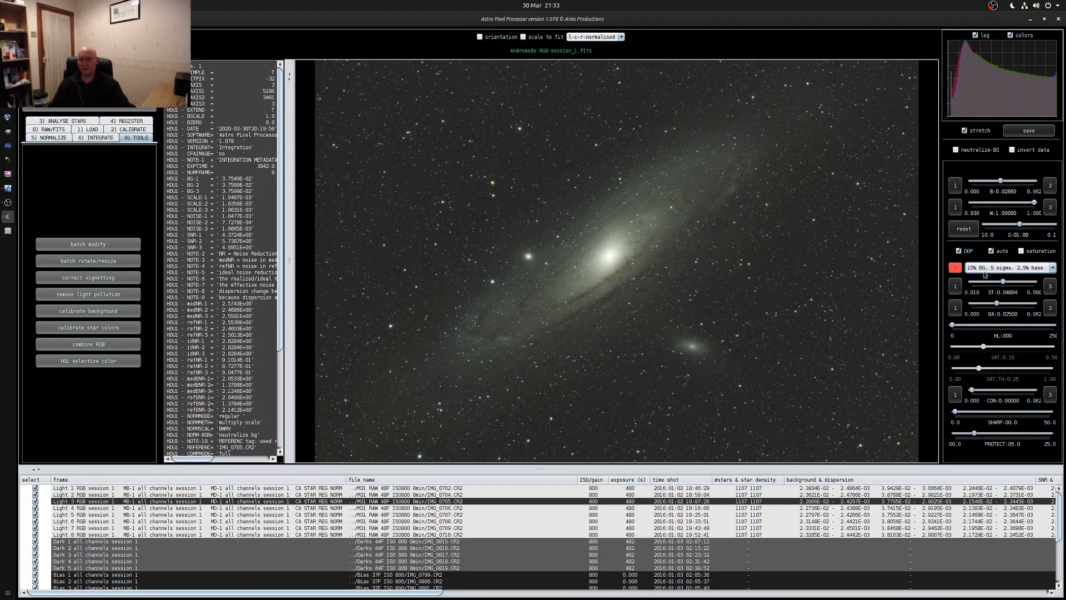
pyautogui.click(984, 270)
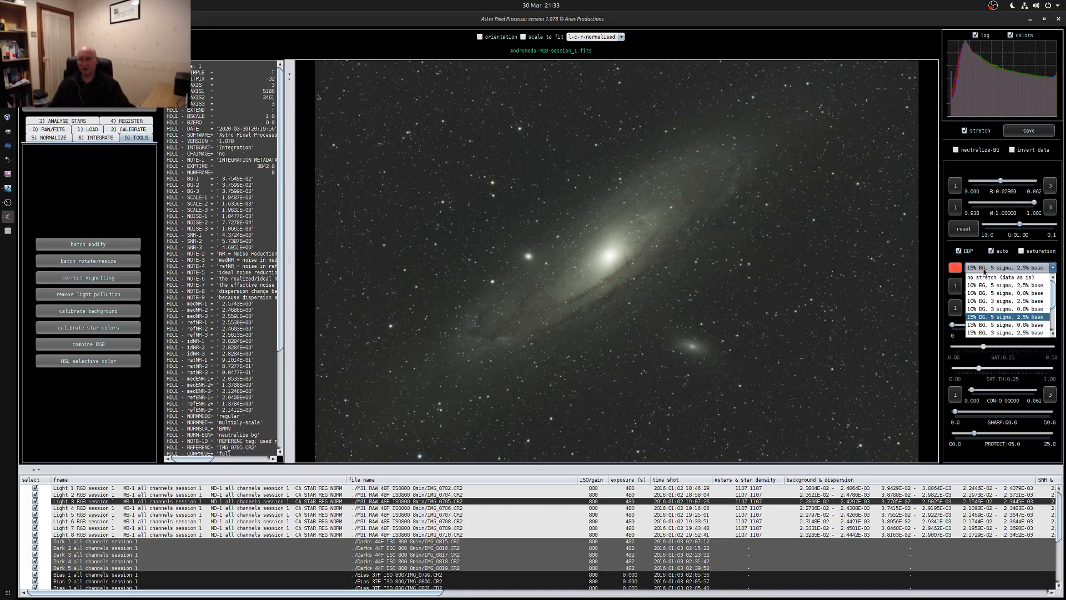
pyautogui.click(980, 317)
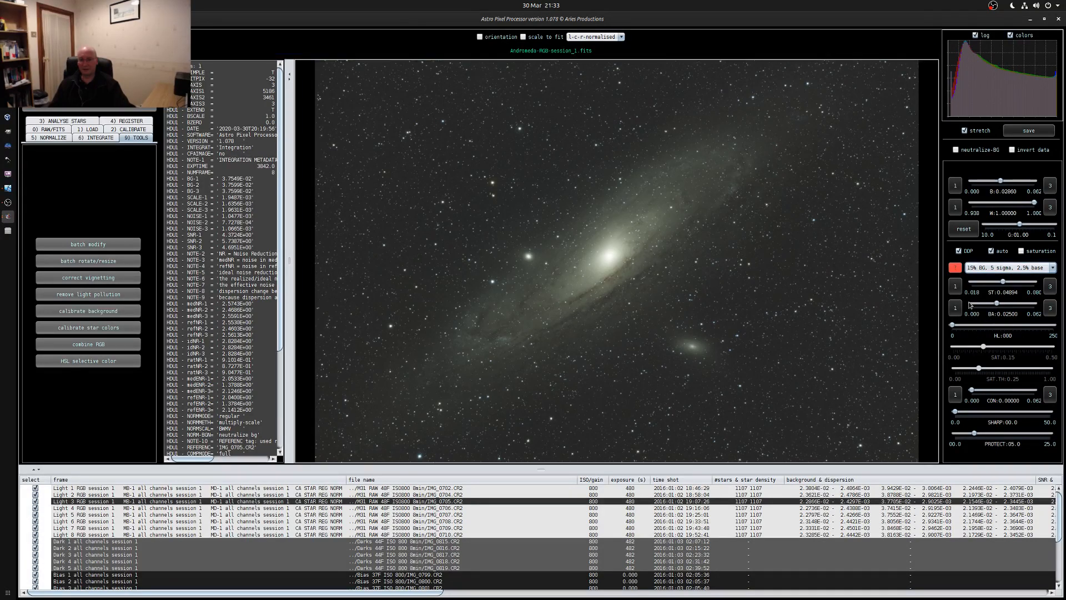
# Set the stretch preset to 10% BG, 3 sigma, 2.5% base and enlarge the image viewer by shrinking the file list and hiding the header
pyautogui.click(978, 273)
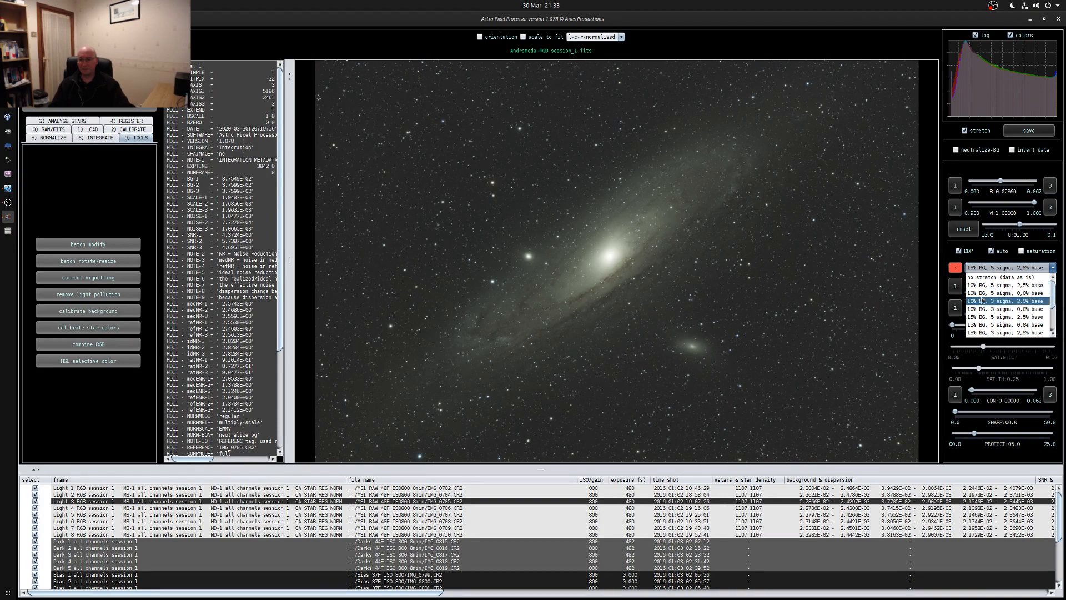
pyautogui.click(980, 294)
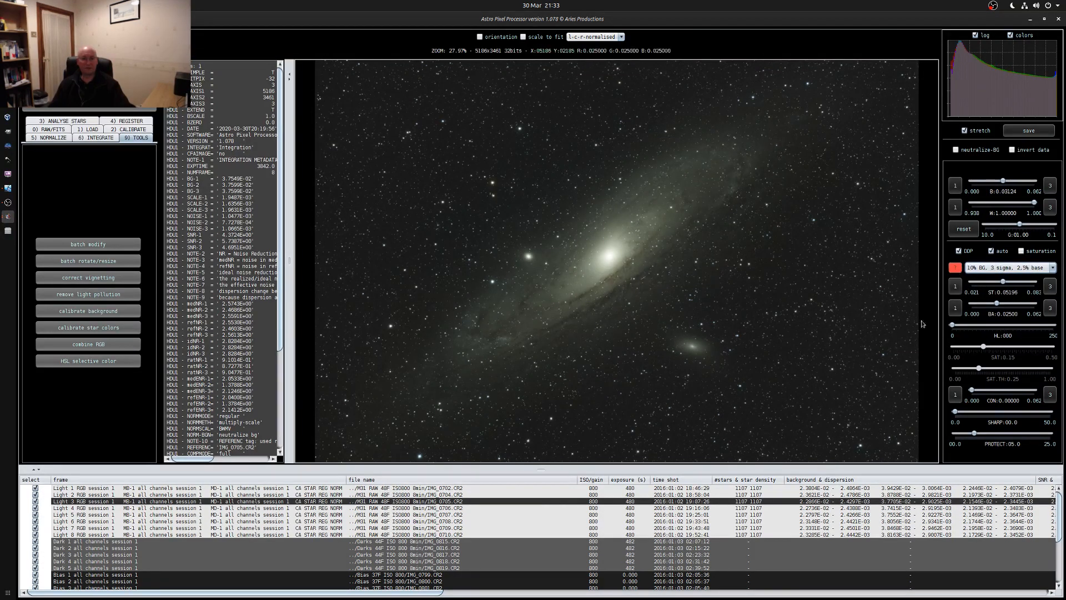
pyautogui.moveTo(548, 469); pyautogui.dragTo(549, 539)
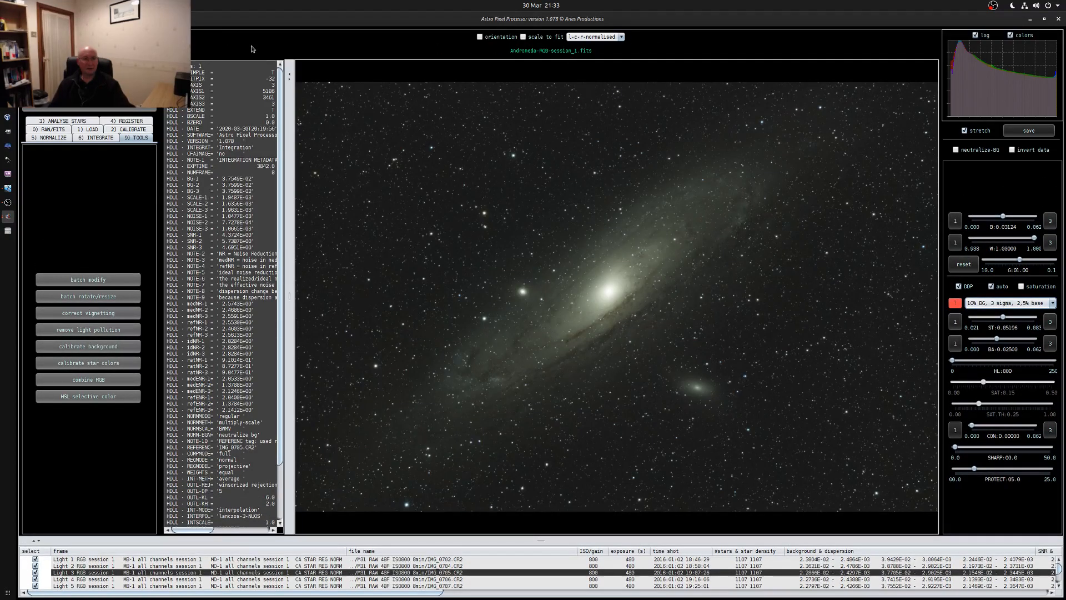
pyautogui.click(289, 82)
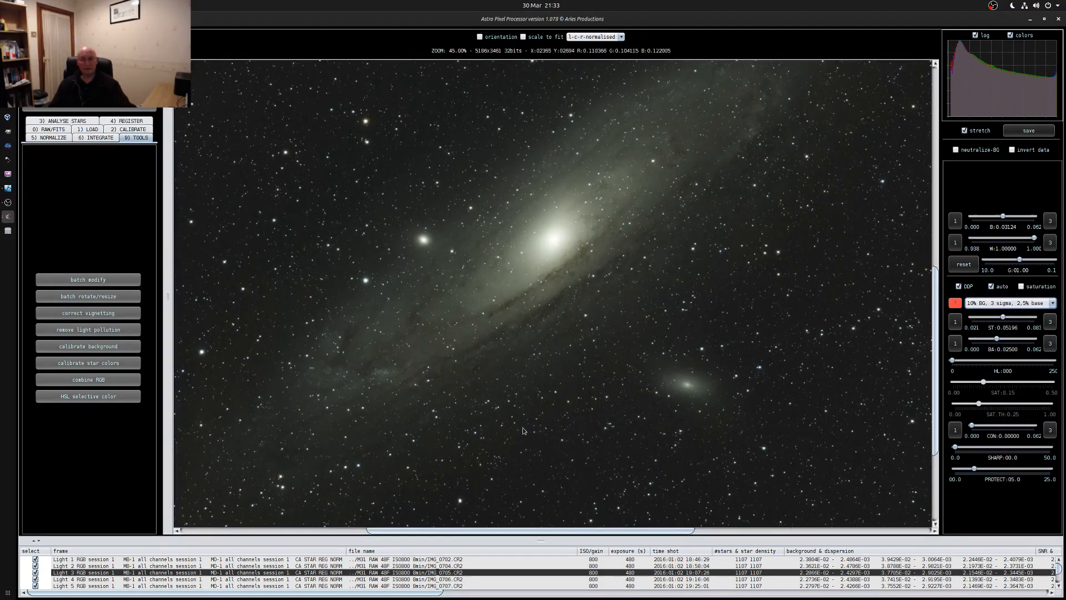
pyautogui.scroll(-1, 548, 350)
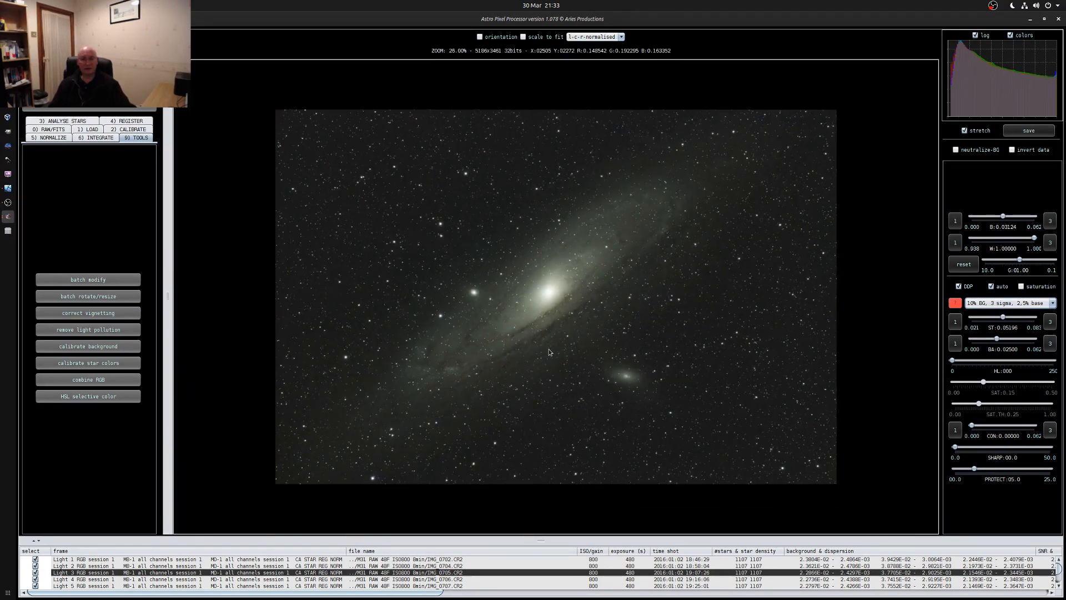
pyautogui.scroll(1, 548, 351)
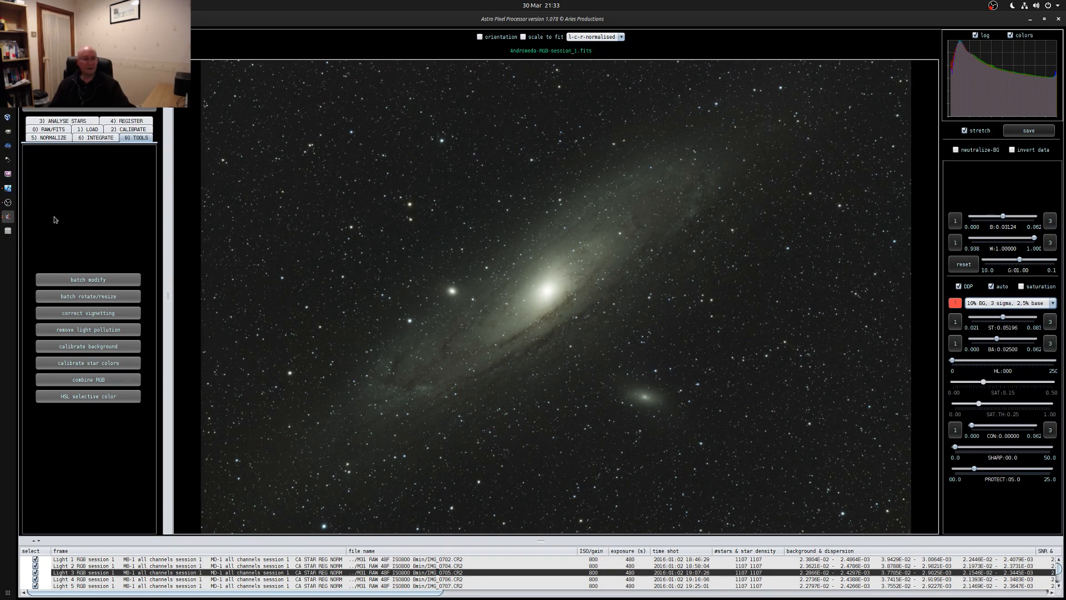
pyautogui.click(8, 202)
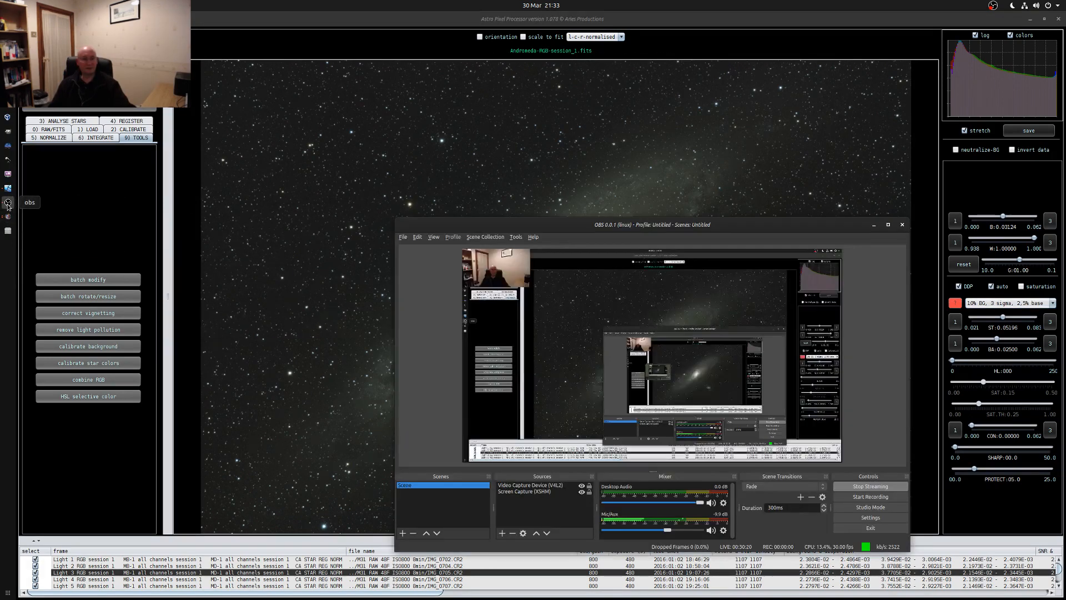